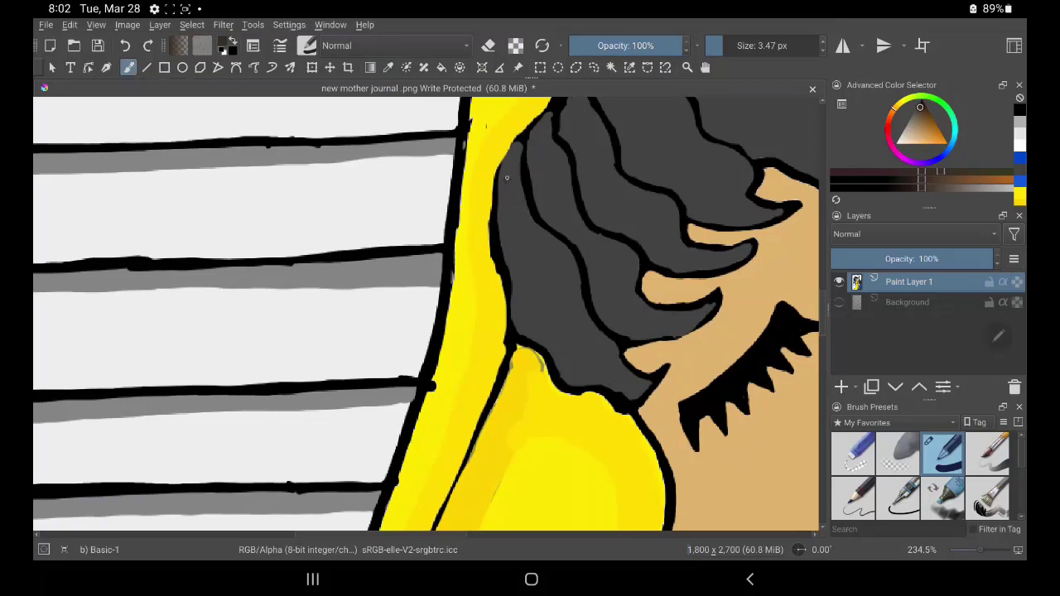
Step: Paint wavy brown strands down the left, lower and upper parts of the hair
{"action": "mouse_move", "coordinate": [504, 165]}
{"action": "left_mouse_down"}
{"action": "mouse_move", "coordinate": [509, 256]}
{"action": "mouse_move", "coordinate": [547, 331]}
{"action": "left_mouse_up"}
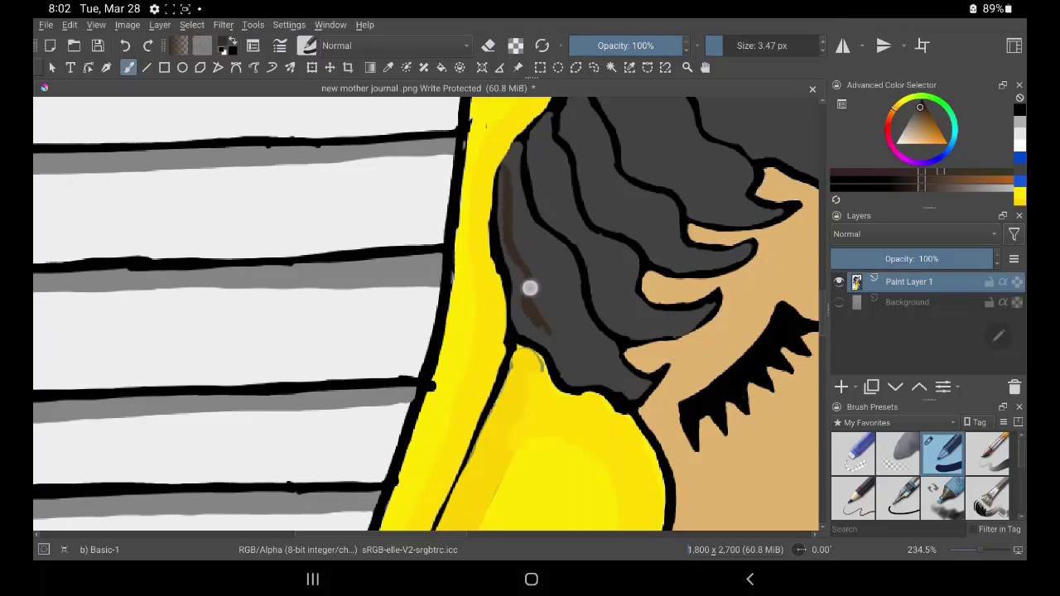
{"action": "mouse_move", "coordinate": [549, 331]}
{"action": "left_mouse_down"}
{"action": "mouse_move", "coordinate": [563, 362]}
{"action": "mouse_move", "coordinate": [599, 386]}
{"action": "left_mouse_up"}
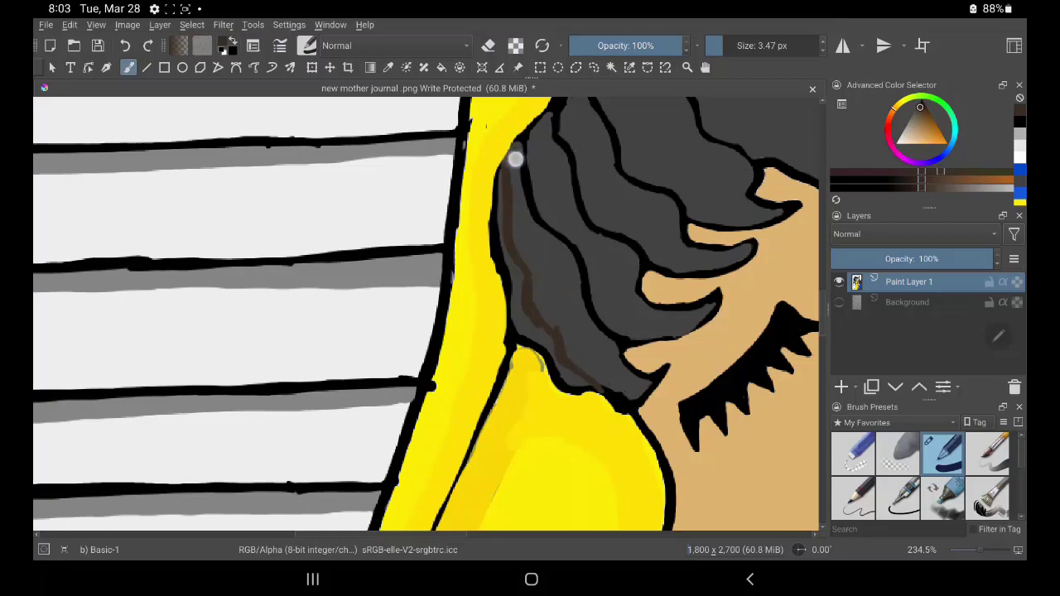
{"action": "mouse_move", "coordinate": [515, 159]}
{"action": "left_mouse_down"}
{"action": "mouse_move", "coordinate": [525, 239]}
{"action": "mouse_move", "coordinate": [595, 374]}
{"action": "left_mouse_up"}
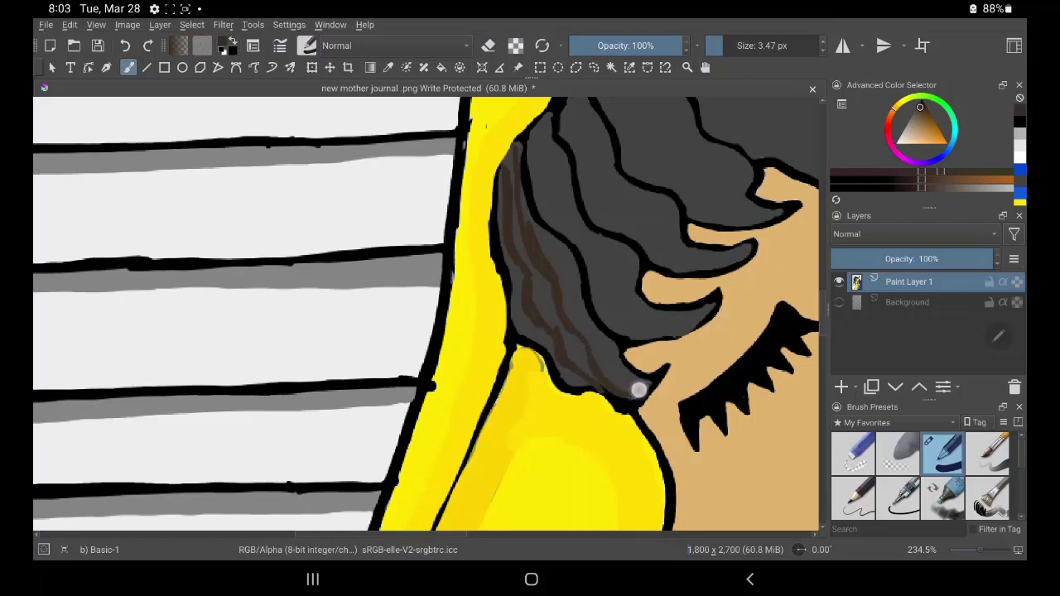
{"action": "left_click_drag", "start_coordinate": [553, 244], "coordinate": [610, 362]}
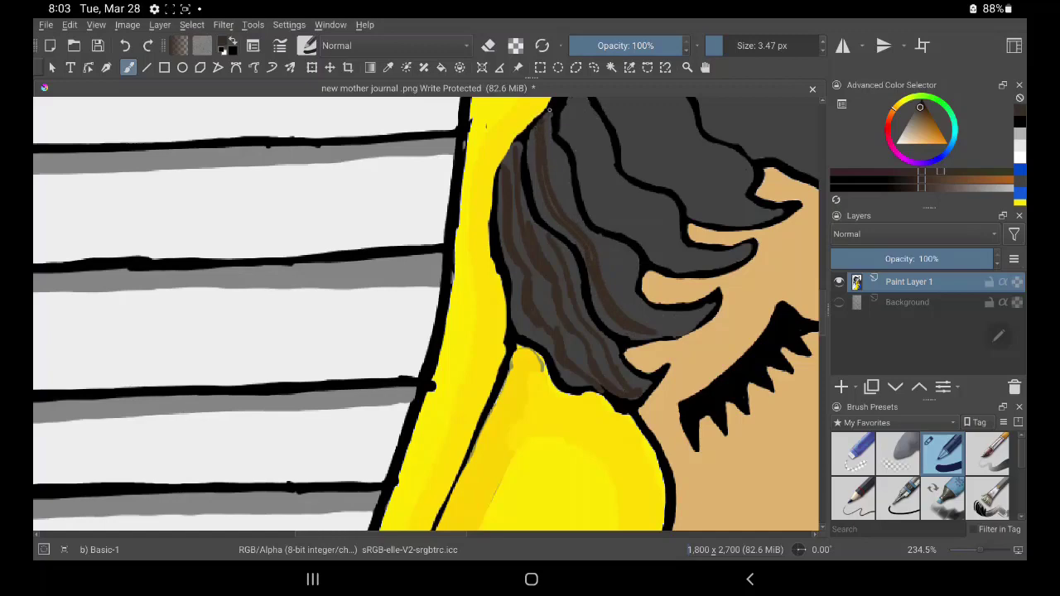
{"action": "left_click_drag", "start_coordinate": [543, 106], "coordinate": [570, 197]}
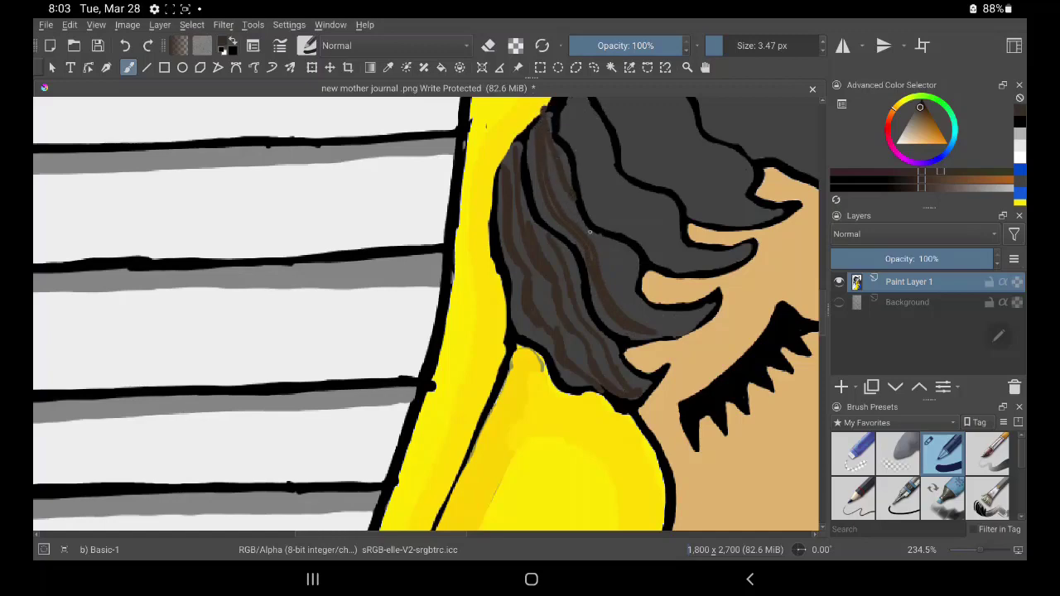
{"action": "left_click_drag", "start_coordinate": [604, 246], "coordinate": [676, 323]}
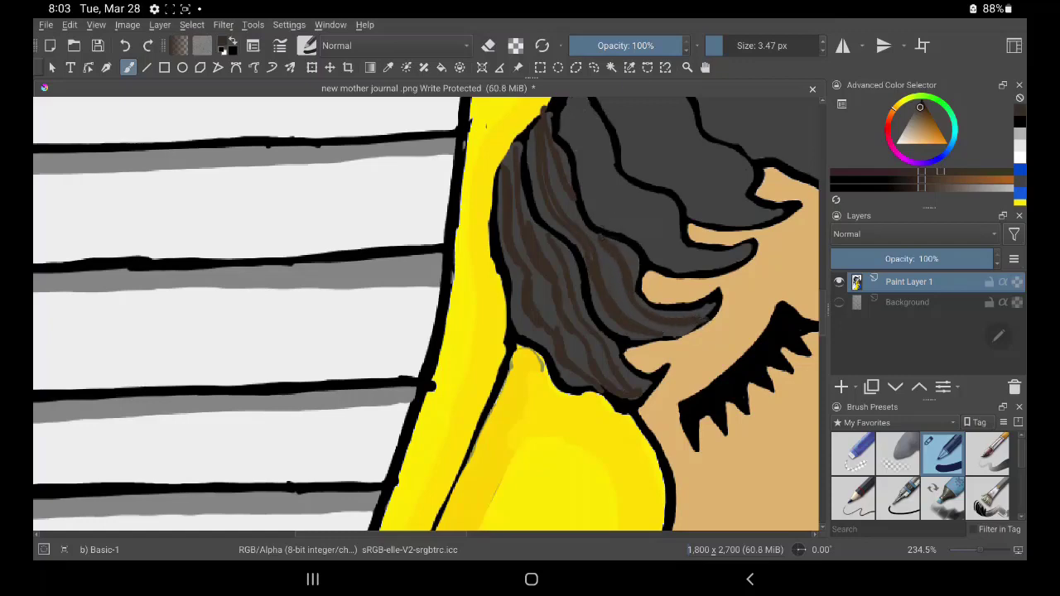
{"action": "left_click_drag", "start_coordinate": [573, 472], "coordinate": [594, 399]}
Step: Undo the stray line on the yellow area, then paint grey strands over the dark hair
{"action": "key", "text": "ctrl+z"}
{"action": "scroll", "coordinate": [591, 325], "scroll_direction": "down", "scroll_amount": 5}
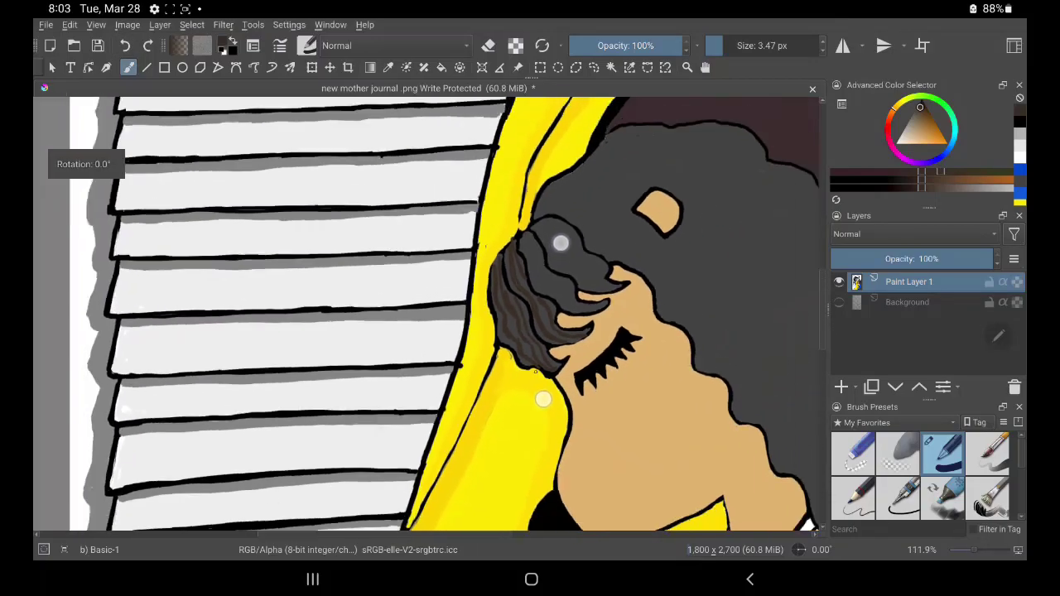
{"action": "scroll", "coordinate": [591, 324], "scroll_direction": "down", "scroll_amount": 5}
{"action": "scroll", "coordinate": [592, 326], "scroll_direction": "down", "scroll_amount": 2}
{"action": "scroll", "coordinate": [542, 348], "scroll_direction": "down", "scroll_amount": 1}
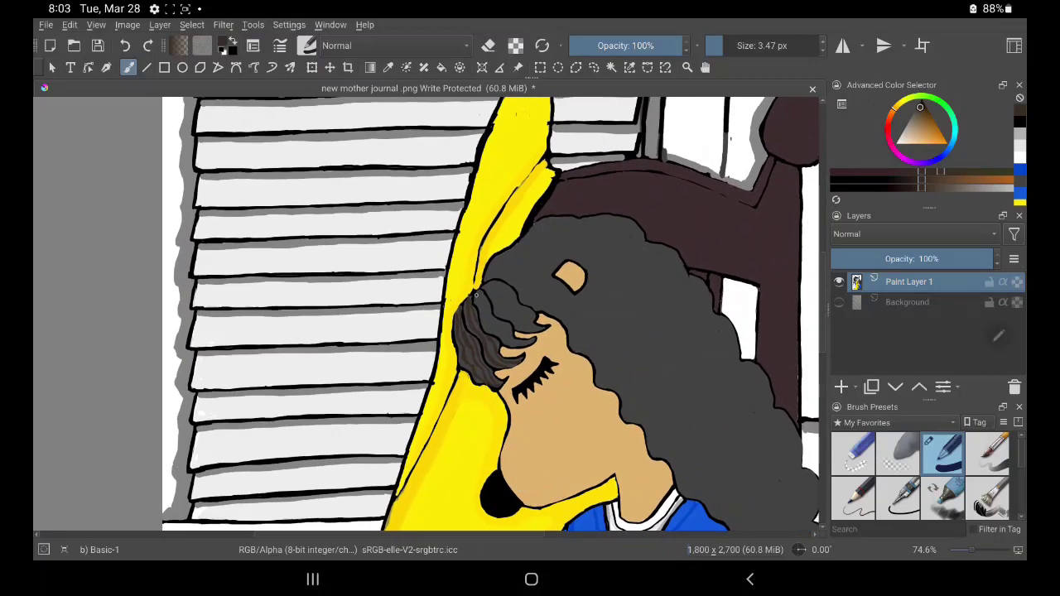
{"action": "mouse_move", "coordinate": [476, 294]}
{"action": "left_mouse_down"}
{"action": "mouse_move", "coordinate": [527, 341]}
{"action": "mouse_move", "coordinate": [497, 326]}
{"action": "mouse_move", "coordinate": [489, 285]}
{"action": "mouse_move", "coordinate": [534, 327]}
{"action": "left_mouse_up"}
{"action": "mouse_move", "coordinate": [497, 284]}
{"action": "left_mouse_down"}
{"action": "mouse_move", "coordinate": [509, 300]}
{"action": "mouse_move", "coordinate": [500, 302]}
{"action": "mouse_move", "coordinate": [531, 322]}
{"action": "left_mouse_up"}
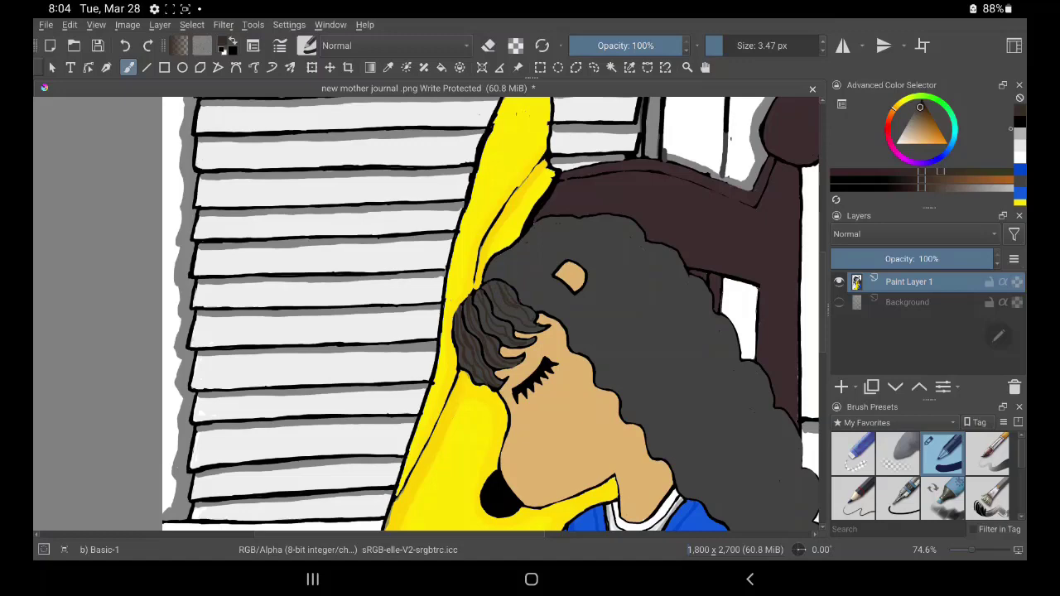
Step: Switch to a darker colour and a 0.64 px brush, zoomed in on the hair
{"action": "key", "text": "d"}
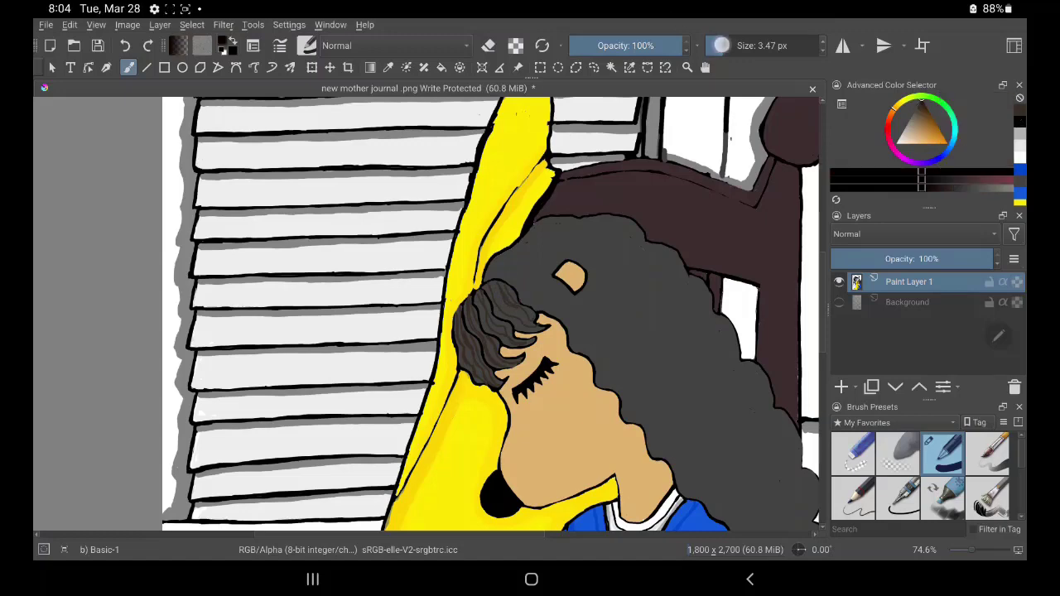
{"action": "left_click", "coordinate": [716, 41]}
{"action": "scroll", "coordinate": [497, 314], "scroll_direction": "up", "scroll_amount": 3}
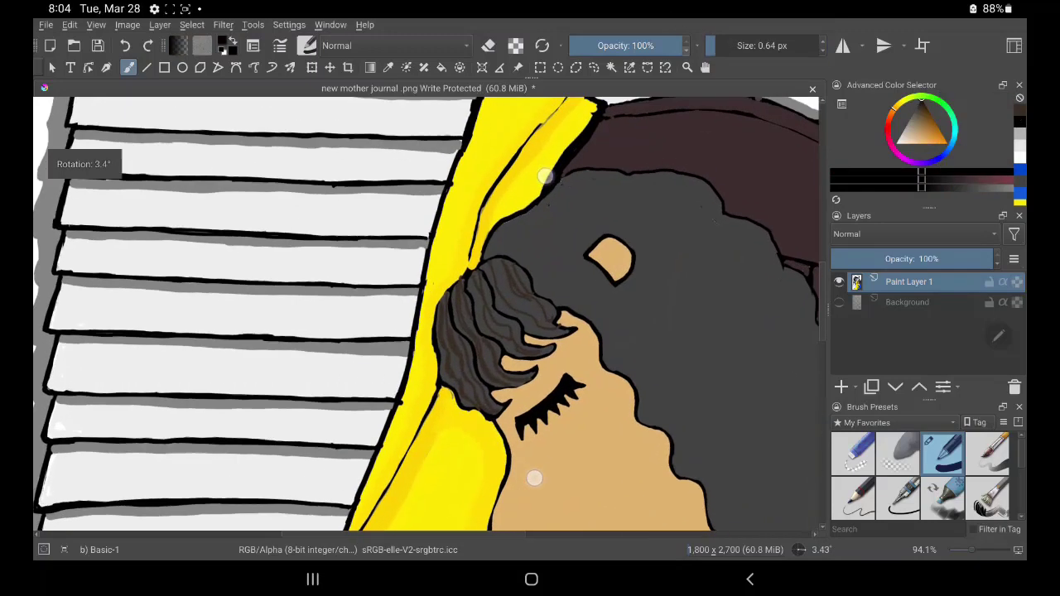
{"action": "scroll", "coordinate": [497, 315], "scroll_direction": "up", "scroll_amount": 2}
{"action": "scroll", "coordinate": [532, 257], "scroll_direction": "up", "scroll_amount": 5}
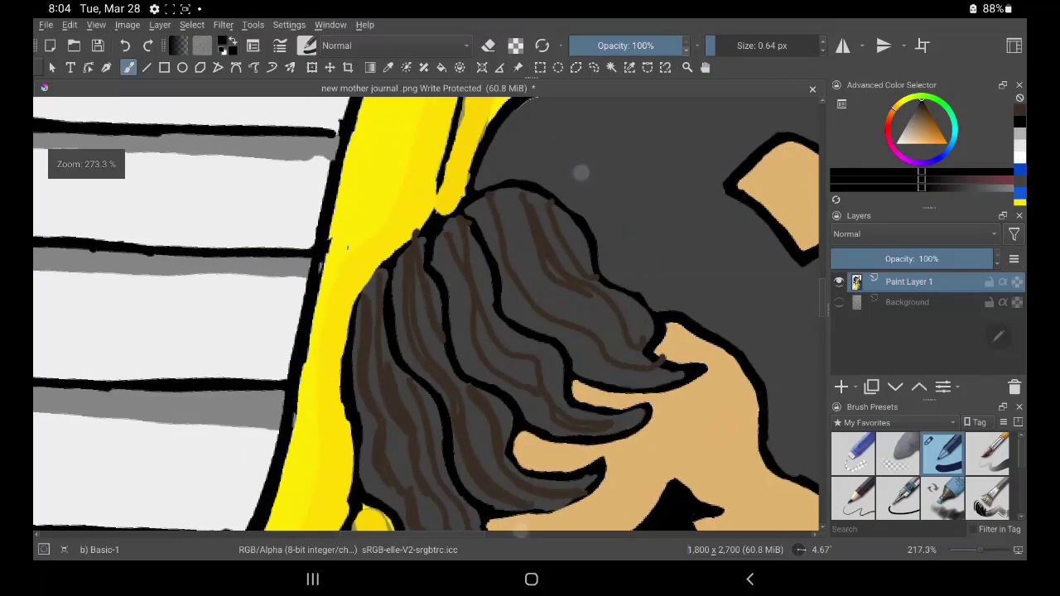
{"action": "scroll", "coordinate": [617, 274], "scroll_direction": "up", "scroll_amount": 1}
{"action": "scroll", "coordinate": [619, 275], "scroll_direction": "up", "scroll_amount": 2}
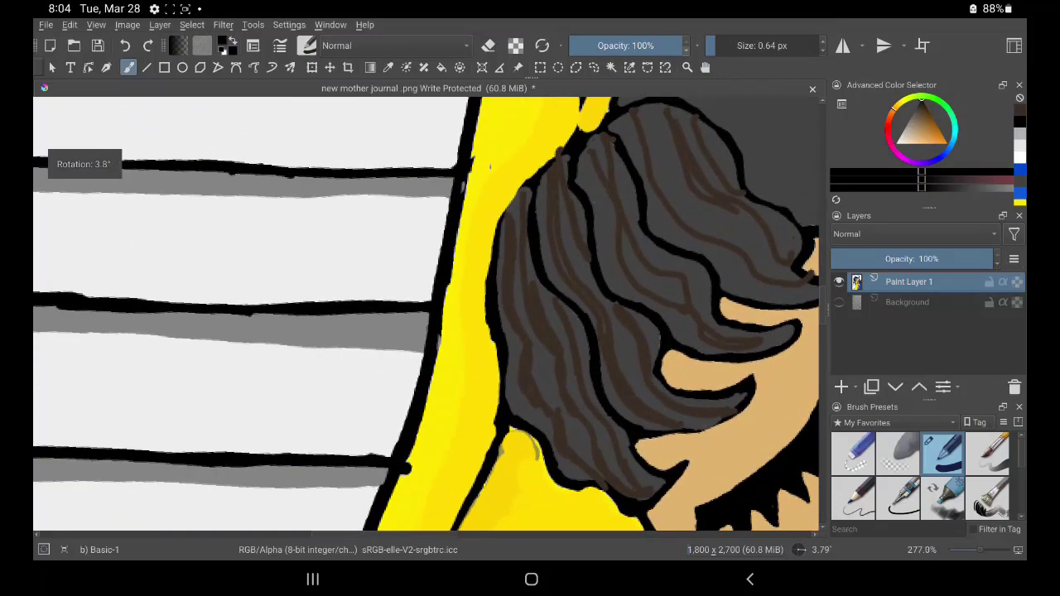
Step: Draw thin dark strands along the hair's left edge and lower-left area
{"action": "mouse_move", "coordinate": [502, 239]}
{"action": "left_mouse_down"}
{"action": "mouse_move", "coordinate": [502, 343]}
{"action": "mouse_move", "coordinate": [523, 407]}
{"action": "mouse_move", "coordinate": [585, 482]}
{"action": "mouse_move", "coordinate": [531, 337]}
{"action": "mouse_move", "coordinate": [623, 491]}
{"action": "left_mouse_up"}
{"action": "mouse_move", "coordinate": [515, 217]}
{"action": "left_mouse_down"}
{"action": "mouse_move", "coordinate": [571, 378]}
{"action": "mouse_move", "coordinate": [625, 468]}
{"action": "left_mouse_up"}
{"action": "mouse_move", "coordinate": [534, 277]}
{"action": "left_mouse_down"}
{"action": "mouse_move", "coordinate": [580, 359]}
{"action": "mouse_move", "coordinate": [596, 427]}
{"action": "left_mouse_up"}
{"action": "left_click_drag", "start_coordinate": [561, 312], "coordinate": [629, 454]}
{"action": "mouse_move", "coordinate": [611, 412]}
{"action": "left_mouse_down"}
{"action": "mouse_move", "coordinate": [639, 464]}
{"action": "mouse_move", "coordinate": [632, 485]}
{"action": "mouse_move", "coordinate": [652, 477]}
{"action": "left_mouse_up"}
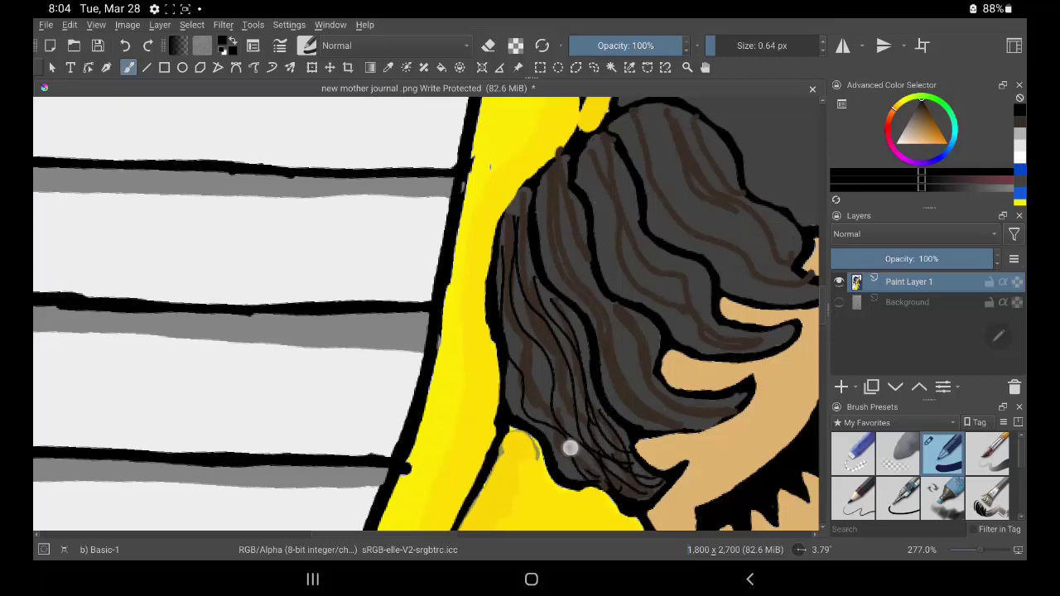
{"action": "mouse_move", "coordinate": [539, 377]}
{"action": "left_mouse_down"}
{"action": "mouse_move", "coordinate": [586, 468]}
{"action": "mouse_move", "coordinate": [578, 433]}
{"action": "left_mouse_up"}
{"action": "mouse_move", "coordinate": [539, 348]}
{"action": "left_mouse_down"}
{"action": "mouse_move", "coordinate": [514, 296]}
{"action": "mouse_move", "coordinate": [551, 380]}
{"action": "left_mouse_up"}
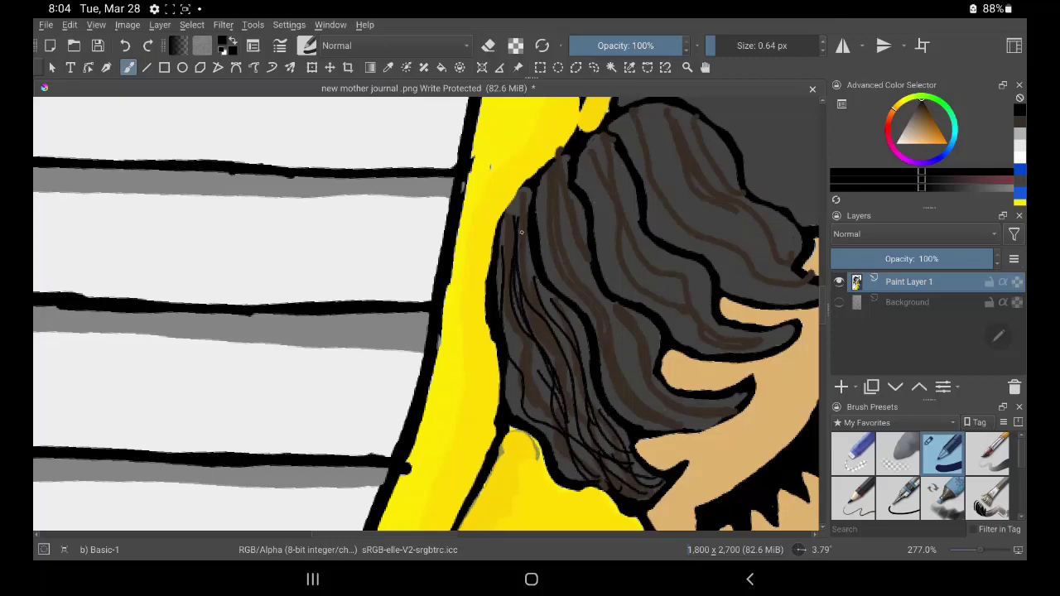
{"action": "left_click_drag", "start_coordinate": [519, 232], "coordinate": [540, 336]}
{"action": "mouse_move", "coordinate": [530, 280]}
{"action": "left_mouse_down"}
{"action": "mouse_move", "coordinate": [518, 214]}
{"action": "mouse_move", "coordinate": [507, 290]}
{"action": "mouse_move", "coordinate": [548, 410]}
{"action": "left_mouse_up"}
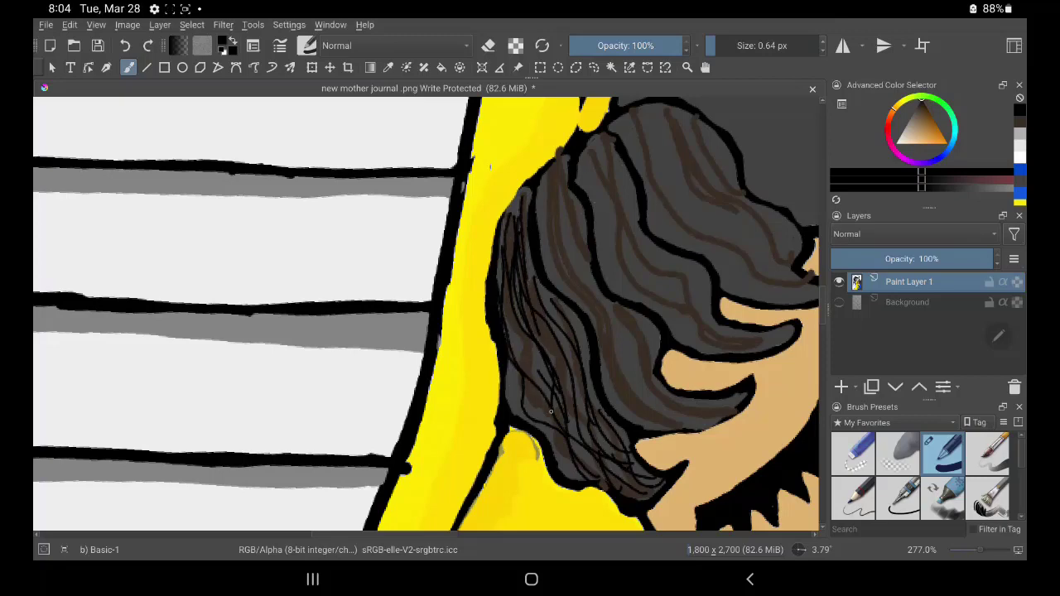
{"action": "left_click_drag", "start_coordinate": [503, 300], "coordinate": [572, 471]}
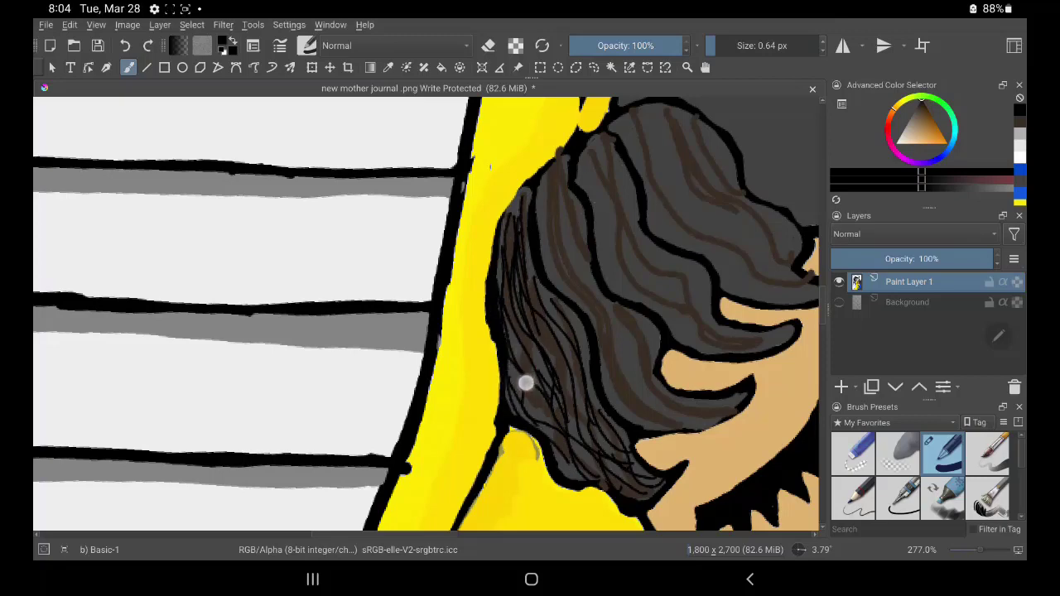
{"action": "left_click_drag", "start_coordinate": [526, 383], "coordinate": [565, 432]}
{"action": "left_click_drag", "start_coordinate": [562, 335], "coordinate": [542, 377]}
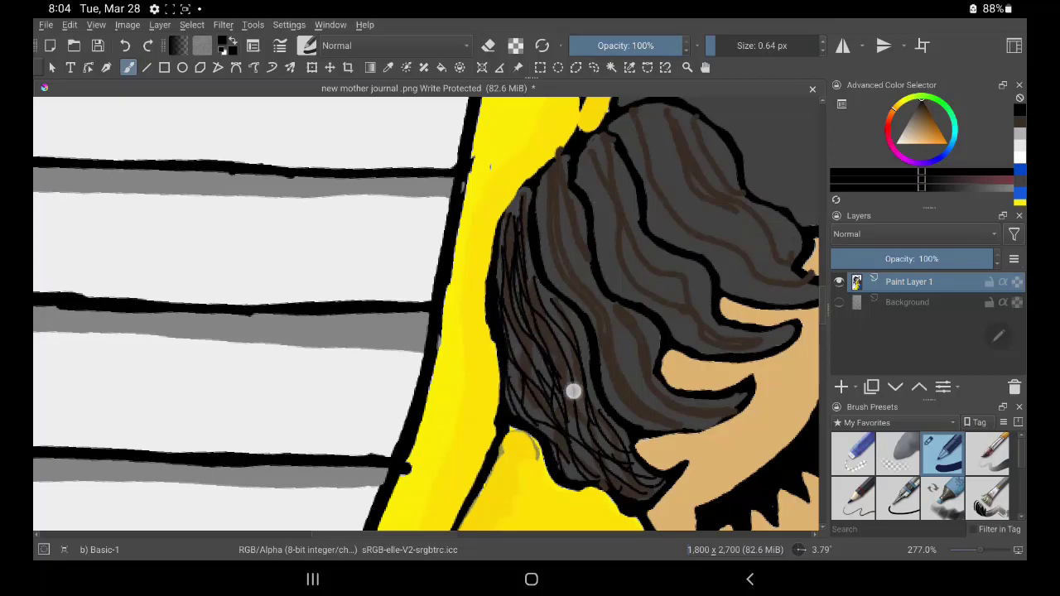
Step: Add thin curly dark strands through the middle of the hair
{"action": "left_click_drag", "start_coordinate": [550, 304], "coordinate": [588, 359]}
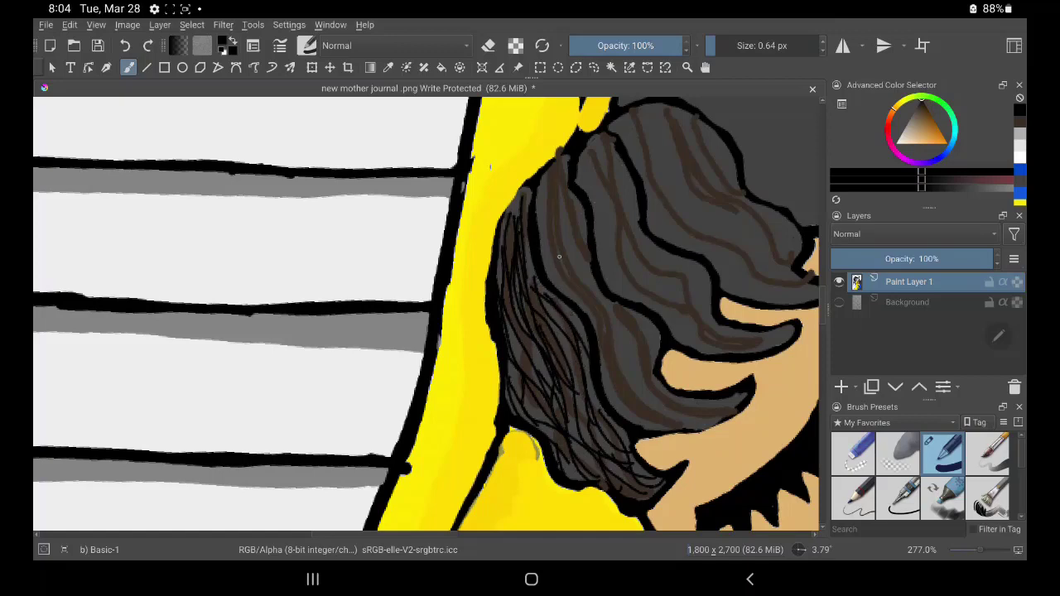
{"action": "mouse_move", "coordinate": [566, 286]}
{"action": "left_mouse_down"}
{"action": "mouse_move", "coordinate": [623, 401]}
{"action": "mouse_move", "coordinate": [651, 427]}
{"action": "left_mouse_up"}
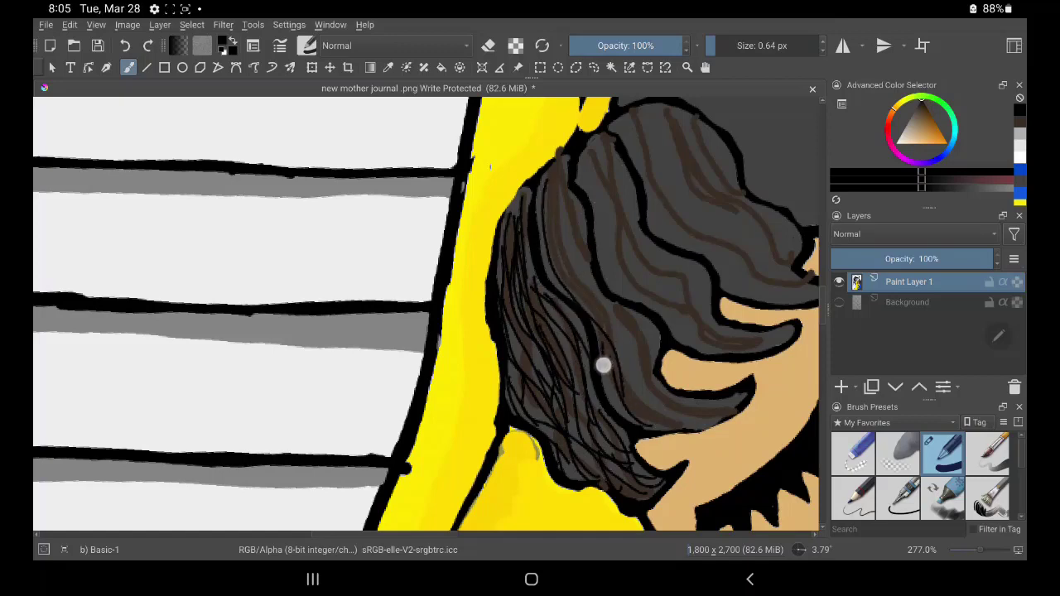
{"action": "mouse_move", "coordinate": [607, 319]}
{"action": "left_mouse_down"}
{"action": "mouse_move", "coordinate": [671, 427]}
{"action": "mouse_move", "coordinate": [688, 414]}
{"action": "left_mouse_up"}
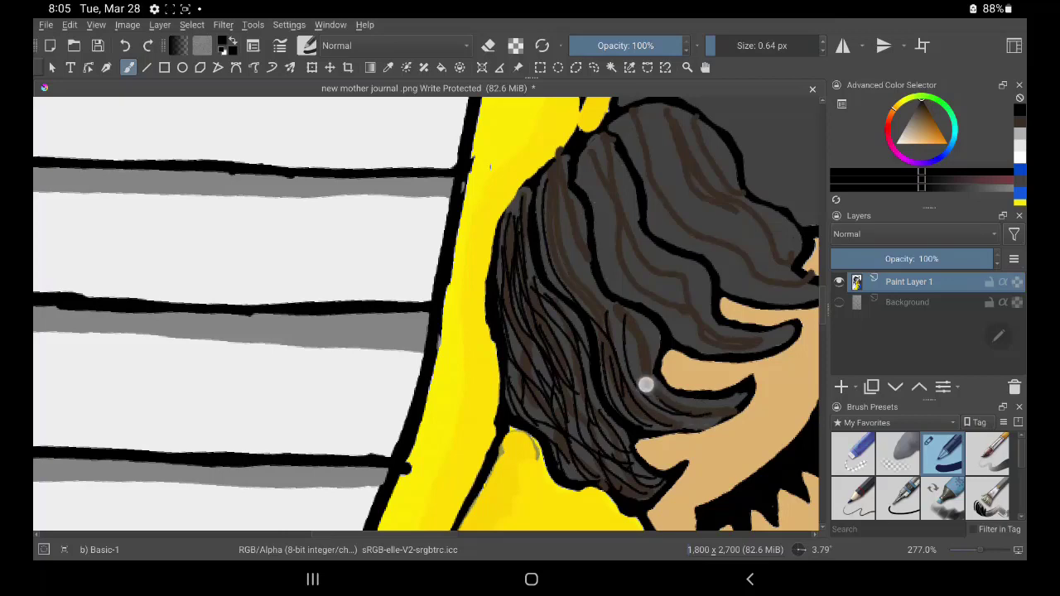
{"action": "mouse_move", "coordinate": [616, 308]}
{"action": "left_mouse_down"}
{"action": "mouse_move", "coordinate": [654, 393]}
{"action": "mouse_move", "coordinate": [662, 390]}
{"action": "left_mouse_up"}
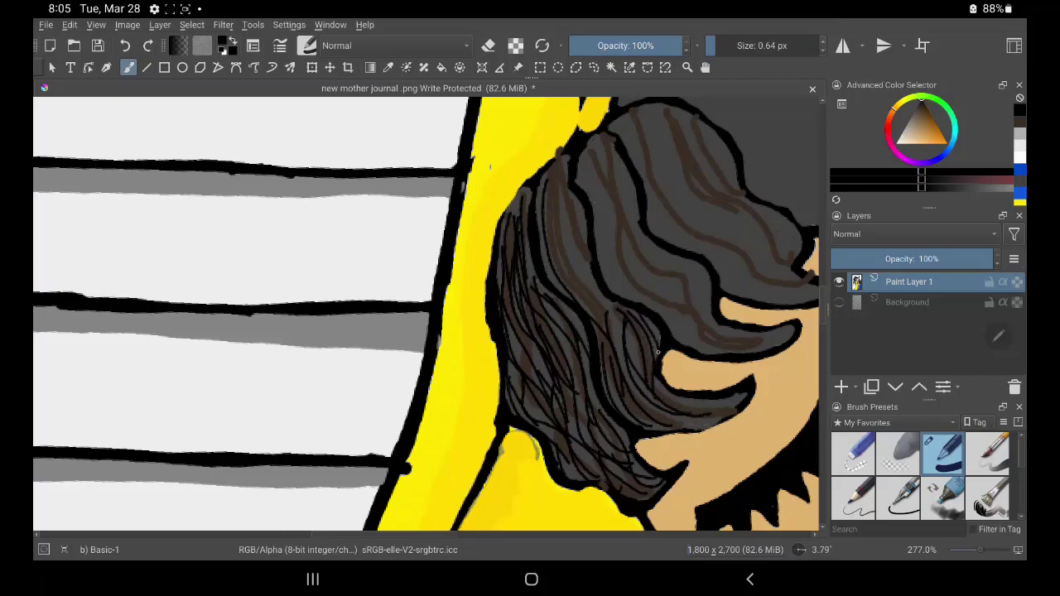
{"action": "left_click_drag", "start_coordinate": [625, 333], "coordinate": [644, 380]}
{"action": "left_click_drag", "start_coordinate": [590, 284], "coordinate": [631, 336]}
Step: Add thin dark strands through the upper and upper-middle hair
{"action": "left_click_drag", "start_coordinate": [559, 166], "coordinate": [590, 246]}
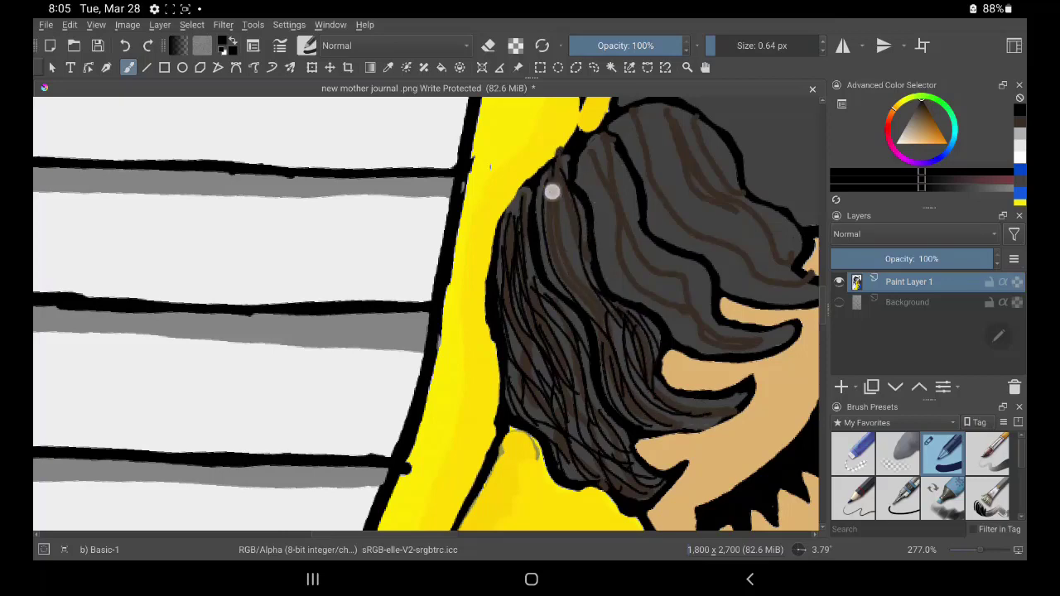
{"action": "mouse_move", "coordinate": [552, 191]}
{"action": "left_mouse_down"}
{"action": "mouse_move", "coordinate": [590, 302]}
{"action": "mouse_move", "coordinate": [571, 313]}
{"action": "left_mouse_up"}
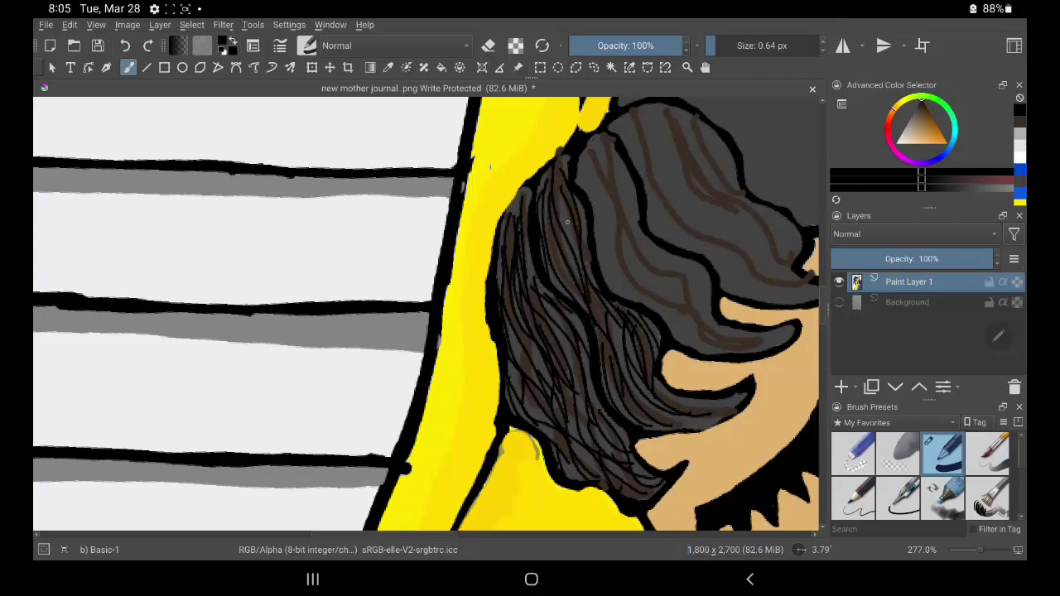
{"action": "left_click_drag", "start_coordinate": [556, 239], "coordinate": [575, 298]}
{"action": "left_click_drag", "start_coordinate": [563, 157], "coordinate": [575, 249]}
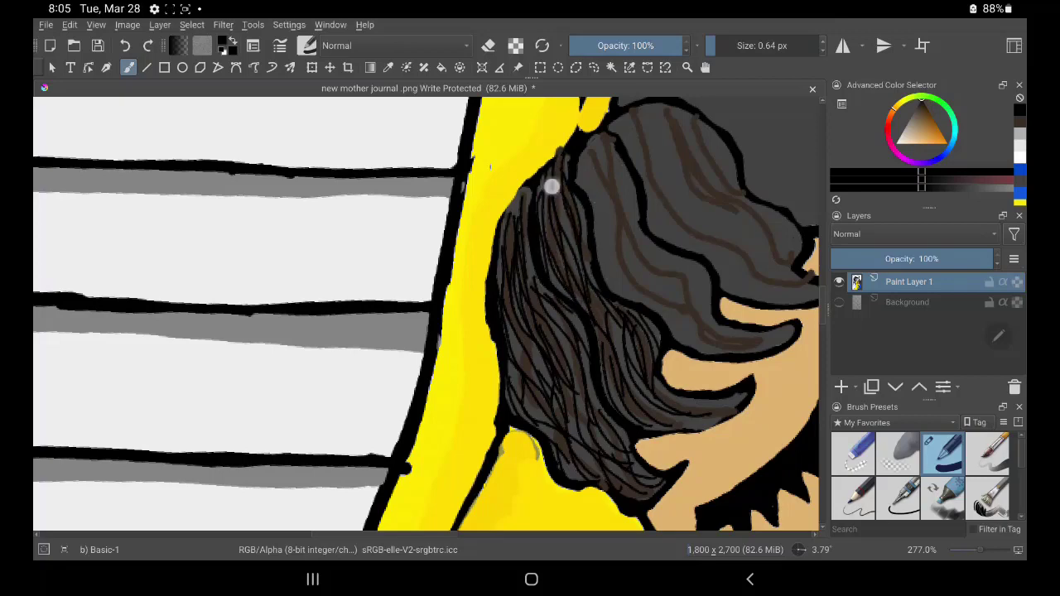
{"action": "mouse_move", "coordinate": [552, 185]}
{"action": "left_mouse_down"}
{"action": "mouse_move", "coordinate": [573, 253]}
{"action": "mouse_move", "coordinate": [598, 250]}
{"action": "left_mouse_up"}
{"action": "left_click_drag", "start_coordinate": [531, 187], "coordinate": [514, 250]}
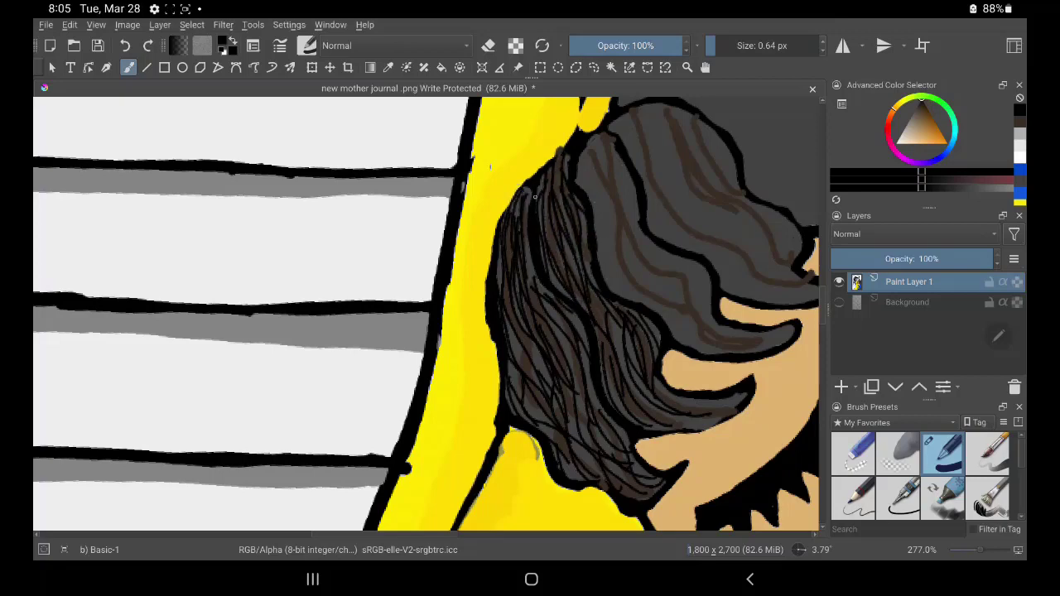
{"action": "mouse_move", "coordinate": [582, 151]}
{"action": "left_mouse_down"}
{"action": "mouse_move", "coordinate": [601, 229]}
{"action": "mouse_move", "coordinate": [687, 331]}
{"action": "mouse_move", "coordinate": [634, 293]}
{"action": "mouse_move", "coordinate": [697, 336]}
{"action": "mouse_move", "coordinate": [617, 294]}
{"action": "mouse_move", "coordinate": [635, 293]}
{"action": "left_mouse_up"}
{"action": "left_click_drag", "start_coordinate": [611, 168], "coordinate": [662, 308]}
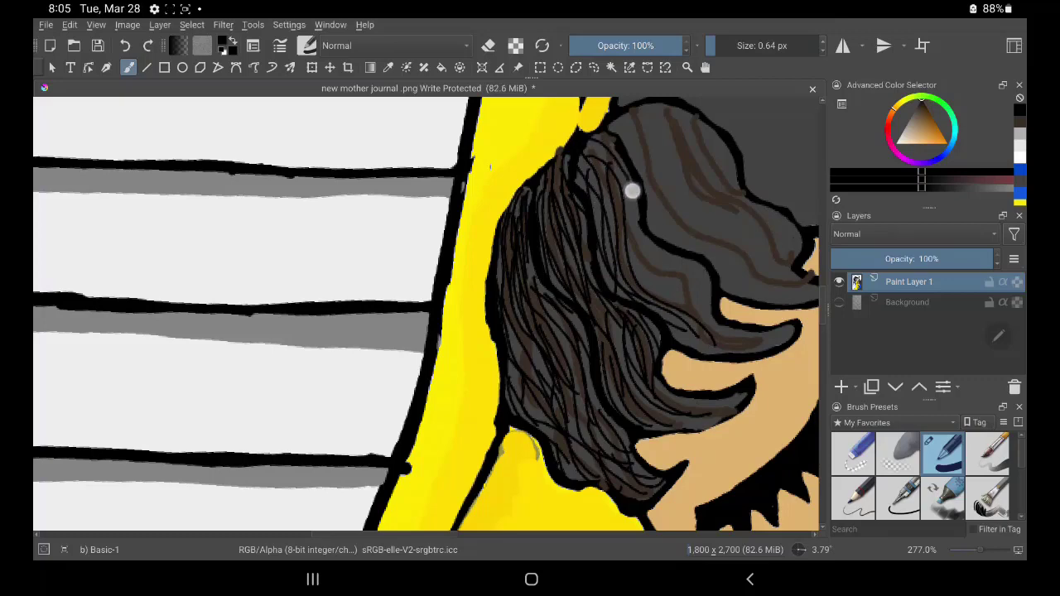
{"action": "left_click_drag", "start_coordinate": [632, 190], "coordinate": [687, 327]}
{"action": "left_click_drag", "start_coordinate": [613, 165], "coordinate": [681, 305]}
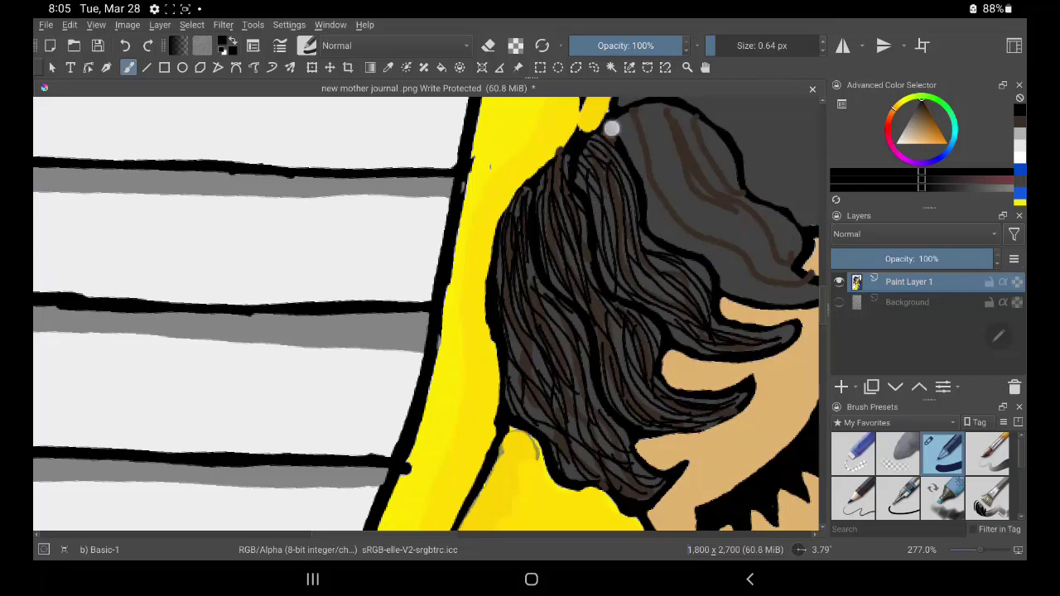
Step: Paint dark strands from the crown down the upper-right hair toward the face
{"action": "left_click_drag", "start_coordinate": [611, 128], "coordinate": [675, 240]}
{"action": "left_click_drag", "start_coordinate": [641, 156], "coordinate": [654, 234]}
{"action": "mouse_move", "coordinate": [621, 125]}
{"action": "left_mouse_down"}
{"action": "mouse_move", "coordinate": [683, 187]}
{"action": "mouse_move", "coordinate": [692, 249]}
{"action": "left_mouse_up"}
{"action": "left_click_drag", "start_coordinate": [689, 184], "coordinate": [775, 289]}
{"action": "left_click_drag", "start_coordinate": [704, 170], "coordinate": [766, 286]}
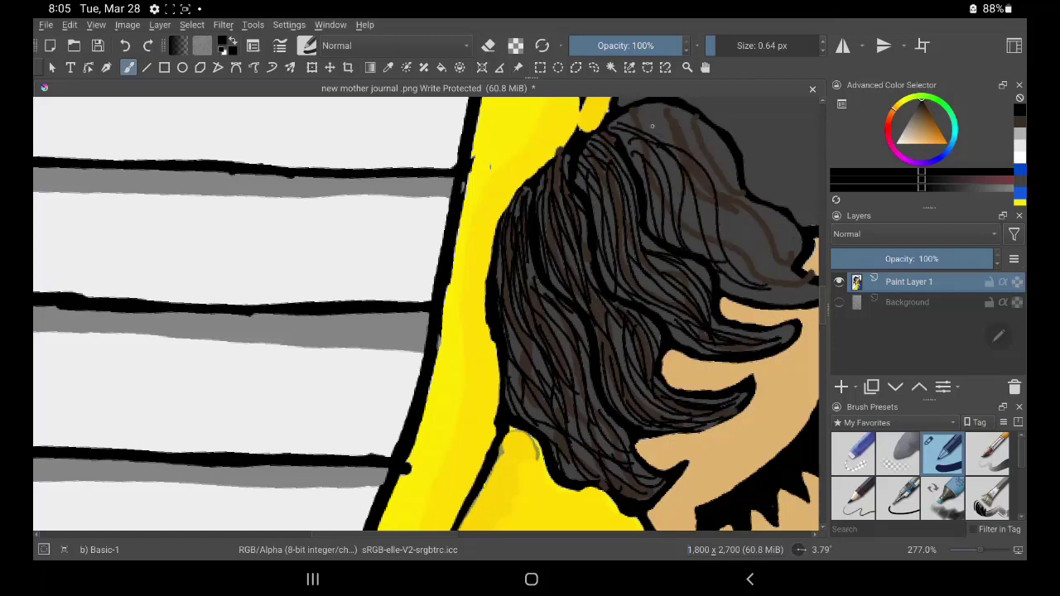
{"action": "left_click_drag", "start_coordinate": [652, 126], "coordinate": [784, 281]}
{"action": "left_click_drag", "start_coordinate": [722, 191], "coordinate": [787, 276]}
{"action": "left_click_drag", "start_coordinate": [771, 217], "coordinate": [800, 253]}
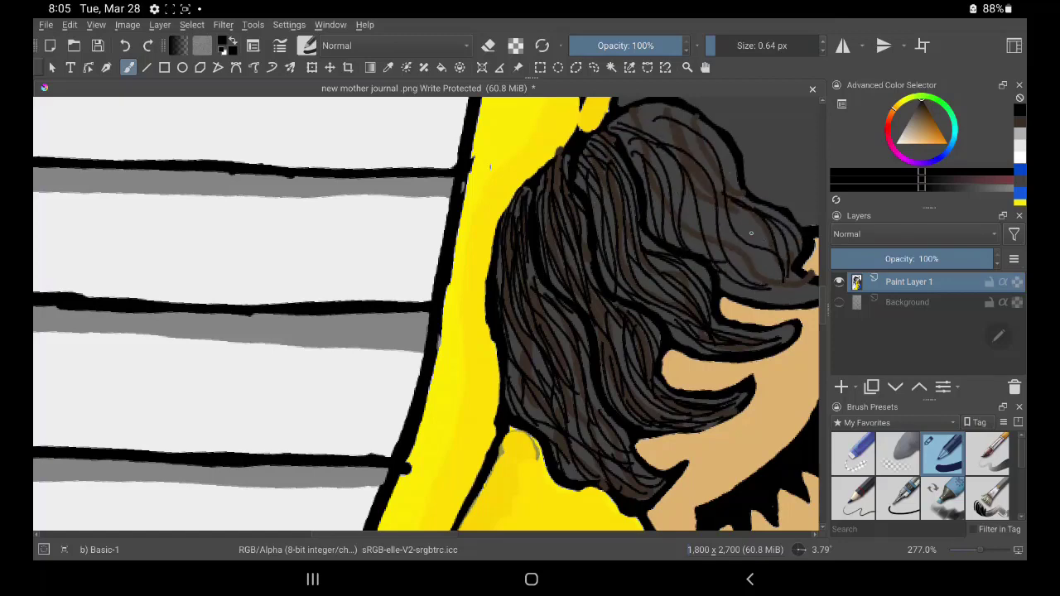
{"action": "mouse_move", "coordinate": [733, 215]}
{"action": "left_mouse_down"}
{"action": "mouse_move", "coordinate": [795, 285]}
{"action": "mouse_move", "coordinate": [767, 269]}
{"action": "mouse_move", "coordinate": [783, 296]}
{"action": "mouse_move", "coordinate": [722, 269]}
{"action": "left_mouse_up"}
Step: Add short dark strands in the upper hair near the crown
{"action": "left_click_drag", "start_coordinate": [678, 189], "coordinate": [700, 253]}
{"action": "left_click_drag", "start_coordinate": [661, 151], "coordinate": [686, 189]}
{"action": "mouse_move", "coordinate": [638, 126]}
{"action": "left_mouse_down"}
{"action": "mouse_move", "coordinate": [685, 158]}
{"action": "mouse_move", "coordinate": [704, 150]}
{"action": "mouse_move", "coordinate": [736, 189]}
{"action": "left_mouse_up"}
{"action": "left_click_drag", "start_coordinate": [698, 118], "coordinate": [736, 177]}
{"action": "mouse_move", "coordinate": [656, 101]}
{"action": "left_mouse_down"}
{"action": "mouse_move", "coordinate": [692, 124]}
{"action": "mouse_move", "coordinate": [713, 165]}
{"action": "left_mouse_up"}
{"action": "left_click_drag", "start_coordinate": [626, 141], "coordinate": [662, 180]}
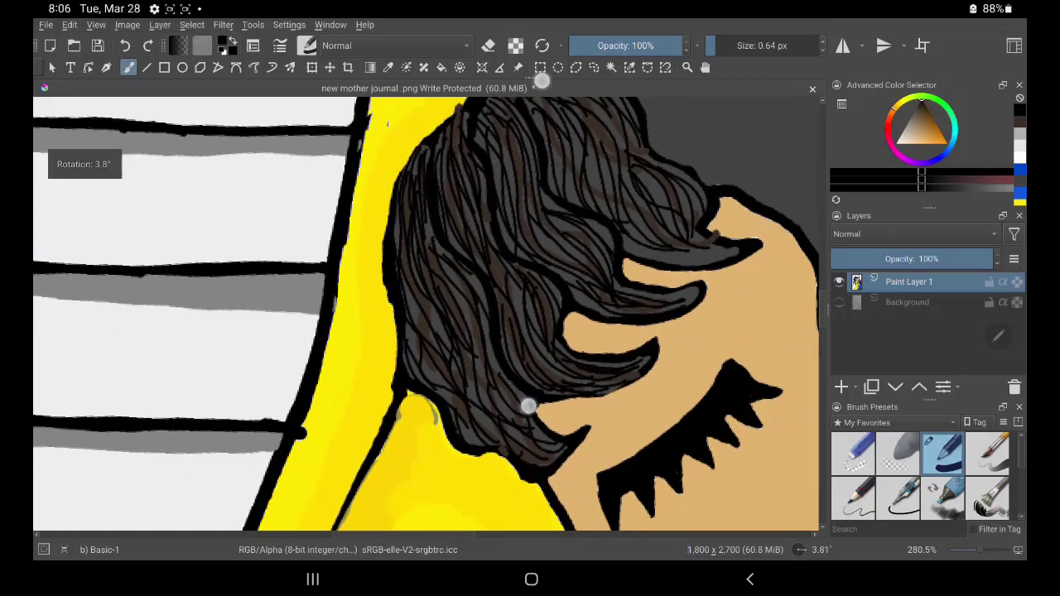
Step: Bring the lower hair into view and add strands to its locks
{"action": "left_click_drag", "start_coordinate": [531, 406], "coordinate": [340, 347]}
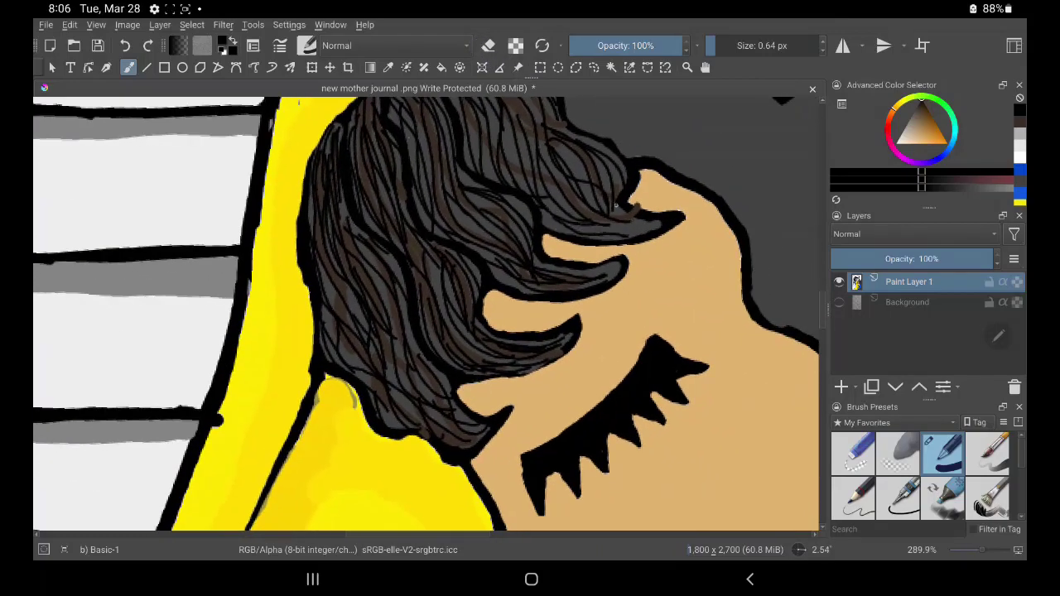
{"action": "mouse_move", "coordinate": [554, 214]}
{"action": "left_mouse_down"}
{"action": "mouse_move", "coordinate": [646, 228]}
{"action": "mouse_move", "coordinate": [634, 216]}
{"action": "left_mouse_up"}
{"action": "left_click_drag", "start_coordinate": [540, 215], "coordinate": [591, 204]}
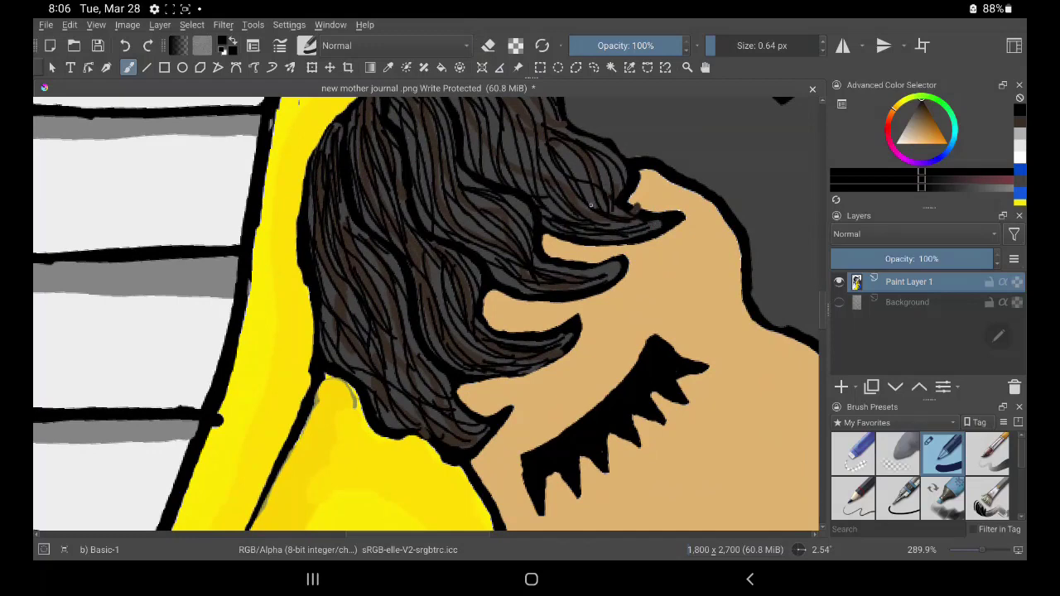
{"action": "left_click_drag", "start_coordinate": [557, 144], "coordinate": [593, 195]}
{"action": "left_click_drag", "start_coordinate": [553, 124], "coordinate": [618, 175]}
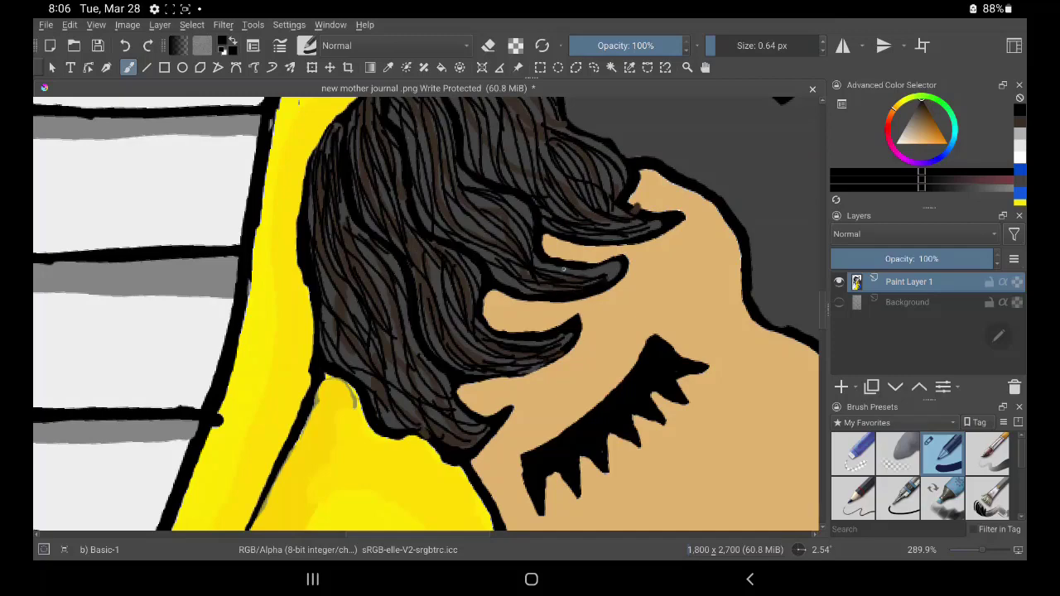
{"action": "left_click_drag", "start_coordinate": [550, 267], "coordinate": [596, 264]}
{"action": "left_click_drag", "start_coordinate": [499, 504], "coordinate": [527, 439]}
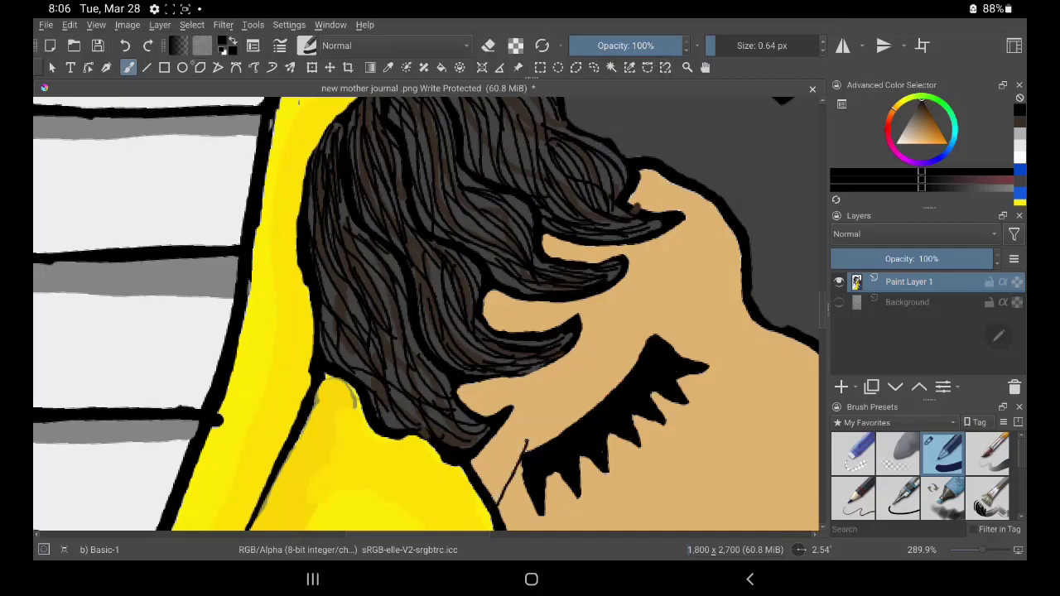
Step: Undo the stray face line and zoom in on the baby's gray-haired head
{"action": "left_click", "coordinate": [124, 45]}
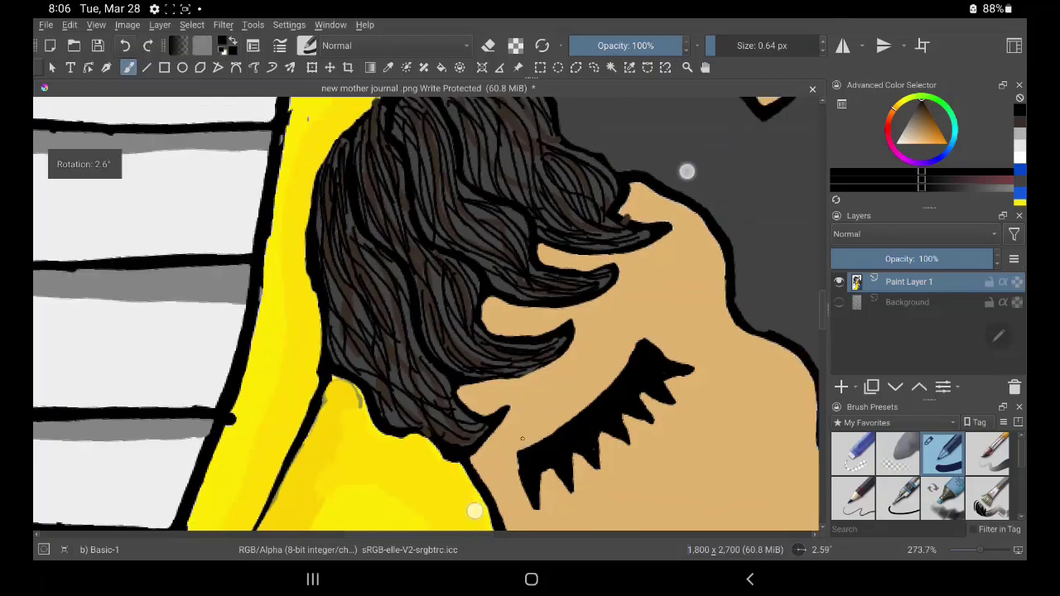
{"action": "scroll", "coordinate": [581, 342], "scroll_direction": "down", "scroll_amount": 5}
{"action": "scroll", "coordinate": [581, 341], "scroll_direction": "down", "scroll_amount": 3}
{"action": "scroll", "coordinate": [526, 249], "scroll_direction": "down", "scroll_amount": 3}
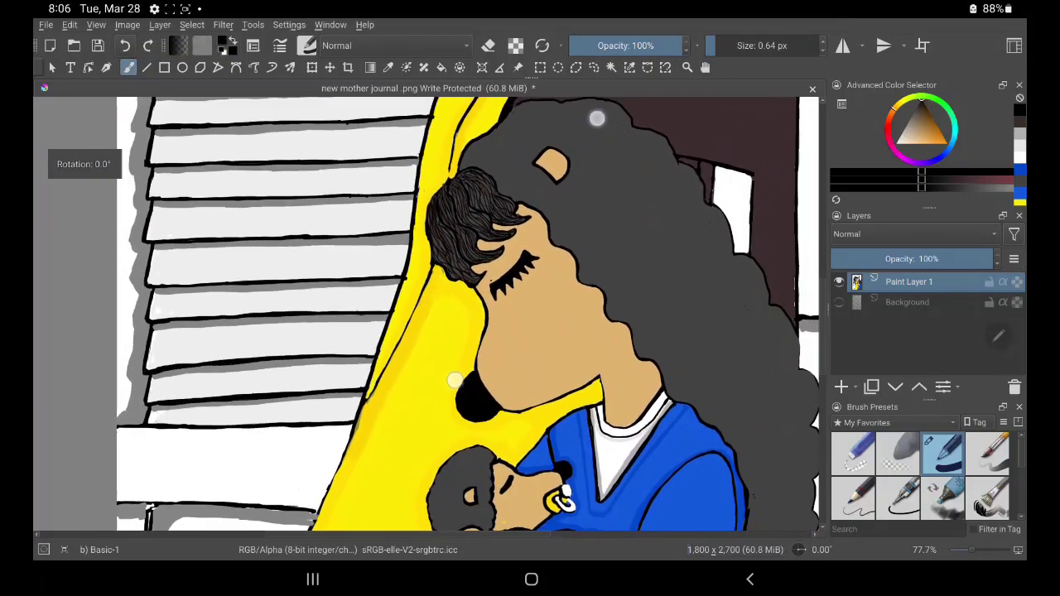
{"action": "scroll", "coordinate": [526, 249], "scroll_direction": "up", "scroll_amount": 1}
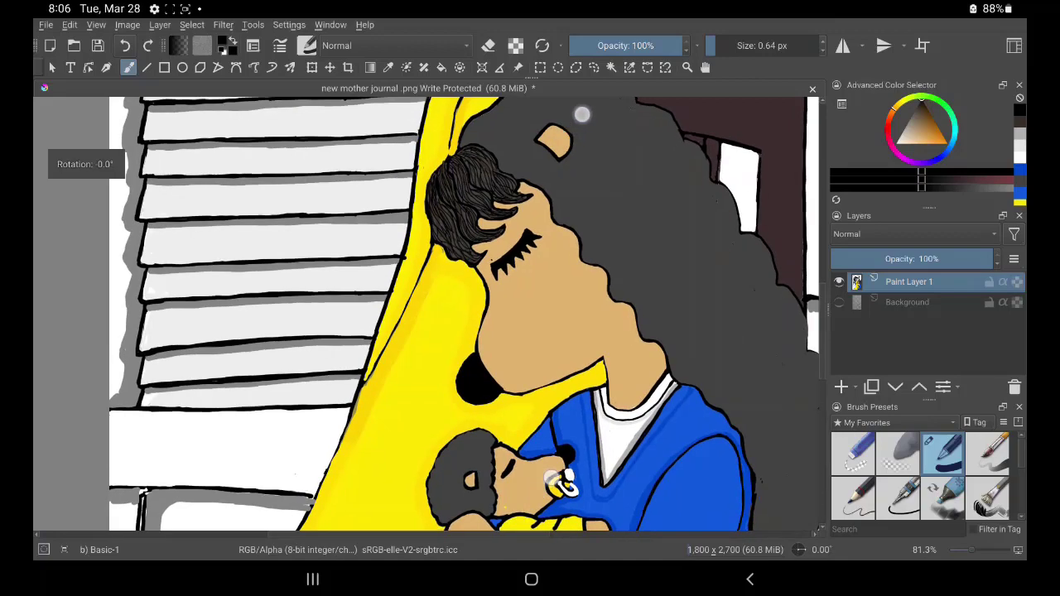
{"action": "scroll", "coordinate": [533, 331], "scroll_direction": "up", "scroll_amount": 2}
{"action": "scroll", "coordinate": [575, 311], "scroll_direction": "up", "scroll_amount": 2}
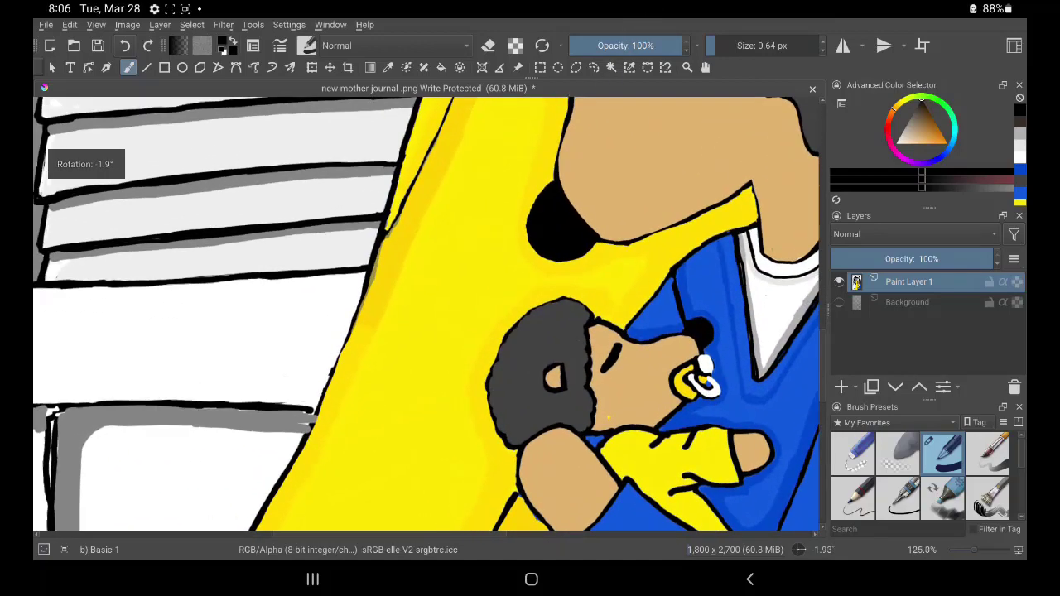
{"action": "scroll", "coordinate": [573, 323], "scroll_direction": "up", "scroll_amount": 2}
{"action": "scroll", "coordinate": [572, 329], "scroll_direction": "up", "scroll_amount": 2}
{"action": "scroll", "coordinate": [572, 331], "scroll_direction": "up", "scroll_amount": 2}
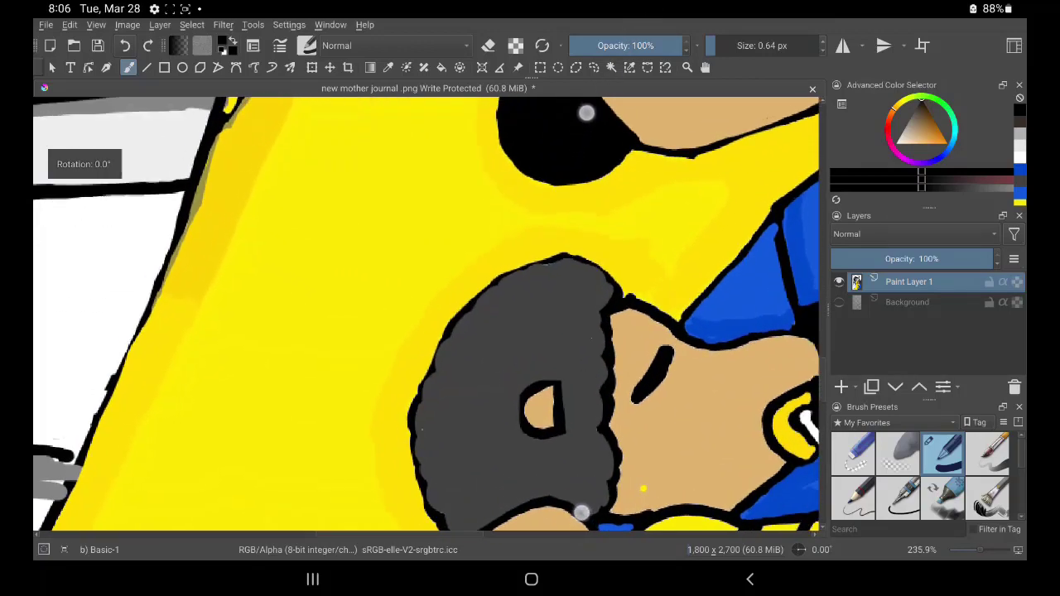
{"action": "scroll", "coordinate": [580, 314], "scroll_direction": "up", "scroll_amount": 1}
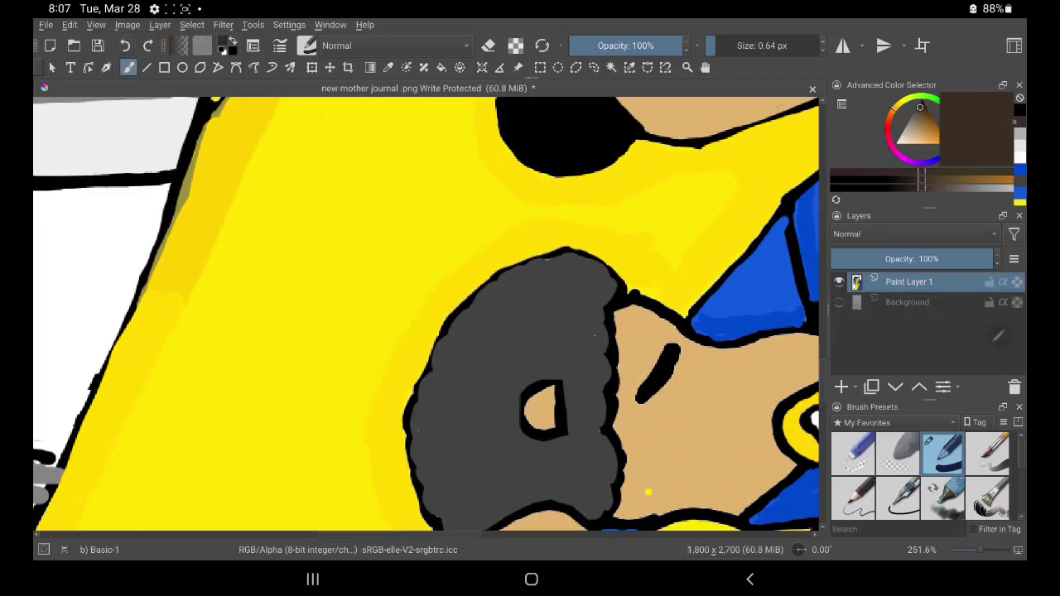
Step: Pick a brown tone and draw the first curls on the baby's gray hair
{"action": "left_click", "coordinate": [921, 107]}
{"action": "mouse_move", "coordinate": [445, 369]}
{"action": "left_mouse_down"}
{"action": "mouse_move", "coordinate": [456, 345]}
{"action": "mouse_move", "coordinate": [491, 341]}
{"action": "mouse_move", "coordinate": [530, 313]}
{"action": "mouse_move", "coordinate": [537, 278]}
{"action": "mouse_move", "coordinate": [557, 276]}
{"action": "left_mouse_up"}
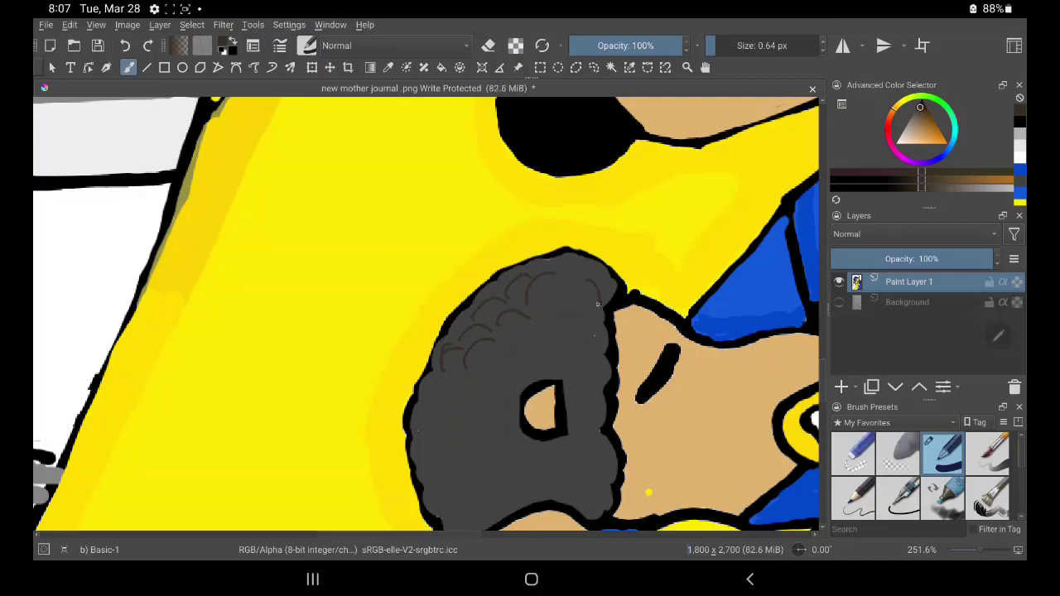
{"action": "left_click_drag", "start_coordinate": [537, 329], "coordinate": [557, 293]}
{"action": "mouse_move", "coordinate": [488, 369]}
{"action": "left_mouse_down"}
{"action": "mouse_move", "coordinate": [480, 404]}
{"action": "mouse_move", "coordinate": [420, 424]}
{"action": "mouse_move", "coordinate": [439, 419]}
{"action": "left_mouse_up"}
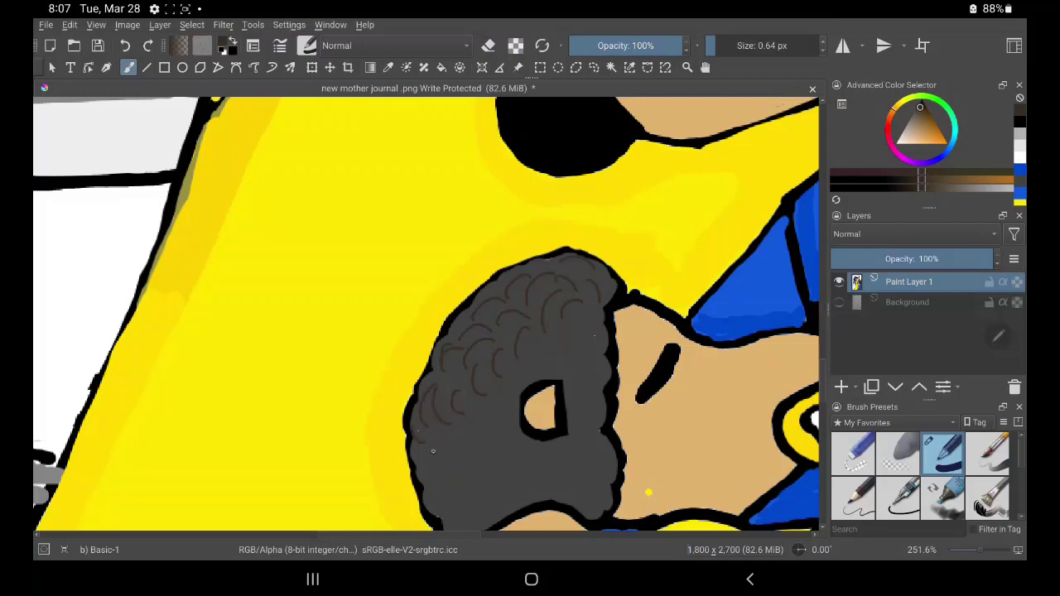
{"action": "left_click_drag", "start_coordinate": [451, 455], "coordinate": [446, 493]}
{"action": "mouse_move", "coordinate": [485, 415]}
{"action": "left_mouse_down"}
{"action": "mouse_move", "coordinate": [477, 451]}
{"action": "mouse_move", "coordinate": [502, 445]}
{"action": "mouse_move", "coordinate": [500, 492]}
{"action": "mouse_move", "coordinate": [482, 507]}
{"action": "left_mouse_up"}
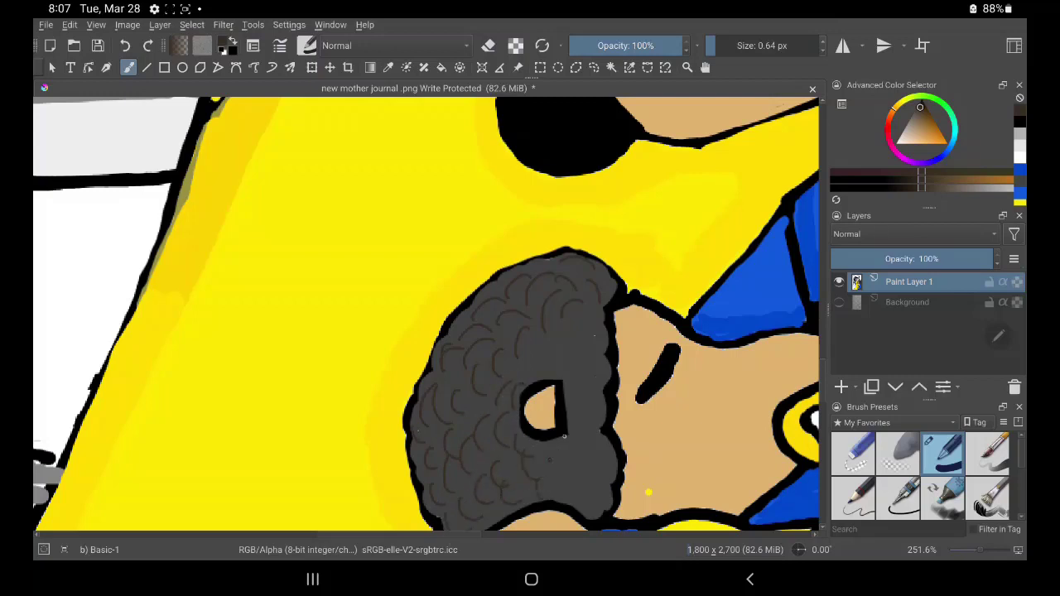
Step: Thicken the brush and draw curls over the lower and upper gray hair
{"action": "left_click", "coordinate": [721, 45]}
{"action": "mouse_move", "coordinate": [556, 365]}
{"action": "left_mouse_down"}
{"action": "mouse_move", "coordinate": [572, 336]}
{"action": "mouse_move", "coordinate": [593, 330]}
{"action": "mouse_move", "coordinate": [601, 370]}
{"action": "mouse_move", "coordinate": [583, 396]}
{"action": "mouse_move", "coordinate": [586, 446]}
{"action": "mouse_move", "coordinate": [572, 482]}
{"action": "left_mouse_up"}
{"action": "mouse_move", "coordinate": [586, 436]}
{"action": "left_mouse_down"}
{"action": "mouse_move", "coordinate": [601, 478]}
{"action": "mouse_move", "coordinate": [593, 511]}
{"action": "left_mouse_up"}
{"action": "left_click_drag", "start_coordinate": [540, 457], "coordinate": [530, 481]}
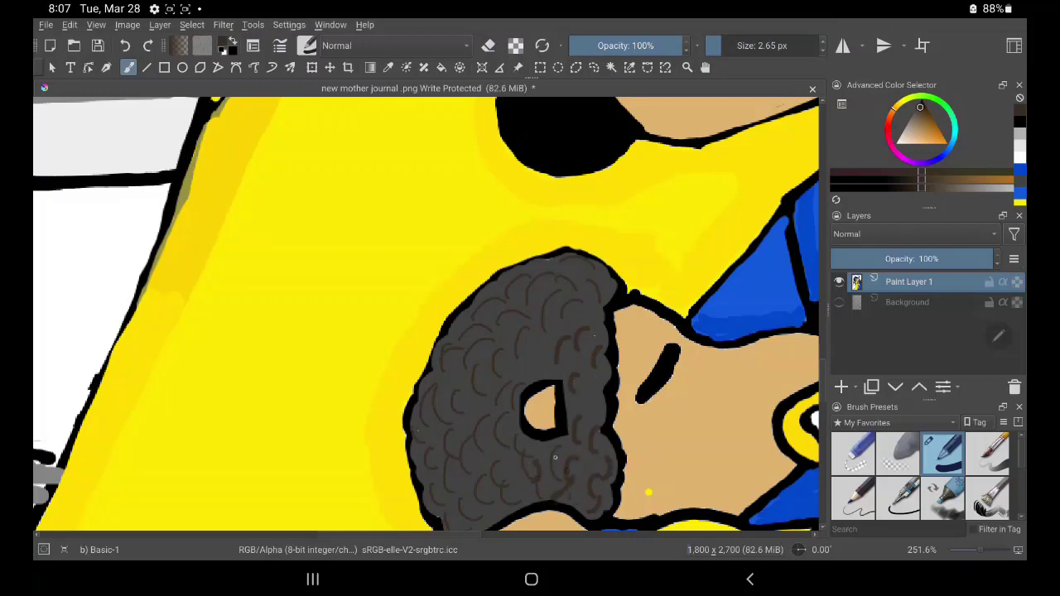
{"action": "left_click_drag", "start_coordinate": [536, 373], "coordinate": [518, 334]}
{"action": "mouse_move", "coordinate": [566, 321]}
{"action": "left_mouse_down"}
{"action": "mouse_move", "coordinate": [531, 280]}
{"action": "mouse_move", "coordinate": [454, 373]}
{"action": "mouse_move", "coordinate": [481, 398]}
{"action": "left_mouse_up"}
Step: Add curls on the left and bottom hair, then switch to a darker colour at 1.18 px
{"action": "mouse_move", "coordinate": [447, 382]}
{"action": "left_mouse_down"}
{"action": "mouse_move", "coordinate": [431, 460]}
{"action": "mouse_move", "coordinate": [456, 493]}
{"action": "mouse_move", "coordinate": [454, 523]}
{"action": "left_mouse_up"}
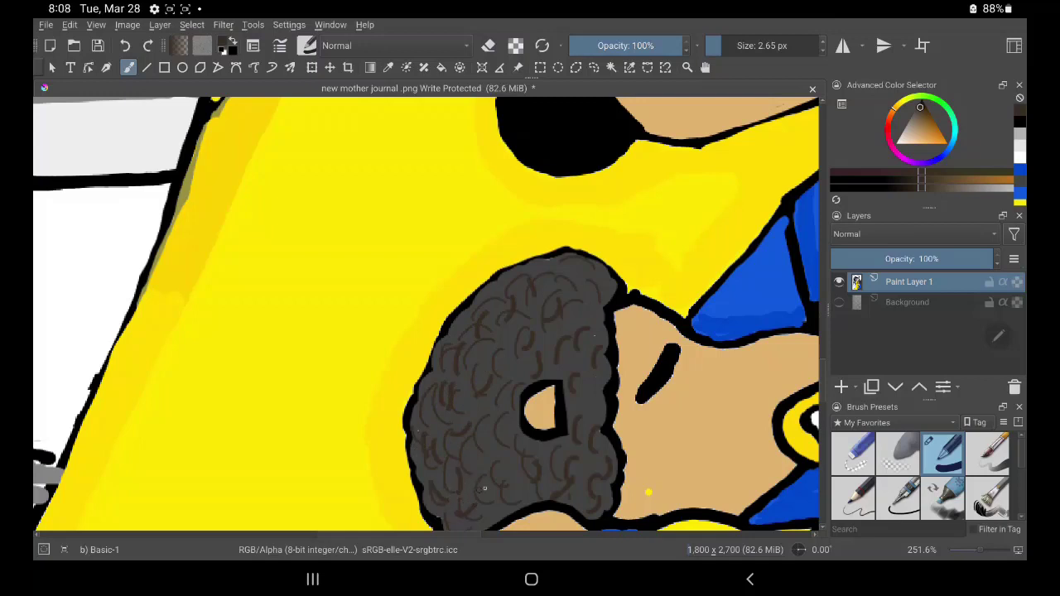
{"action": "mouse_move", "coordinate": [485, 457]}
{"action": "left_mouse_down"}
{"action": "mouse_move", "coordinate": [474, 480]}
{"action": "mouse_move", "coordinate": [481, 527]}
{"action": "left_mouse_up"}
{"action": "left_click_drag", "start_coordinate": [482, 506], "coordinate": [464, 528]}
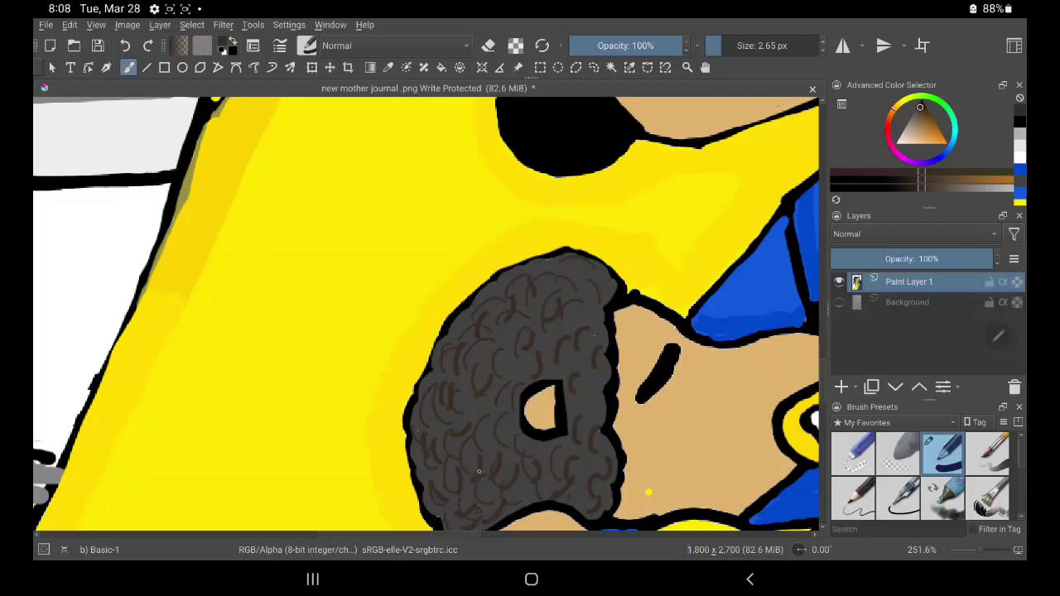
{"action": "left_click_drag", "start_coordinate": [508, 375], "coordinate": [502, 356]}
{"action": "left_click_drag", "start_coordinate": [555, 318], "coordinate": [543, 345]}
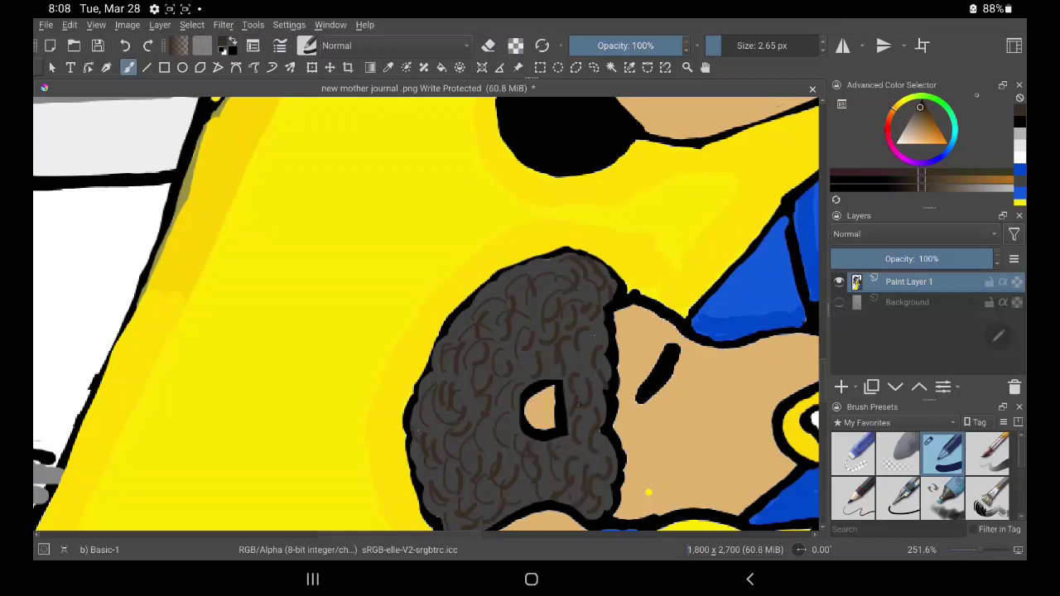
{"action": "left_click", "coordinate": [922, 98]}
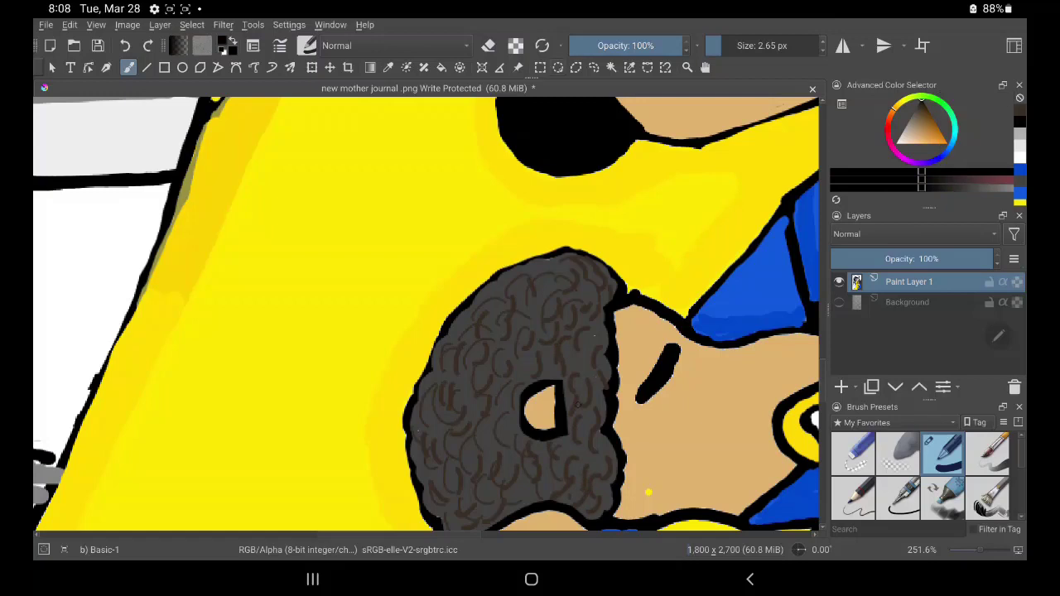
{"action": "left_click_drag", "start_coordinate": [717, 46], "coordinate": [711, 45]}
Step: Draw fine black curls up the left edge and over the lower-left hair
{"action": "left_click_drag", "start_coordinate": [458, 323], "coordinate": [456, 337]}
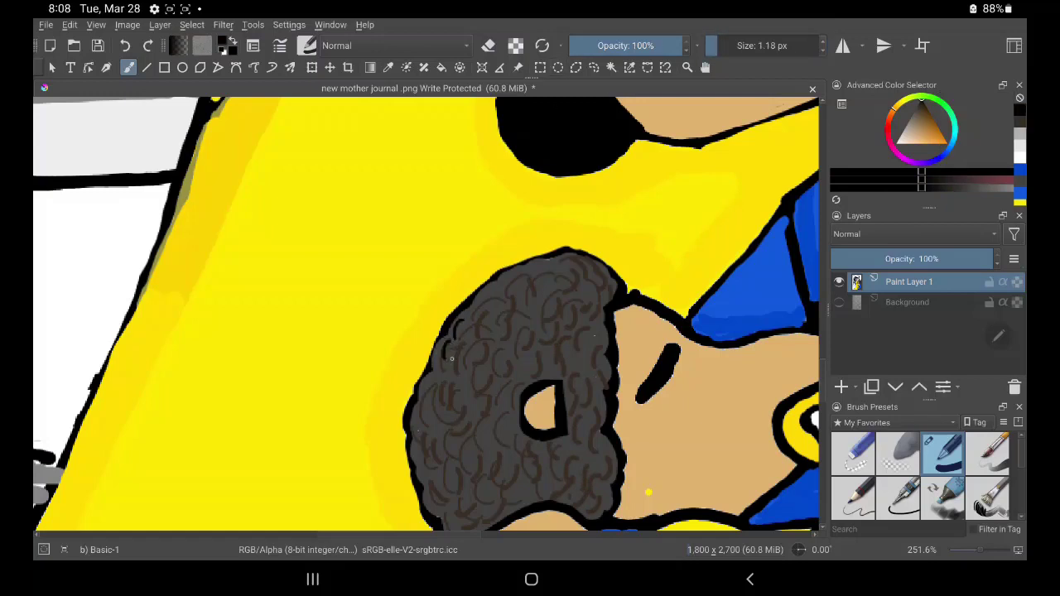
{"action": "mouse_move", "coordinate": [444, 388]}
{"action": "left_mouse_down"}
{"action": "mouse_move", "coordinate": [423, 435]}
{"action": "mouse_move", "coordinate": [432, 486]}
{"action": "left_mouse_up"}
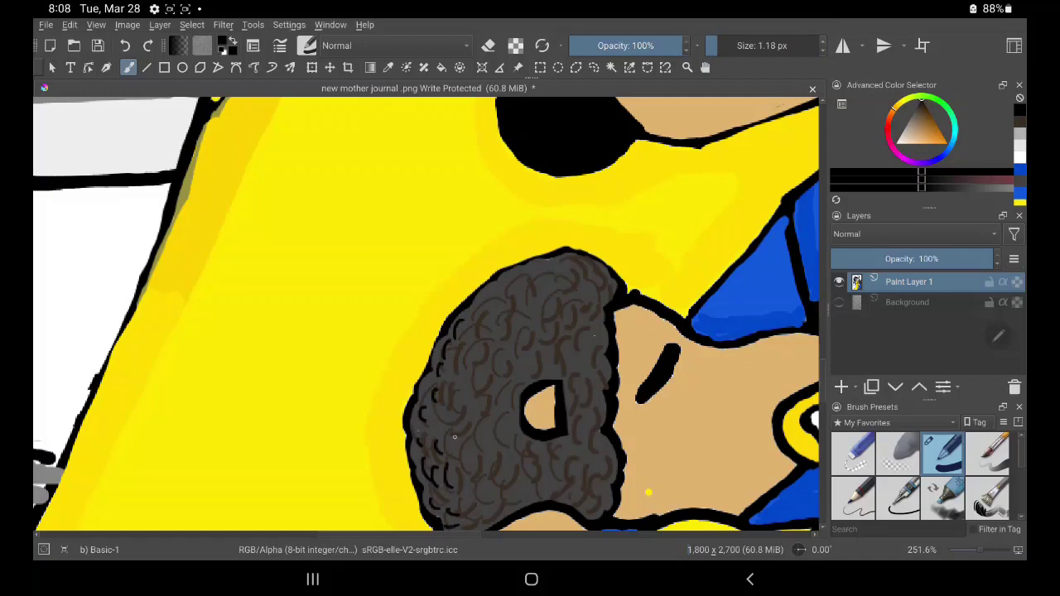
{"action": "left_click_drag", "start_coordinate": [458, 388], "coordinate": [451, 414]}
{"action": "left_click_drag", "start_coordinate": [460, 361], "coordinate": [455, 378]}
{"action": "left_click_drag", "start_coordinate": [474, 310], "coordinate": [468, 333]}
{"action": "left_click_drag", "start_coordinate": [489, 302], "coordinate": [469, 393]}
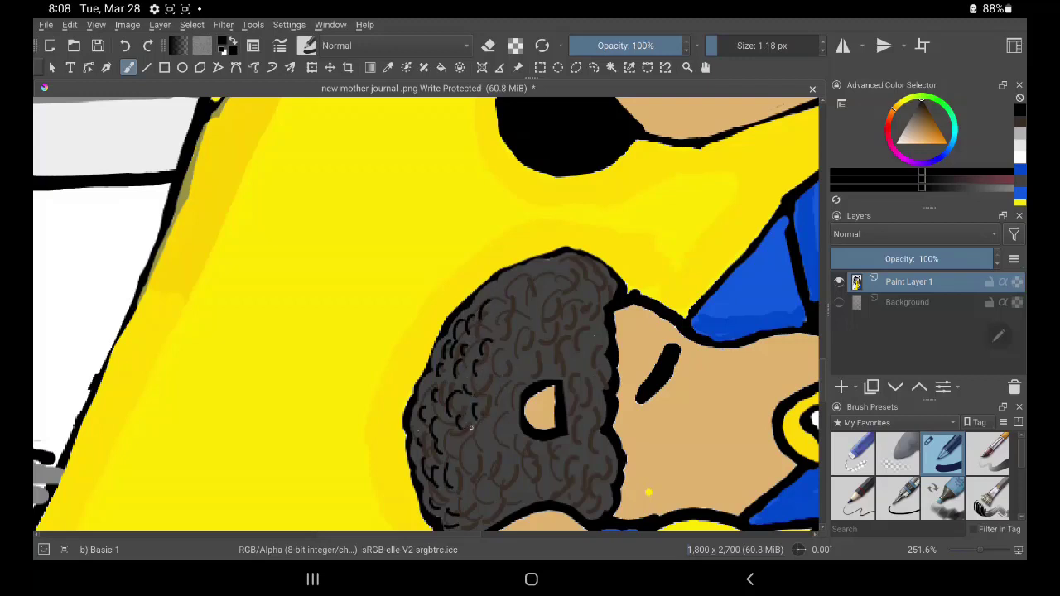
{"action": "mouse_move", "coordinate": [468, 459]}
{"action": "left_mouse_down"}
{"action": "mouse_move", "coordinate": [460, 480]}
{"action": "mouse_move", "coordinate": [475, 515]}
{"action": "left_mouse_up"}
{"action": "mouse_move", "coordinate": [497, 410]}
{"action": "left_mouse_down"}
{"action": "mouse_move", "coordinate": [492, 432]}
{"action": "mouse_move", "coordinate": [505, 449]}
{"action": "mouse_move", "coordinate": [480, 465]}
{"action": "left_mouse_up"}
{"action": "left_click_drag", "start_coordinate": [474, 433], "coordinate": [469, 449]}
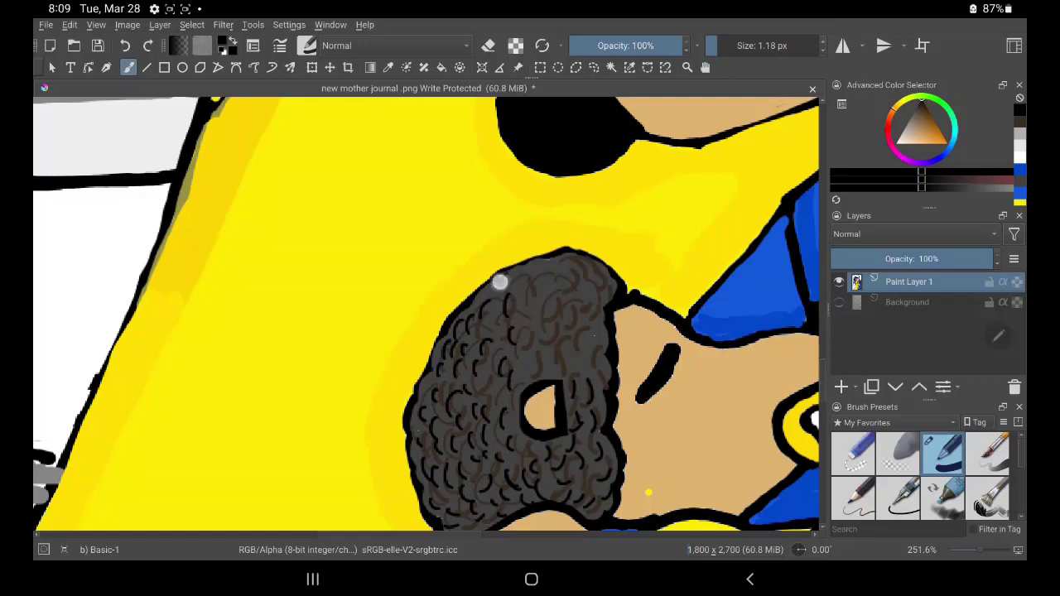
Step: Fill the middle, upper and near-ear hair with fine black curls
{"action": "left_click_drag", "start_coordinate": [529, 304], "coordinate": [527, 323]}
{"action": "mouse_move", "coordinate": [534, 336]}
{"action": "left_mouse_down"}
{"action": "mouse_move", "coordinate": [555, 381]}
{"action": "mouse_move", "coordinate": [593, 371]}
{"action": "left_mouse_up"}
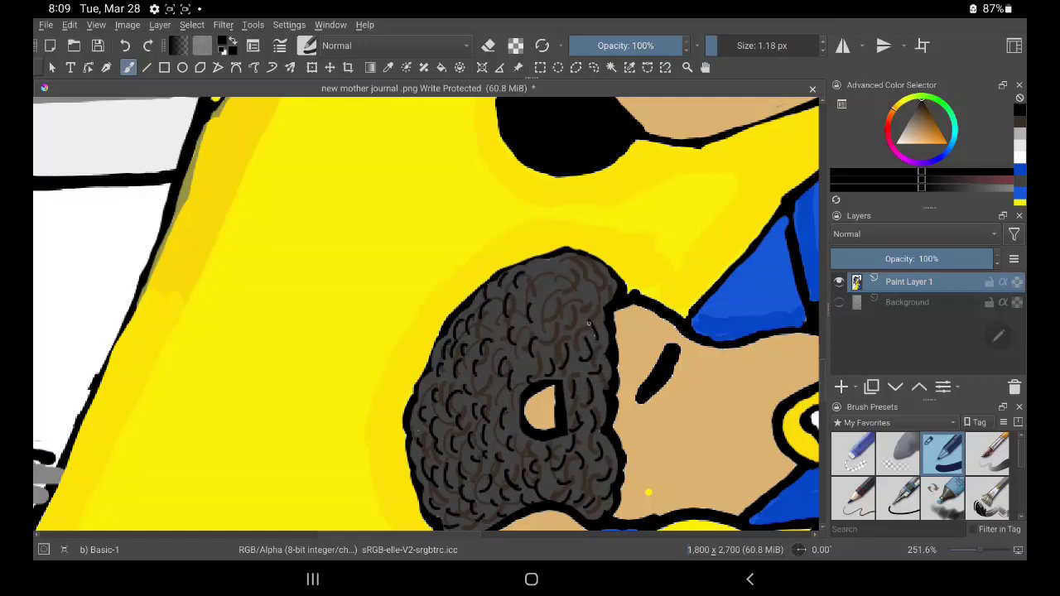
{"action": "mouse_move", "coordinate": [603, 281]}
{"action": "left_mouse_down"}
{"action": "mouse_move", "coordinate": [608, 294]}
{"action": "mouse_move", "coordinate": [580, 296]}
{"action": "mouse_move", "coordinate": [571, 283]}
{"action": "left_mouse_up"}
{"action": "mouse_move", "coordinate": [548, 321]}
{"action": "left_mouse_down"}
{"action": "mouse_move", "coordinate": [544, 336]}
{"action": "mouse_move", "coordinate": [585, 320]}
{"action": "left_mouse_up"}
{"action": "left_click_drag", "start_coordinate": [558, 273], "coordinate": [555, 288]}
{"action": "mouse_move", "coordinate": [524, 290]}
{"action": "left_mouse_down"}
{"action": "mouse_move", "coordinate": [525, 305]}
{"action": "mouse_move", "coordinate": [546, 307]}
{"action": "left_mouse_up"}
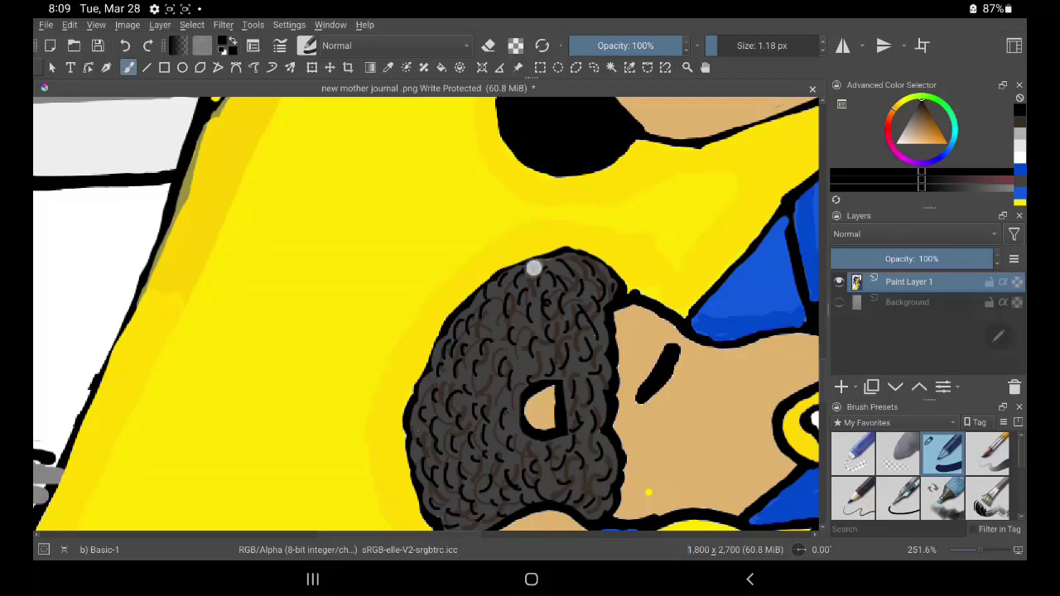
{"action": "left_click_drag", "start_coordinate": [533, 265], "coordinate": [555, 268]}
{"action": "mouse_move", "coordinate": [497, 328]}
{"action": "left_mouse_down"}
{"action": "mouse_move", "coordinate": [487, 380]}
{"action": "mouse_move", "coordinate": [459, 383]}
{"action": "mouse_move", "coordinate": [468, 353]}
{"action": "left_mouse_up"}
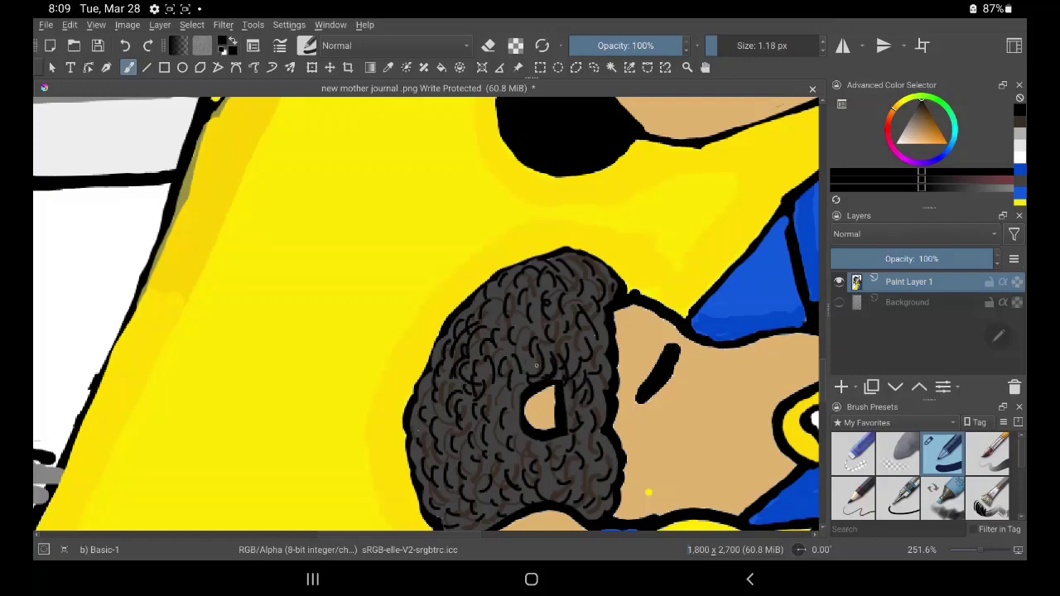
{"action": "mouse_move", "coordinate": [537, 320]}
{"action": "left_mouse_down"}
{"action": "mouse_move", "coordinate": [527, 336]}
{"action": "mouse_move", "coordinate": [481, 331]}
{"action": "left_mouse_up"}
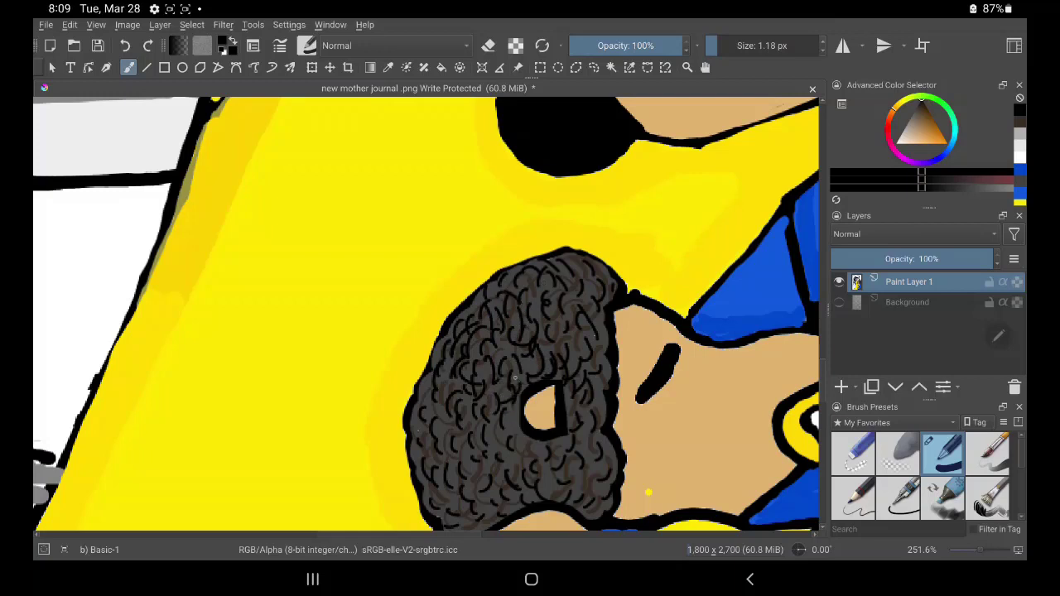
{"action": "mouse_move", "coordinate": [513, 411]}
{"action": "left_mouse_down"}
{"action": "mouse_move", "coordinate": [492, 442]}
{"action": "mouse_move", "coordinate": [541, 452]}
{"action": "mouse_move", "coordinate": [492, 475]}
{"action": "mouse_move", "coordinate": [458, 440]}
{"action": "mouse_move", "coordinate": [486, 426]}
{"action": "mouse_move", "coordinate": [439, 439]}
{"action": "mouse_move", "coordinate": [421, 386]}
{"action": "mouse_move", "coordinate": [435, 405]}
{"action": "mouse_move", "coordinate": [417, 440]}
{"action": "mouse_move", "coordinate": [447, 483]}
{"action": "mouse_move", "coordinate": [449, 459]}
{"action": "mouse_move", "coordinate": [440, 495]}
{"action": "mouse_move", "coordinate": [466, 520]}
{"action": "left_mouse_up"}
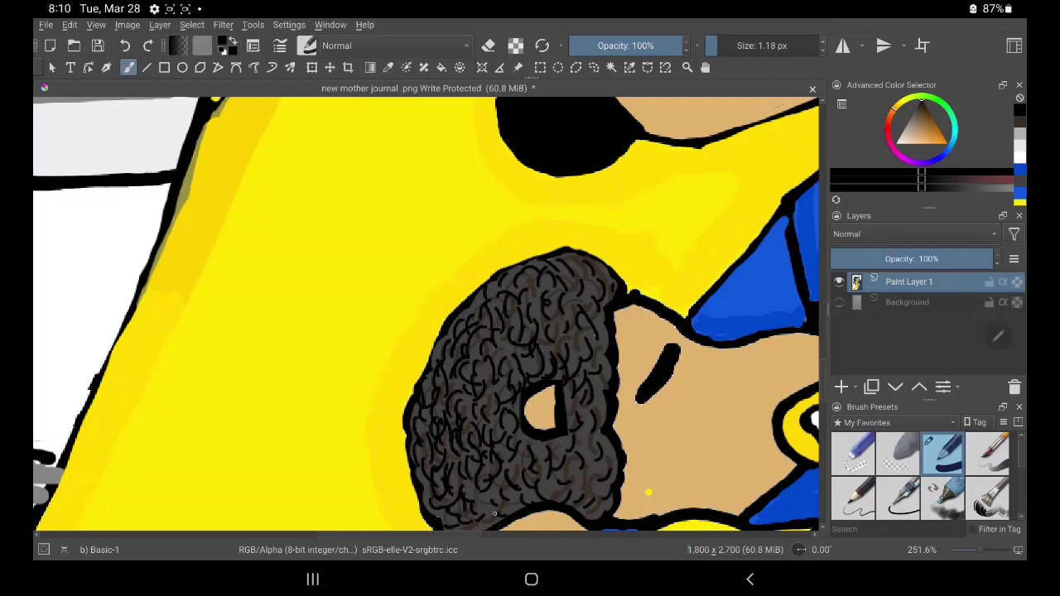
Step: Add black curls below the ear and across the hair top, undoing a stray vertical line
{"action": "left_click_drag", "start_coordinate": [486, 485], "coordinate": [507, 507]}
{"action": "mouse_move", "coordinate": [549, 436]}
{"action": "left_mouse_down"}
{"action": "mouse_move", "coordinate": [558, 461]}
{"action": "mouse_move", "coordinate": [522, 495]}
{"action": "left_mouse_up"}
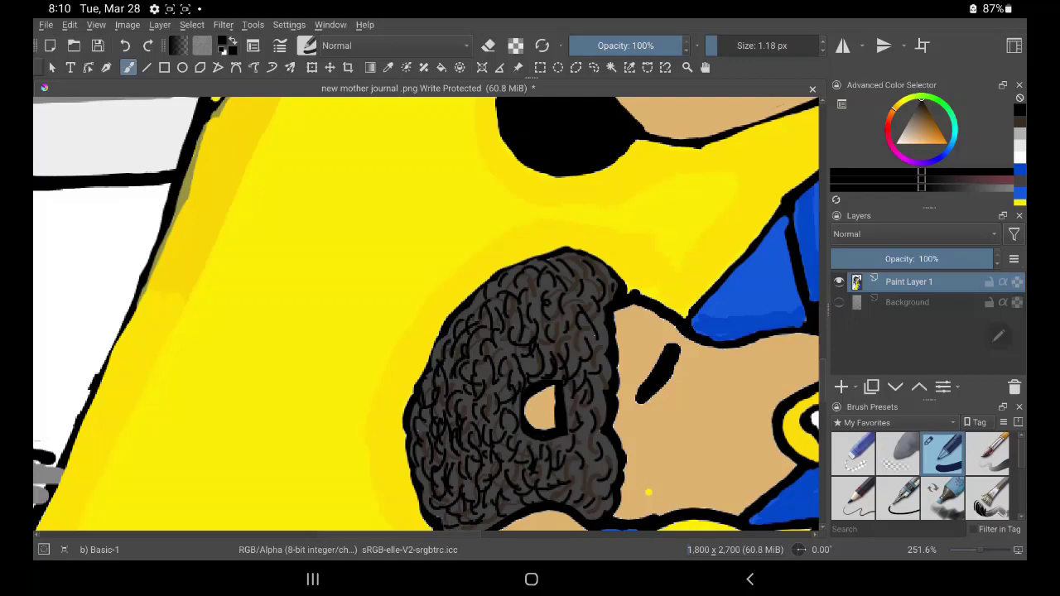
{"action": "left_click_drag", "start_coordinate": [565, 236], "coordinate": [562, 176]}
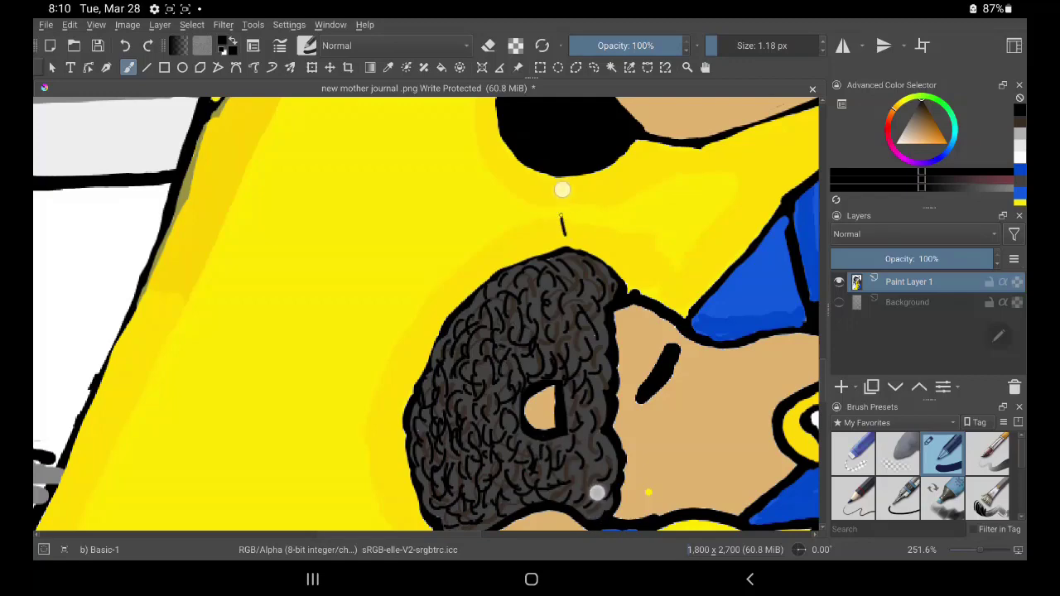
{"action": "key", "text": "ctrl+z"}
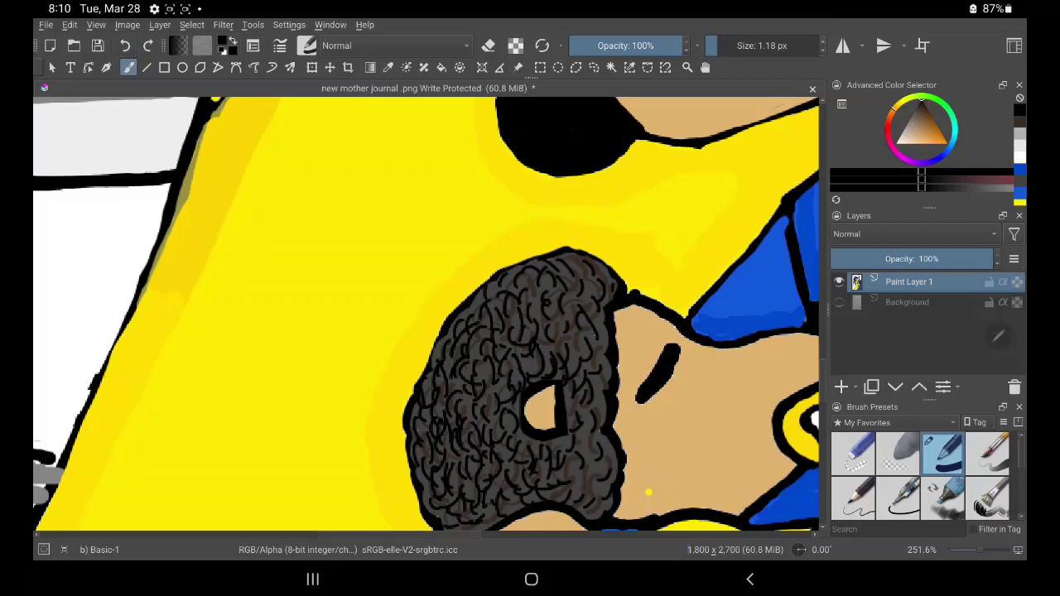
{"action": "left_click_drag", "start_coordinate": [639, 480], "coordinate": [625, 355]}
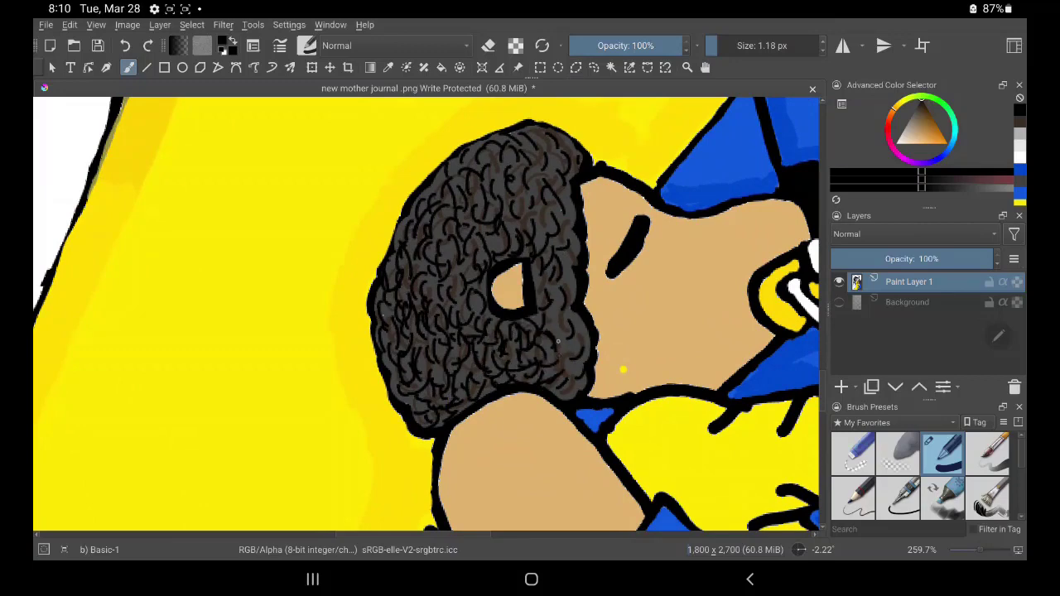
{"action": "left_click_drag", "start_coordinate": [562, 381], "coordinate": [556, 348]}
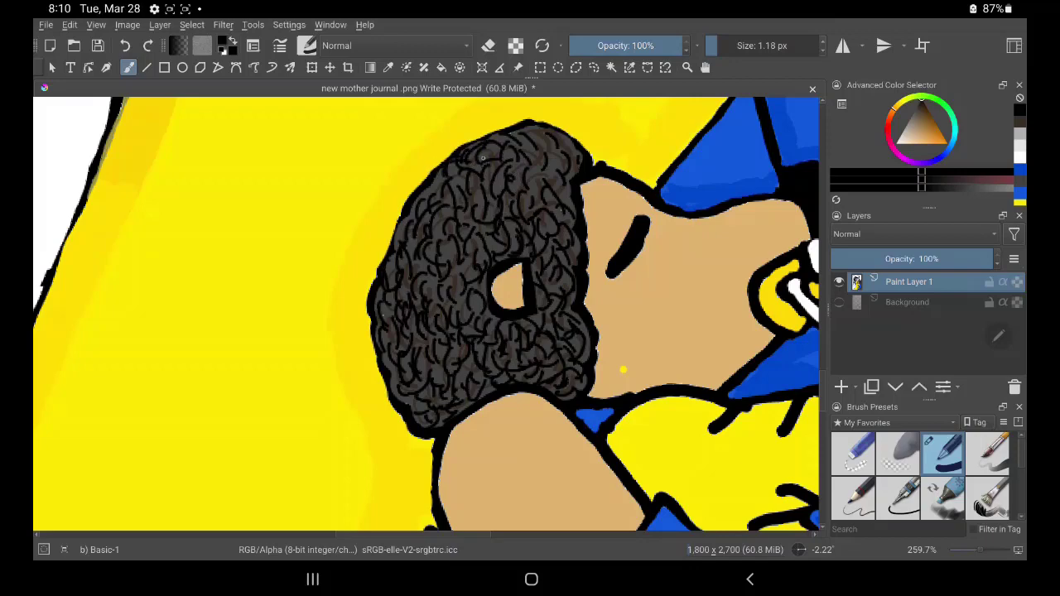
{"action": "mouse_move", "coordinate": [483, 158]}
{"action": "left_mouse_down"}
{"action": "mouse_move", "coordinate": [533, 165]}
{"action": "mouse_move", "coordinate": [530, 186]}
{"action": "mouse_move", "coordinate": [549, 201]}
{"action": "left_mouse_up"}
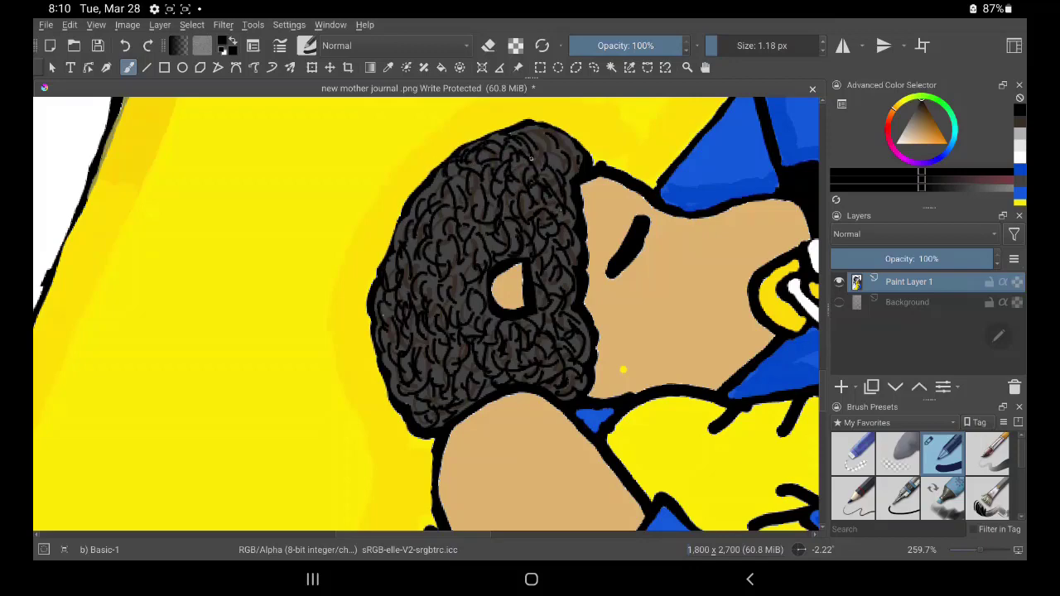
{"action": "left_click_drag", "start_coordinate": [536, 158], "coordinate": [580, 160]}
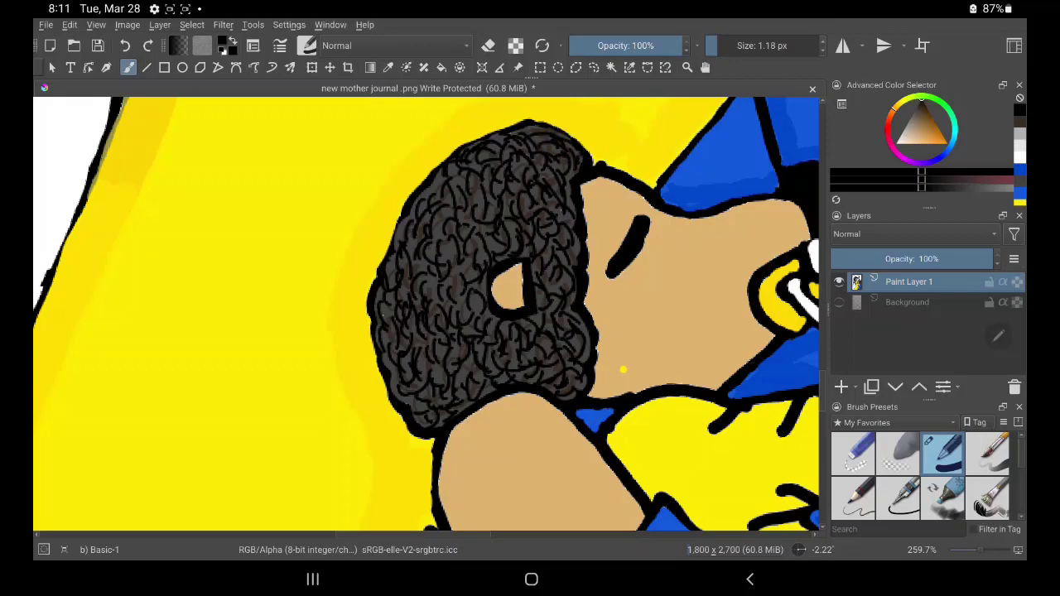
Step: Sample the skin tan colour from the baby's face
{"action": "key", "text": "p"}
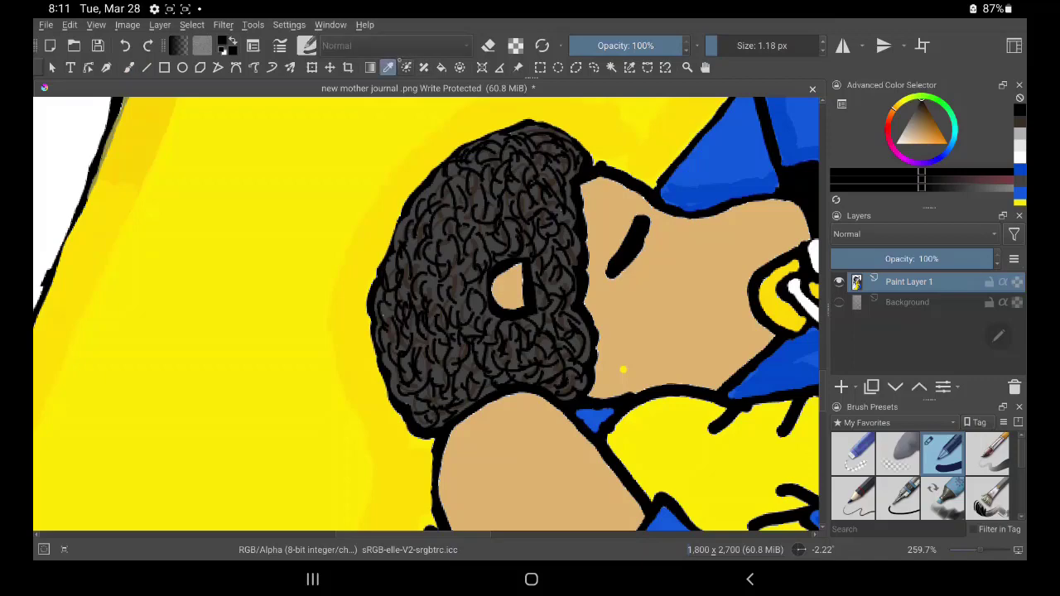
{"action": "left_click", "coordinate": [623, 369]}
{"action": "key", "text": "b"}
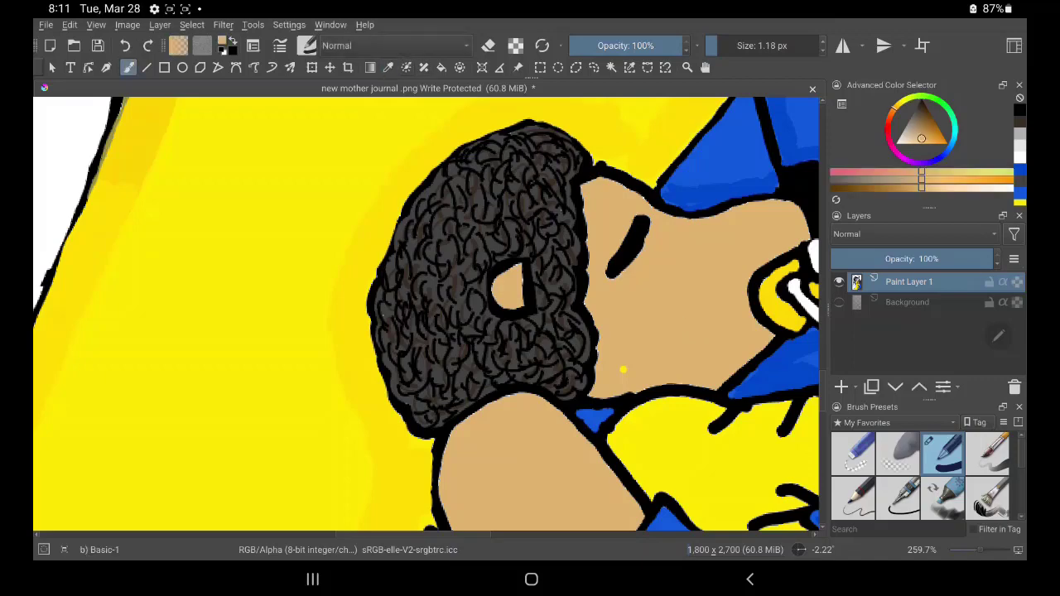
{"action": "left_click", "coordinate": [634, 356]}
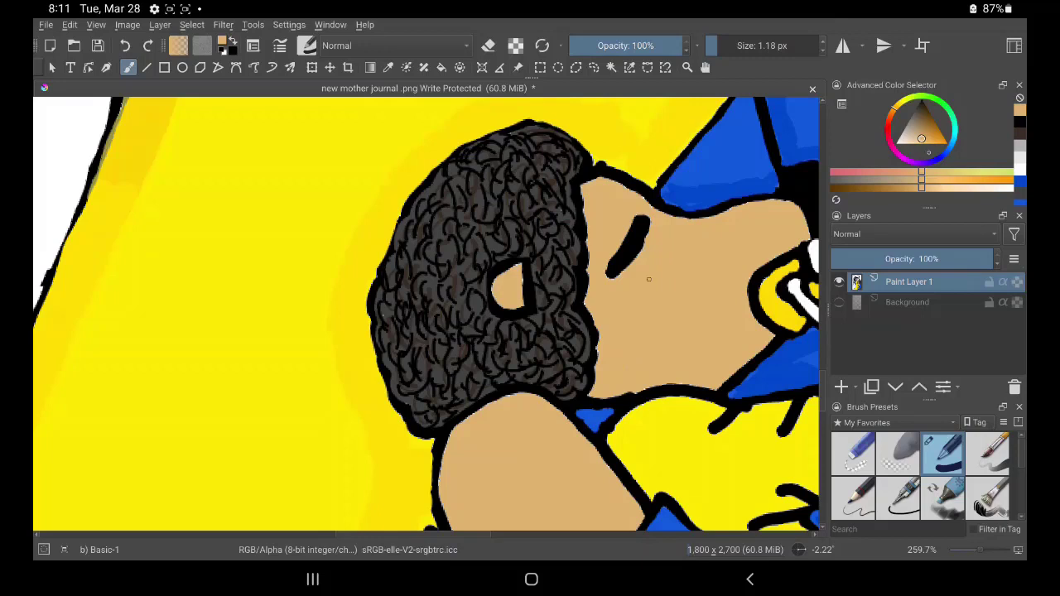
{"action": "left_click", "coordinate": [648, 279], "text": "ctrl"}
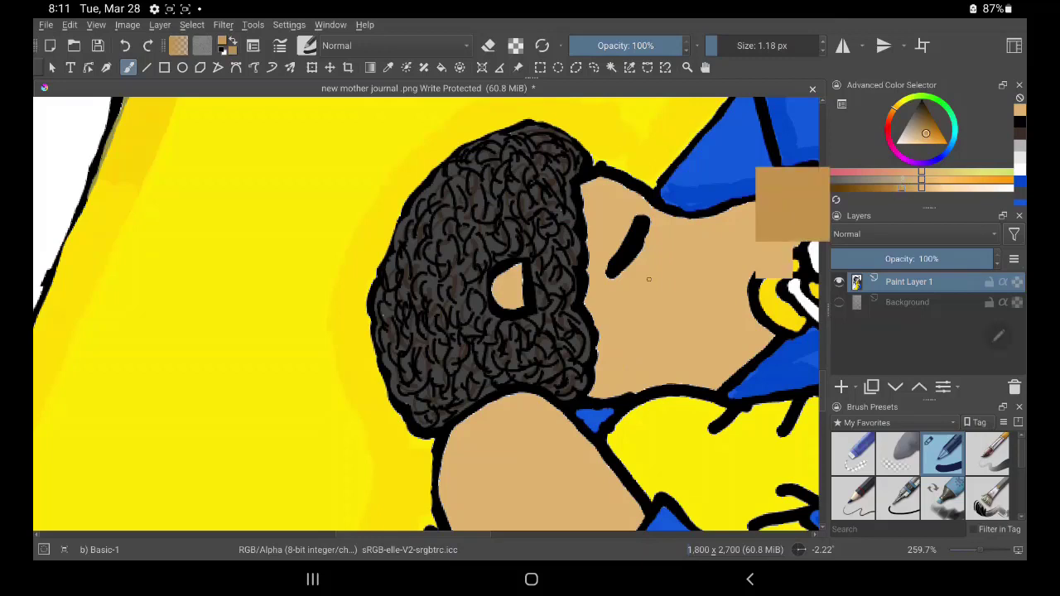
Step: Zoom to the ear with a larger brush, paint it peach and shade its inner right edge brown
{"action": "scroll", "coordinate": [605, 307], "scroll_direction": "up", "scroll_amount": 5}
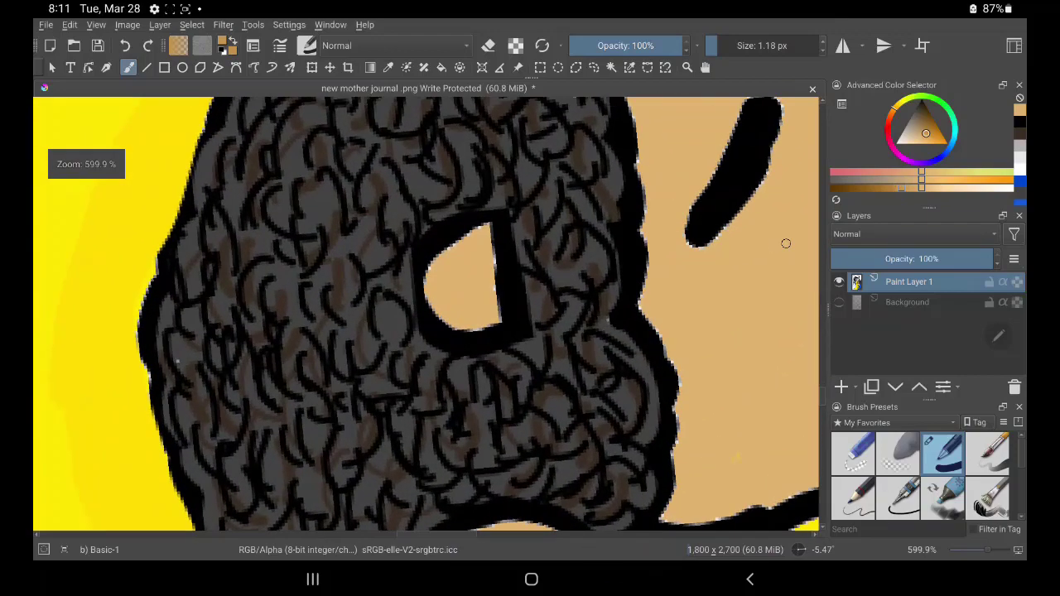
{"action": "left_click_drag", "start_coordinate": [519, 329], "coordinate": [611, 329]}
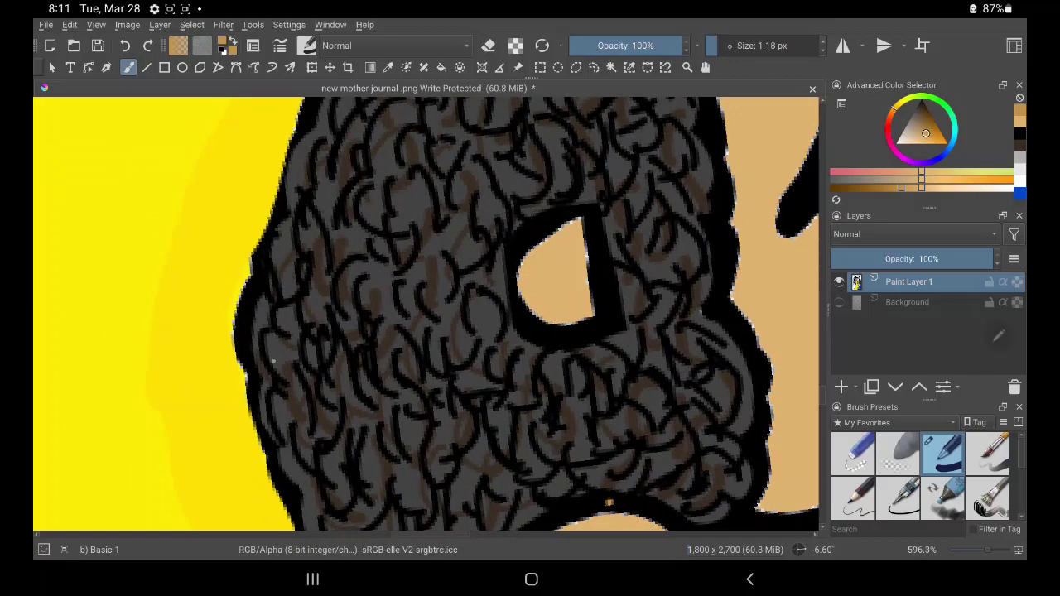
{"action": "key", "text": "bracketright"}
{"action": "mouse_move", "coordinate": [535, 254]}
{"action": "left_mouse_down"}
{"action": "mouse_move", "coordinate": [523, 270]}
{"action": "mouse_move", "coordinate": [566, 224]}
{"action": "mouse_move", "coordinate": [521, 256]}
{"action": "mouse_move", "coordinate": [528, 307]}
{"action": "mouse_move", "coordinate": [521, 274]}
{"action": "mouse_move", "coordinate": [542, 323]}
{"action": "mouse_move", "coordinate": [533, 317]}
{"action": "mouse_move", "coordinate": [577, 322]}
{"action": "mouse_move", "coordinate": [549, 320]}
{"action": "mouse_move", "coordinate": [594, 309]}
{"action": "mouse_move", "coordinate": [587, 221]}
{"action": "mouse_move", "coordinate": [597, 316]}
{"action": "mouse_move", "coordinate": [582, 323]}
{"action": "mouse_move", "coordinate": [592, 298]}
{"action": "mouse_move", "coordinate": [582, 239]}
{"action": "mouse_move", "coordinate": [599, 307]}
{"action": "mouse_move", "coordinate": [566, 324]}
{"action": "mouse_move", "coordinate": [538, 321]}
{"action": "mouse_move", "coordinate": [521, 265]}
{"action": "mouse_move", "coordinate": [568, 219]}
{"action": "left_mouse_up"}
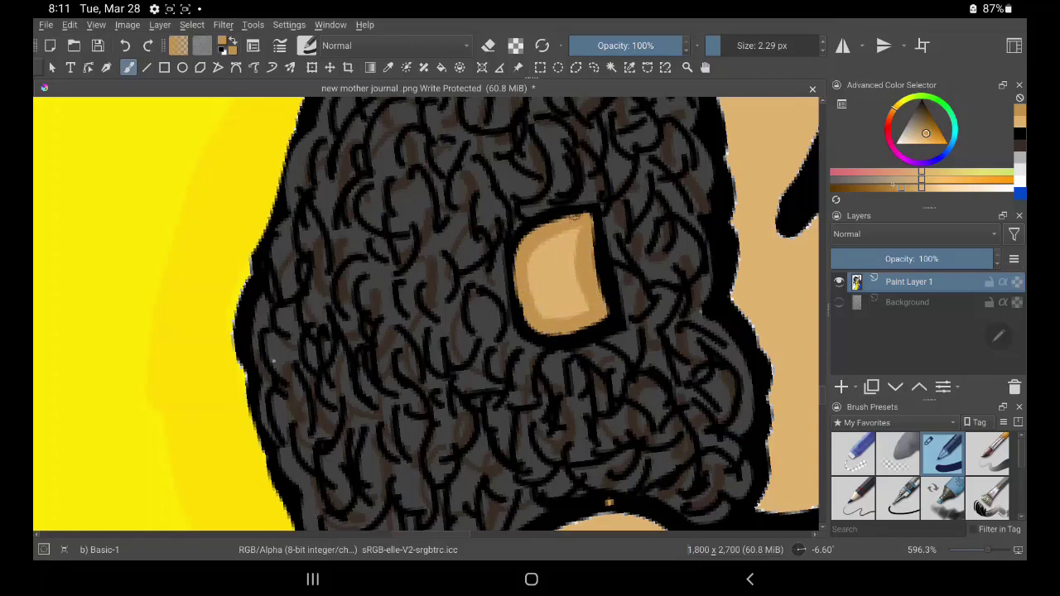
{"action": "left_click", "coordinate": [563, 257], "text": "ctrl"}
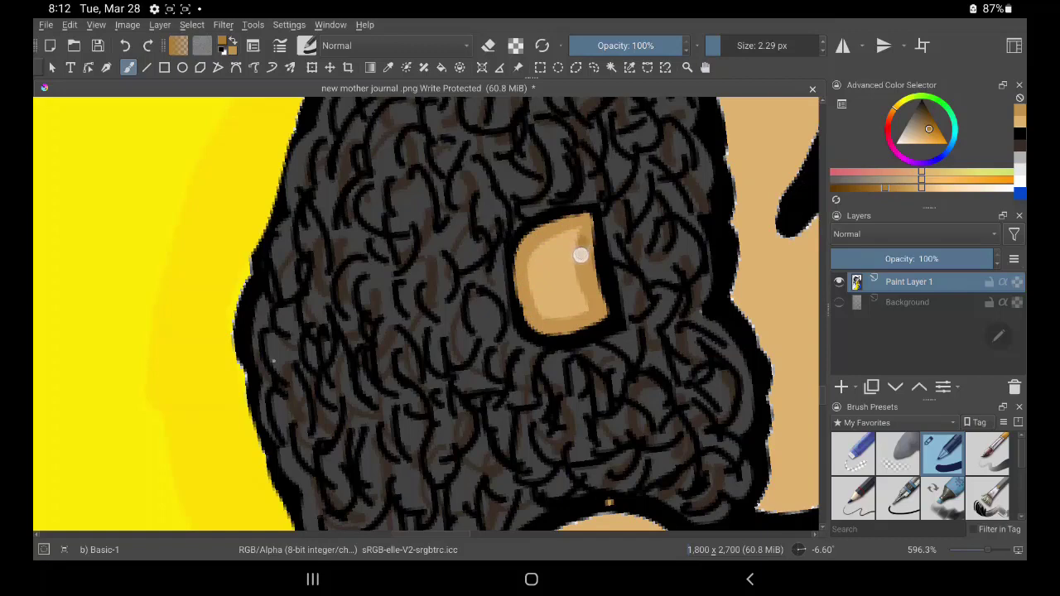
{"action": "mouse_move", "coordinate": [581, 255]}
{"action": "left_mouse_down"}
{"action": "mouse_move", "coordinate": [587, 289]}
{"action": "mouse_move", "coordinate": [585, 232]}
{"action": "mouse_move", "coordinate": [578, 261]}
{"action": "mouse_move", "coordinate": [595, 288]}
{"action": "left_mouse_up"}
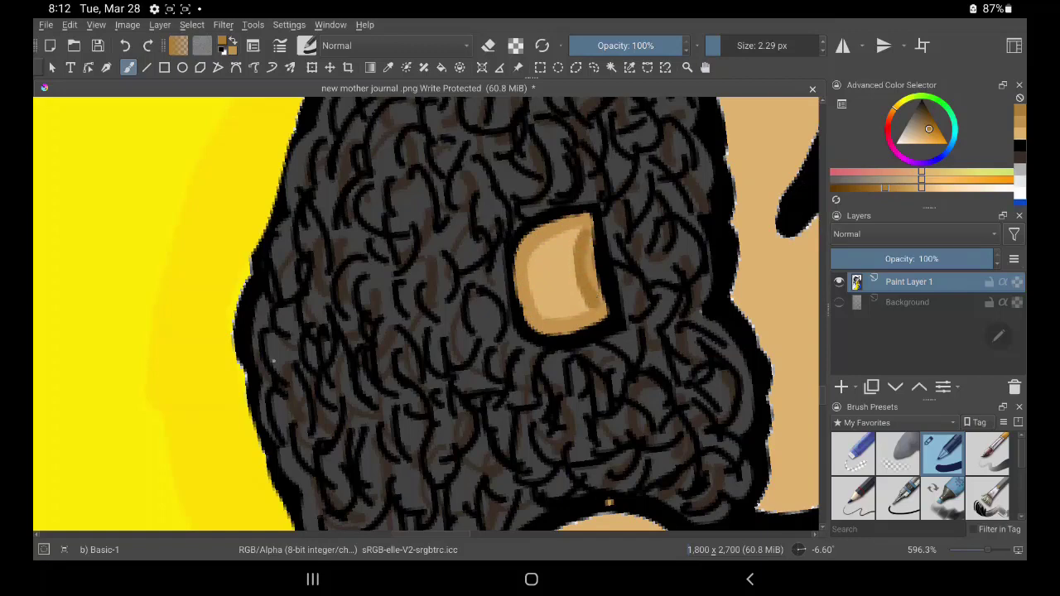
Step: Blend the hair and face junction with light-brown strokes
{"action": "scroll", "coordinate": [658, 300], "scroll_direction": "down", "scroll_amount": 2}
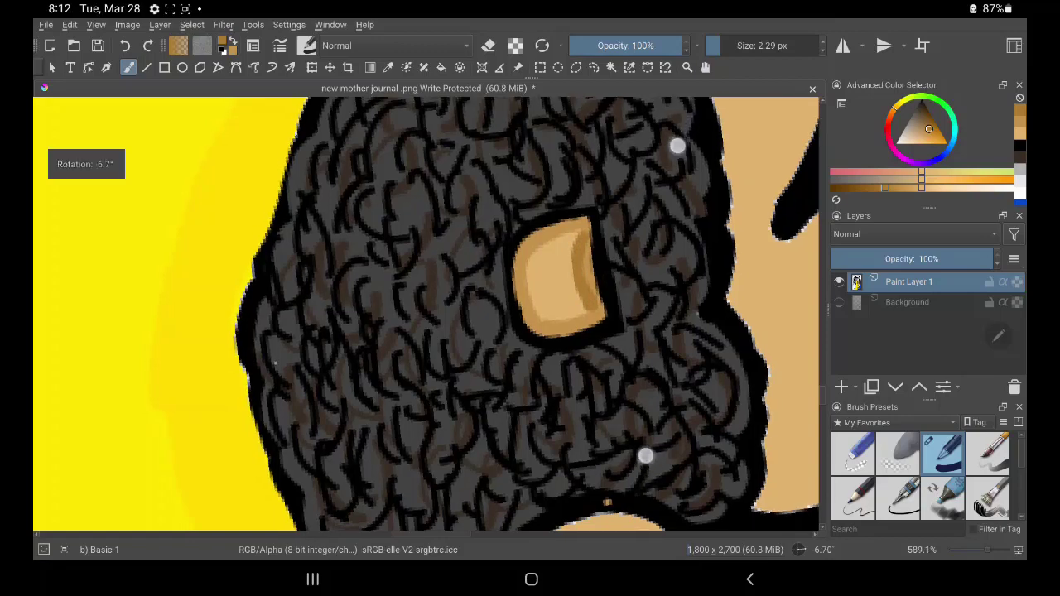
{"action": "scroll", "coordinate": [533, 371], "scroll_direction": "down", "scroll_amount": 2}
{"action": "scroll", "coordinate": [530, 331], "scroll_direction": "down", "scroll_amount": 1}
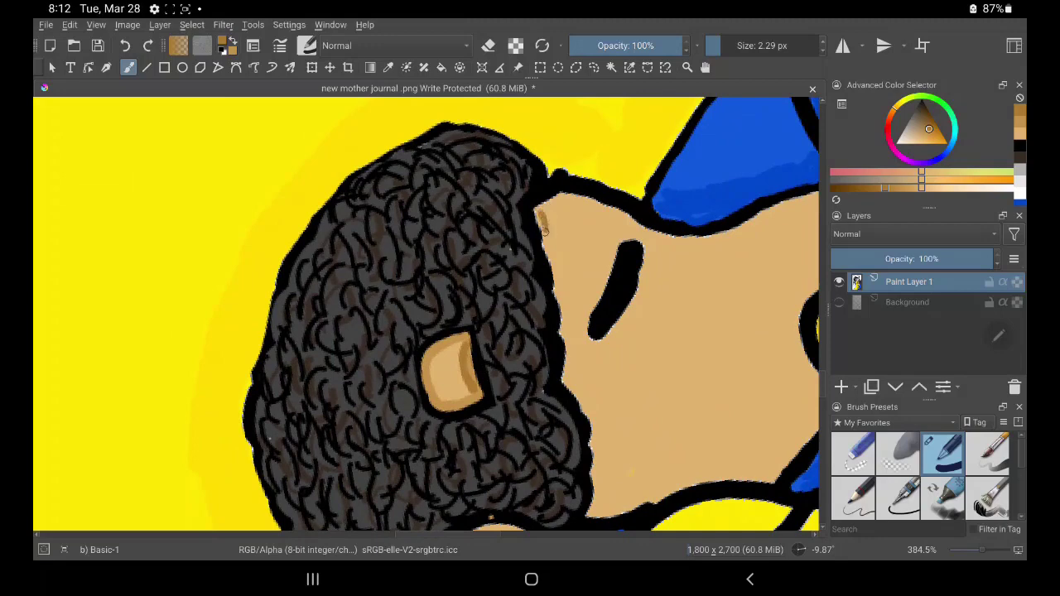
{"action": "mouse_move", "coordinate": [544, 217]}
{"action": "left_mouse_down"}
{"action": "mouse_move", "coordinate": [563, 298]}
{"action": "mouse_move", "coordinate": [561, 372]}
{"action": "mouse_move", "coordinate": [596, 466]}
{"action": "mouse_move", "coordinate": [590, 513]}
{"action": "left_mouse_up"}
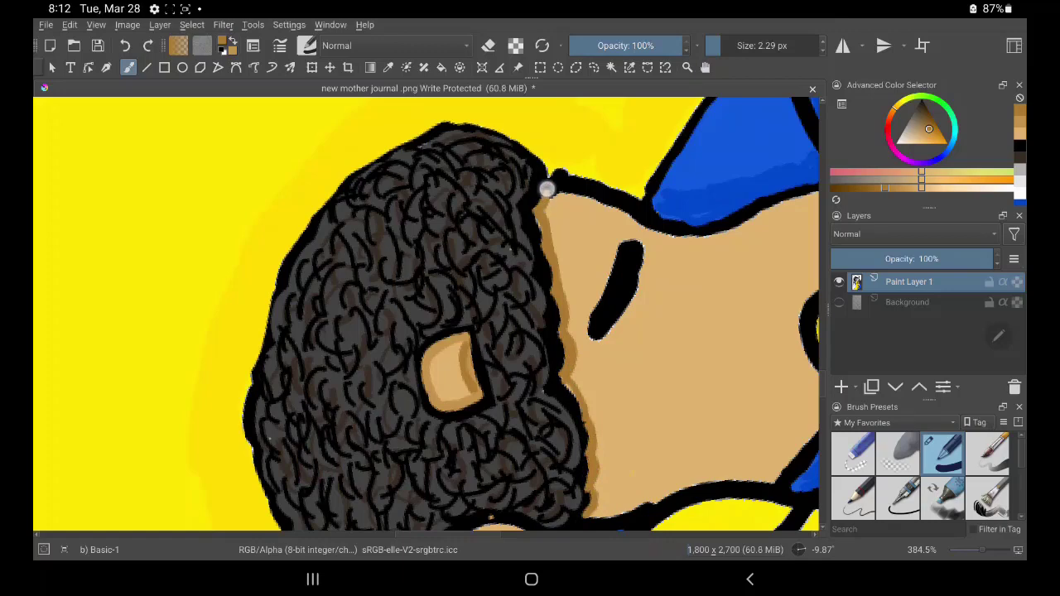
{"action": "mouse_move", "coordinate": [547, 193]}
{"action": "left_mouse_down"}
{"action": "mouse_move", "coordinate": [545, 228]}
{"action": "mouse_move", "coordinate": [540, 218]}
{"action": "left_mouse_up"}
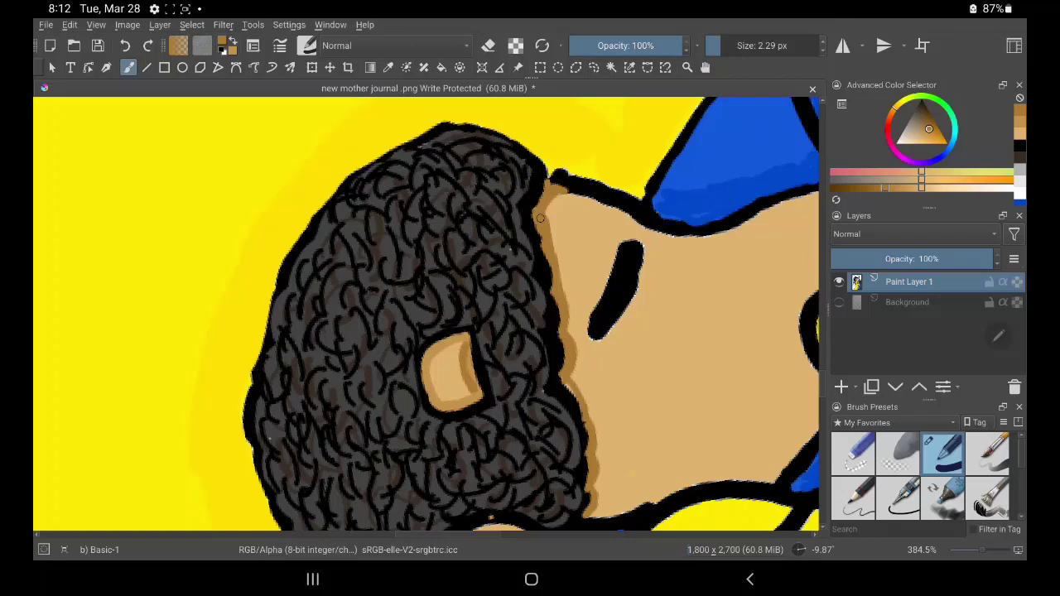
Step: Sample a tan from the canvas, paint the outline edge, and thin the closed eye line with it
{"action": "left_click", "coordinate": [540, 218], "text": "ctrl"}
{"action": "mouse_move", "coordinate": [595, 206]}
{"action": "left_mouse_down"}
{"action": "mouse_move", "coordinate": [696, 243]}
{"action": "mouse_move", "coordinate": [650, 232]}
{"action": "left_mouse_up"}
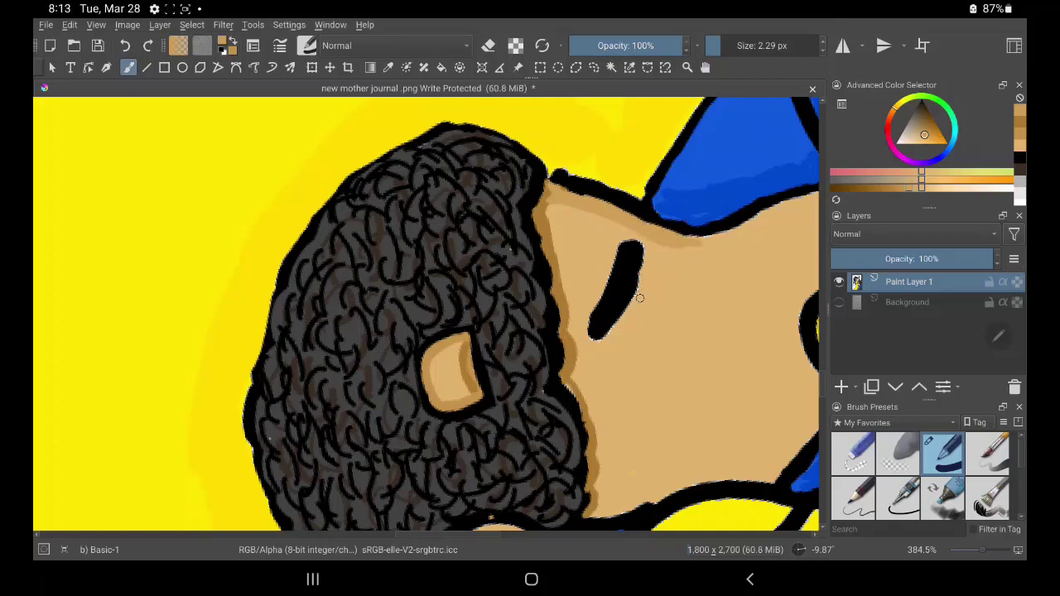
{"action": "mouse_move", "coordinate": [608, 282]}
{"action": "left_mouse_down"}
{"action": "mouse_move", "coordinate": [592, 313]}
{"action": "mouse_move", "coordinate": [617, 246]}
{"action": "mouse_move", "coordinate": [587, 323]}
{"action": "mouse_move", "coordinate": [623, 246]}
{"action": "left_mouse_up"}
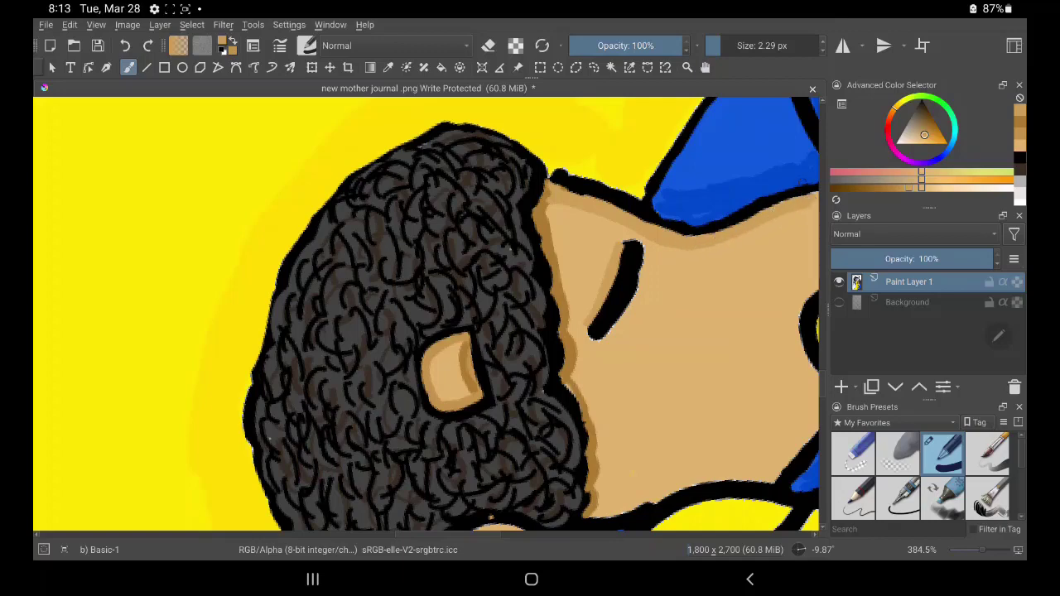
{"action": "left_click_drag", "start_coordinate": [770, 207], "coordinate": [630, 157]}
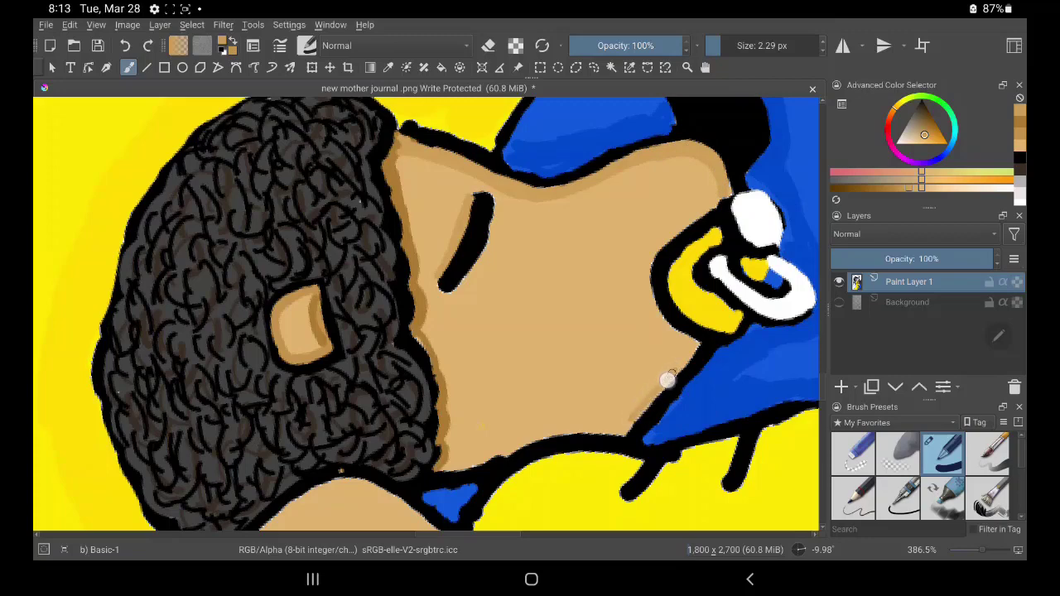
Step: Shade the baby's face near the neck, then darken the jaw line with a deeper orange-brown
{"action": "left_click_drag", "start_coordinate": [645, 399], "coordinate": [675, 369]}
{"action": "left_click_drag", "start_coordinate": [629, 399], "coordinate": [682, 362]}
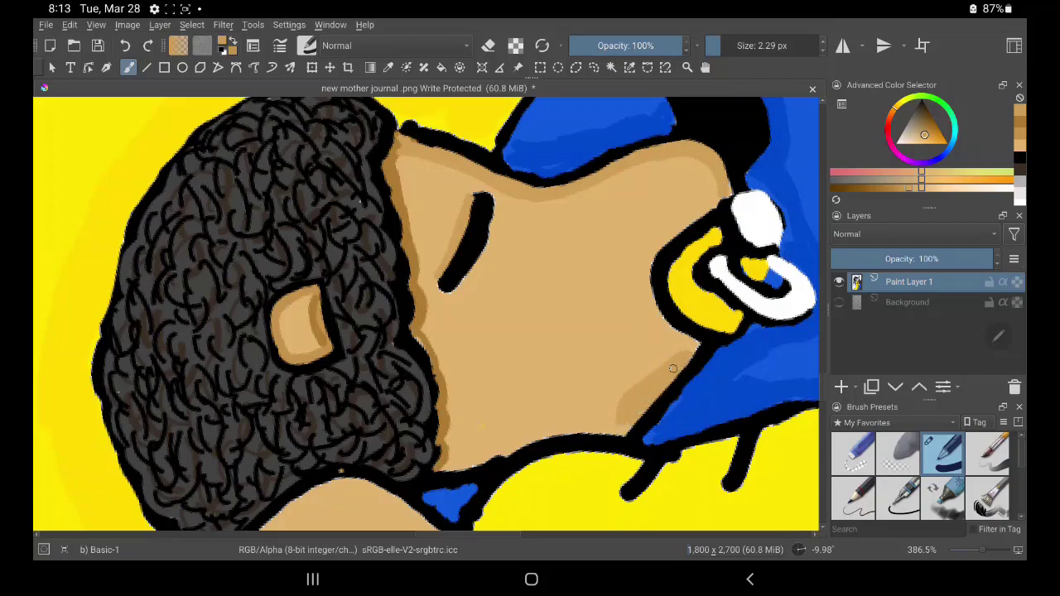
{"action": "left_click_drag", "start_coordinate": [462, 463], "coordinate": [493, 451]}
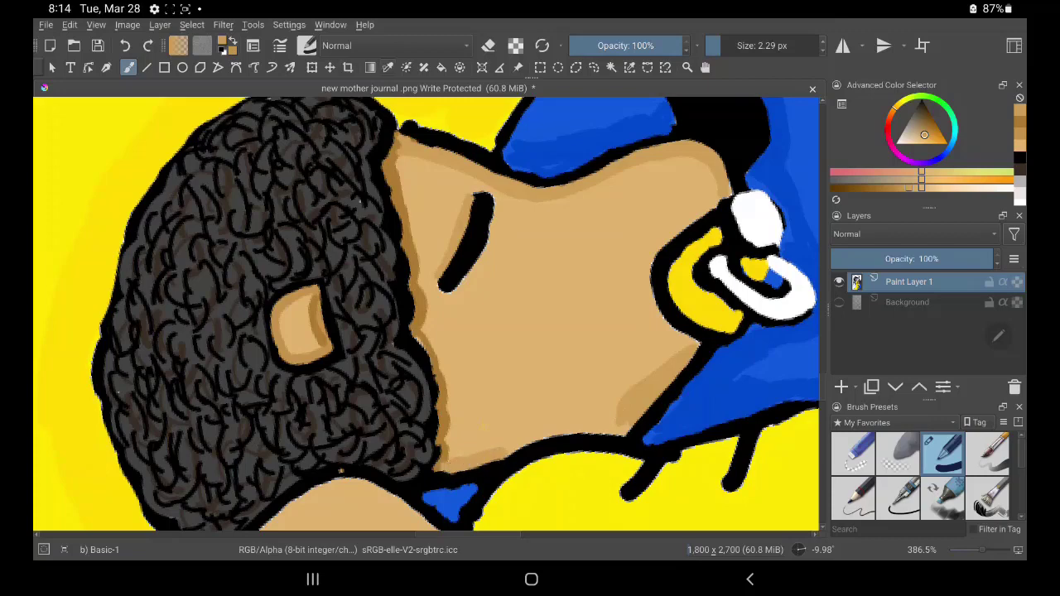
{"action": "left_click", "coordinate": [388, 68]}
{"action": "left_click", "coordinate": [387, 164]}
{"action": "left_click", "coordinate": [129, 67]}
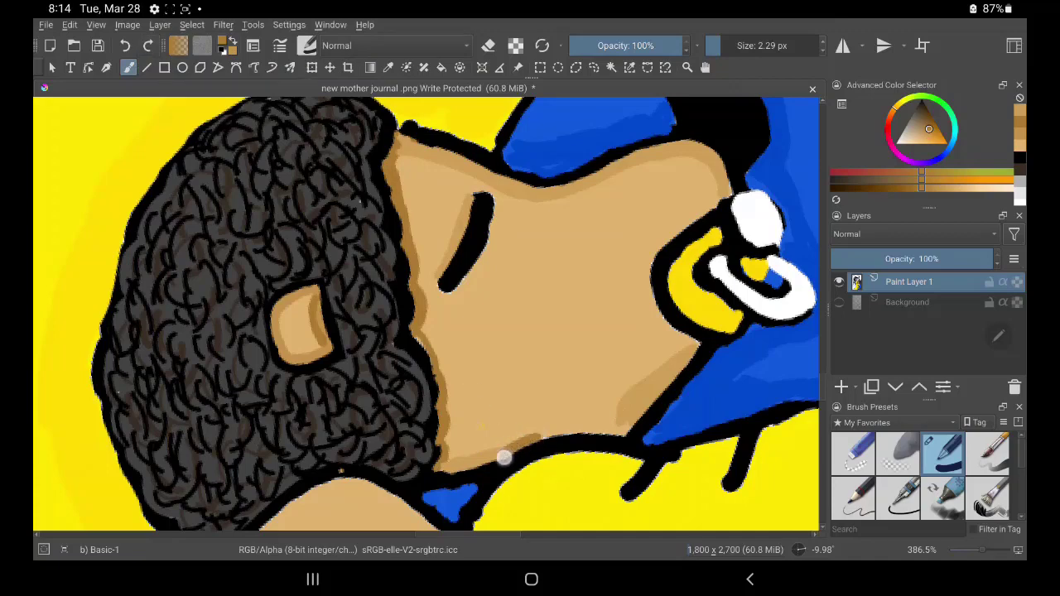
{"action": "left_click_drag", "start_coordinate": [500, 456], "coordinate": [621, 428]}
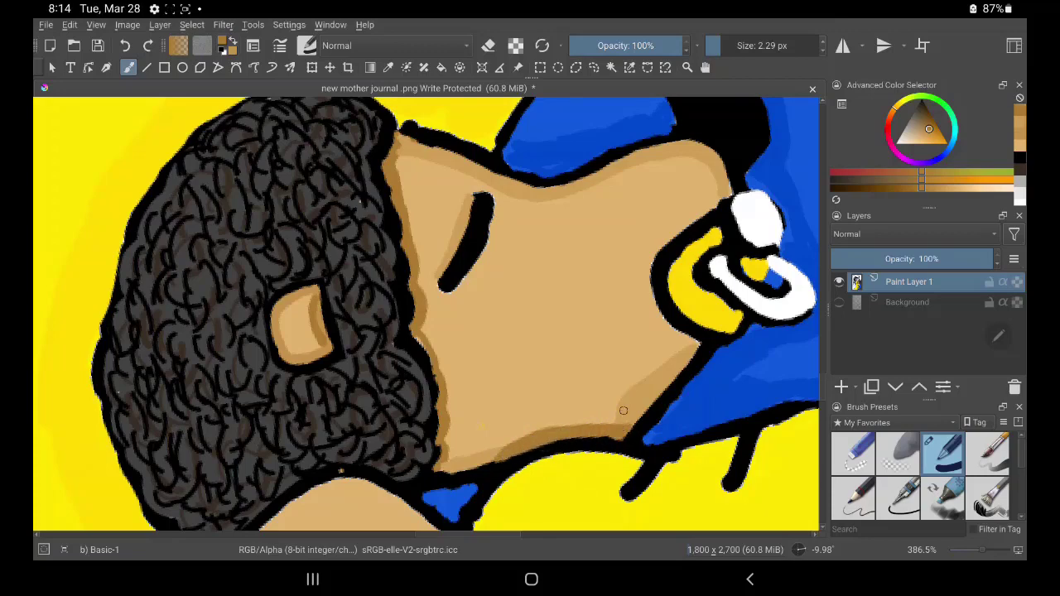
Step: Shade along the nose beside the pacifier and thicken the closed eye line
{"action": "left_click_drag", "start_coordinate": [714, 196], "coordinate": [716, 197]}
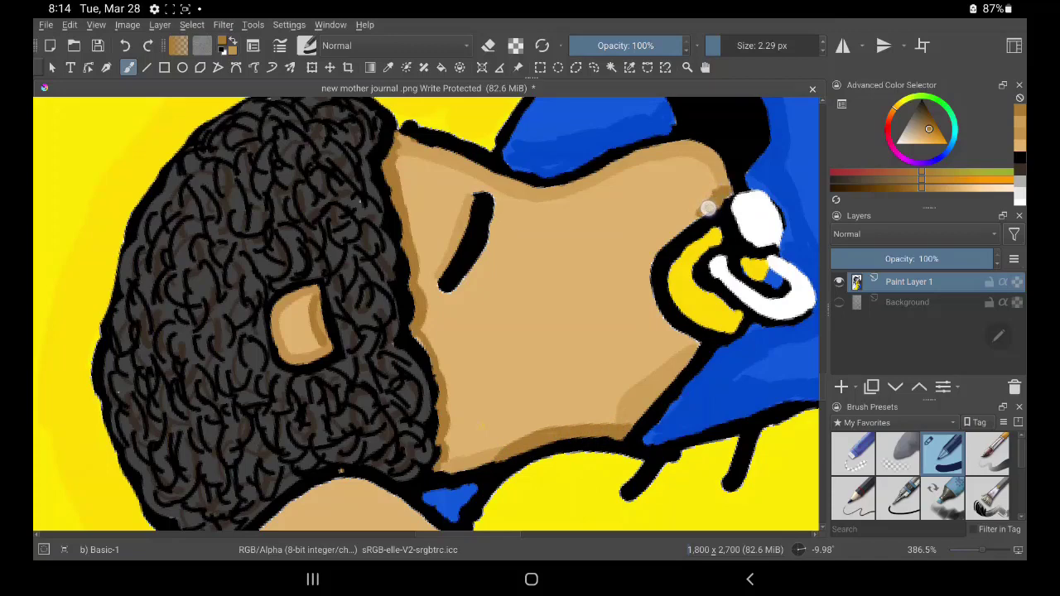
{"action": "mouse_move", "coordinate": [710, 201]}
{"action": "left_mouse_down"}
{"action": "mouse_move", "coordinate": [647, 264]}
{"action": "mouse_move", "coordinate": [651, 241]}
{"action": "mouse_move", "coordinate": [643, 304]}
{"action": "mouse_move", "coordinate": [654, 309]}
{"action": "mouse_move", "coordinate": [646, 270]}
{"action": "mouse_move", "coordinate": [676, 337]}
{"action": "left_mouse_up"}
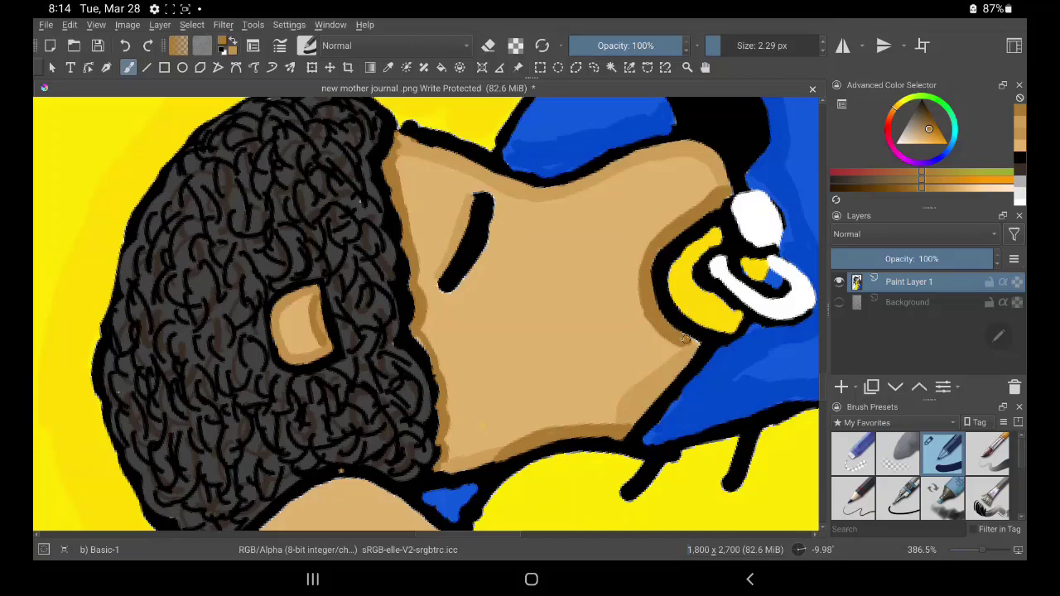
{"action": "left_click_drag", "start_coordinate": [649, 304], "coordinate": [646, 244]}
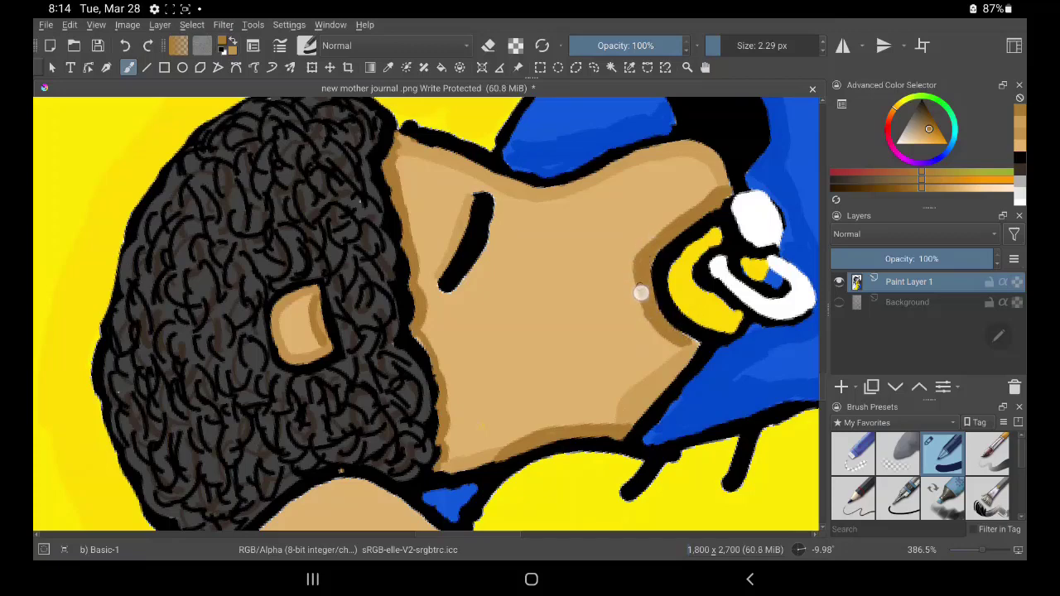
{"action": "mouse_move", "coordinate": [465, 282]}
{"action": "left_mouse_down"}
{"action": "mouse_move", "coordinate": [495, 218]}
{"action": "mouse_move", "coordinate": [484, 255]}
{"action": "left_mouse_up"}
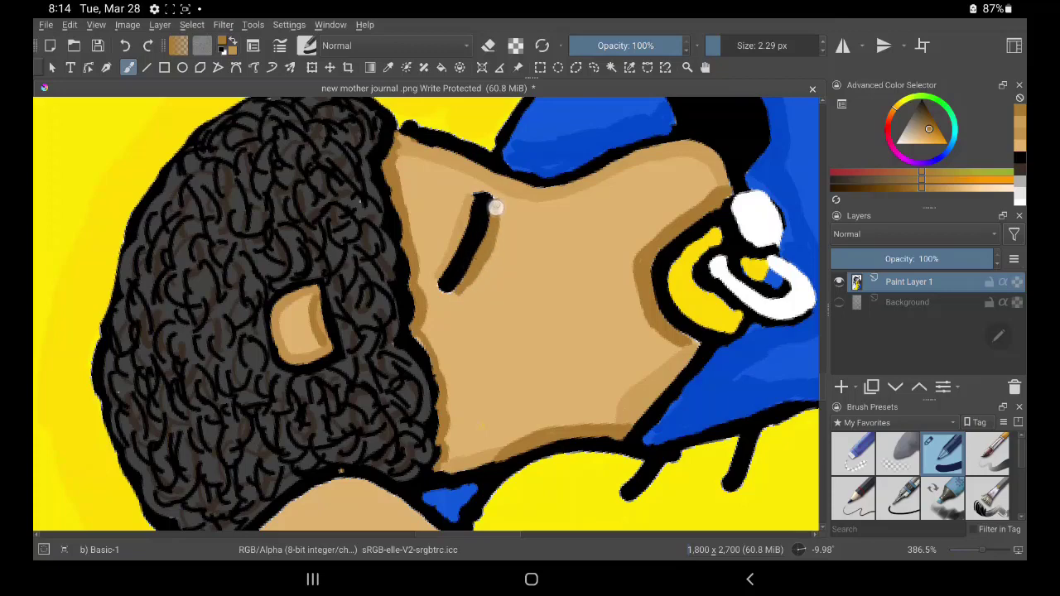
{"action": "mouse_move", "coordinate": [493, 212]}
{"action": "left_mouse_down"}
{"action": "mouse_move", "coordinate": [469, 277]}
{"action": "mouse_move", "coordinate": [450, 293]}
{"action": "left_mouse_up"}
{"action": "left_click_drag", "start_coordinate": [637, 505], "coordinate": [651, 443]}
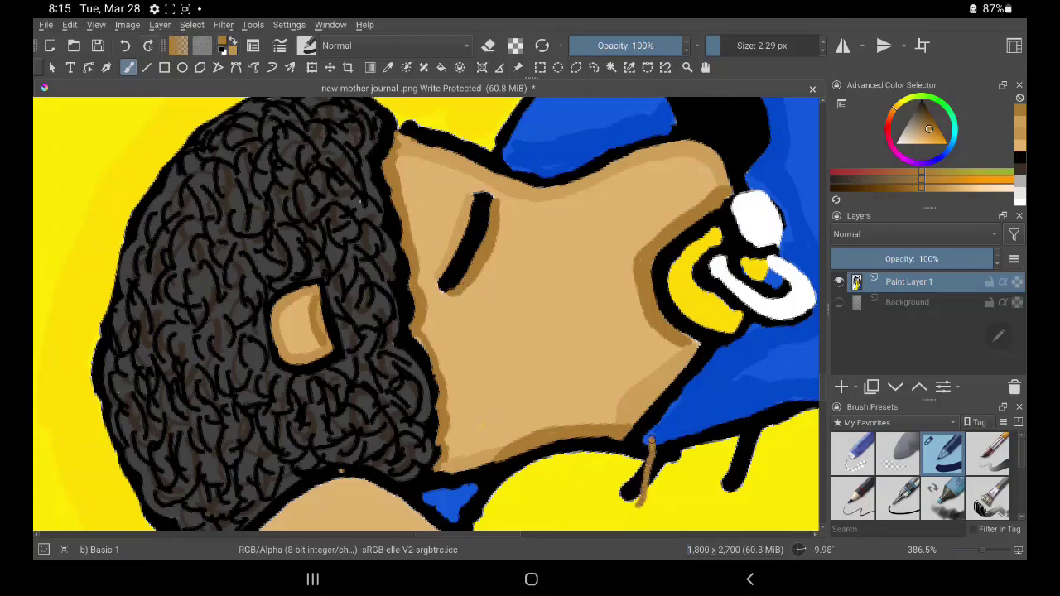
Step: Undo the stray brown stroke near the arm and the trial line drawn down the shirt
{"action": "key", "text": "ctrl+z"}
{"action": "scroll", "coordinate": [497, 281], "scroll_direction": "down", "scroll_amount": 5}
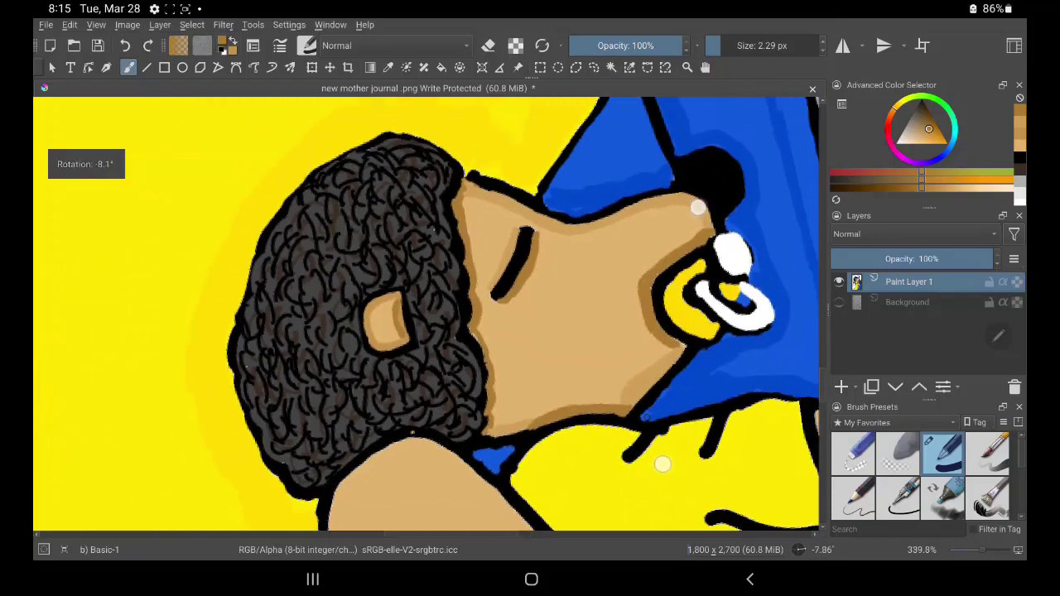
{"action": "scroll", "coordinate": [497, 282], "scroll_direction": "down", "scroll_amount": 1}
{"action": "scroll", "coordinate": [497, 281], "scroll_direction": "down", "scroll_amount": 1}
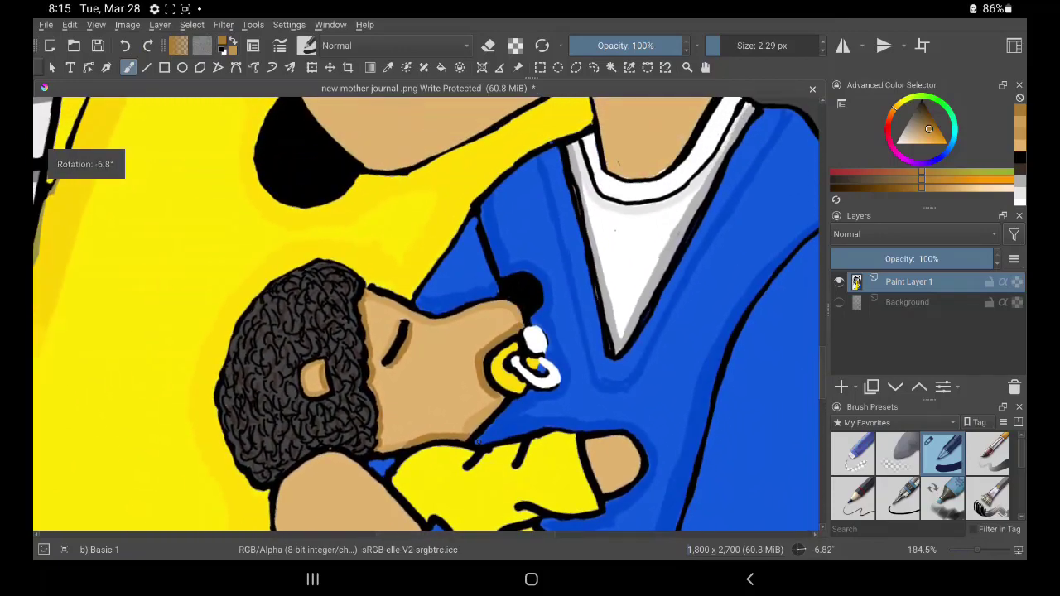
{"action": "left_click_drag", "start_coordinate": [560, 518], "coordinate": [636, 230]}
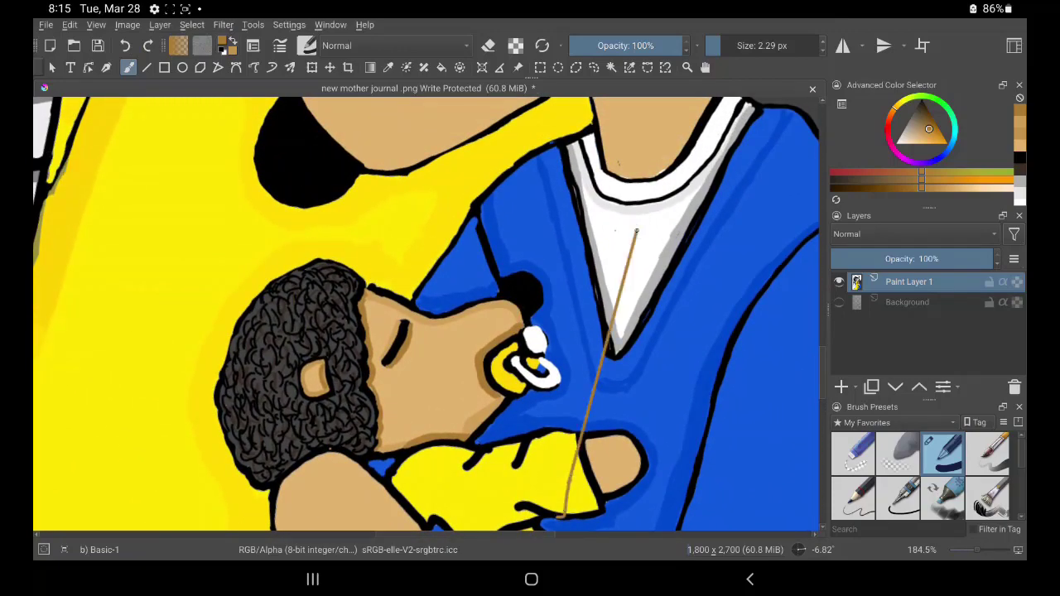
{"action": "key", "text": "ctrl+z"}
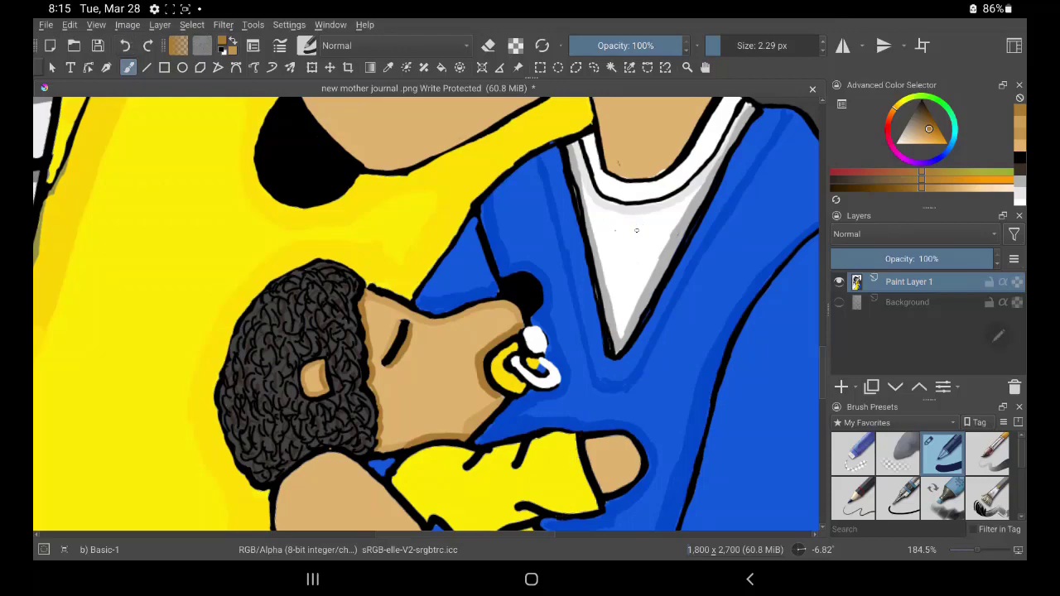
{"action": "scroll", "coordinate": [426, 315], "scroll_direction": "up", "scroll_amount": 1}
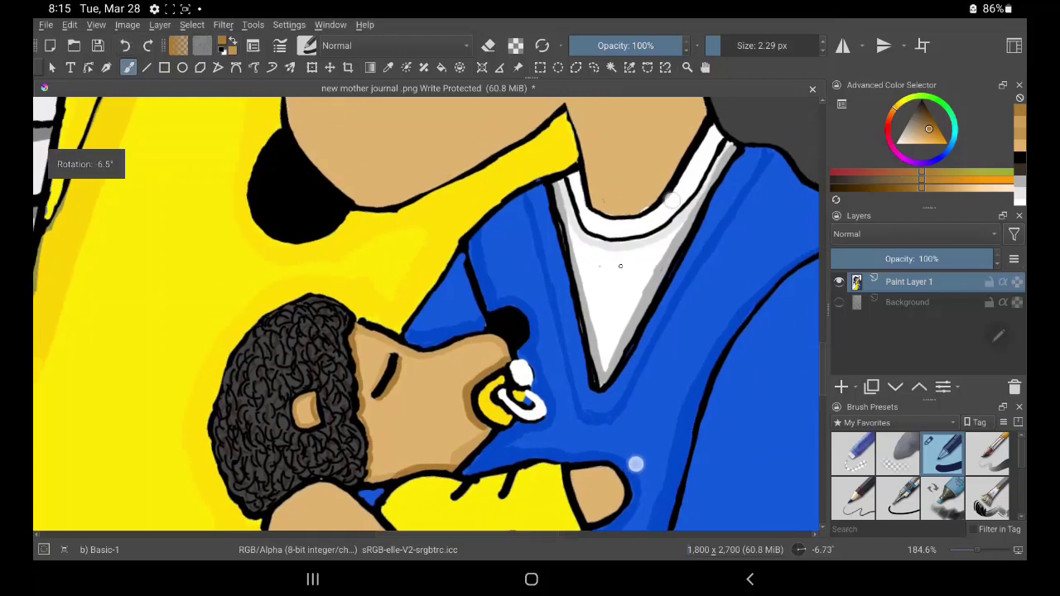
{"action": "scroll", "coordinate": [427, 315], "scroll_direction": "up", "scroll_amount": 1}
{"action": "scroll", "coordinate": [426, 315], "scroll_direction": "up", "scroll_amount": 1}
{"action": "scroll", "coordinate": [426, 314], "scroll_direction": "up", "scroll_amount": 1}
Step: Paint darker skin-brown strokes above the white collar and down the neck's right edge
{"action": "scroll", "coordinate": [571, 412], "scroll_direction": "up", "scroll_amount": 1}
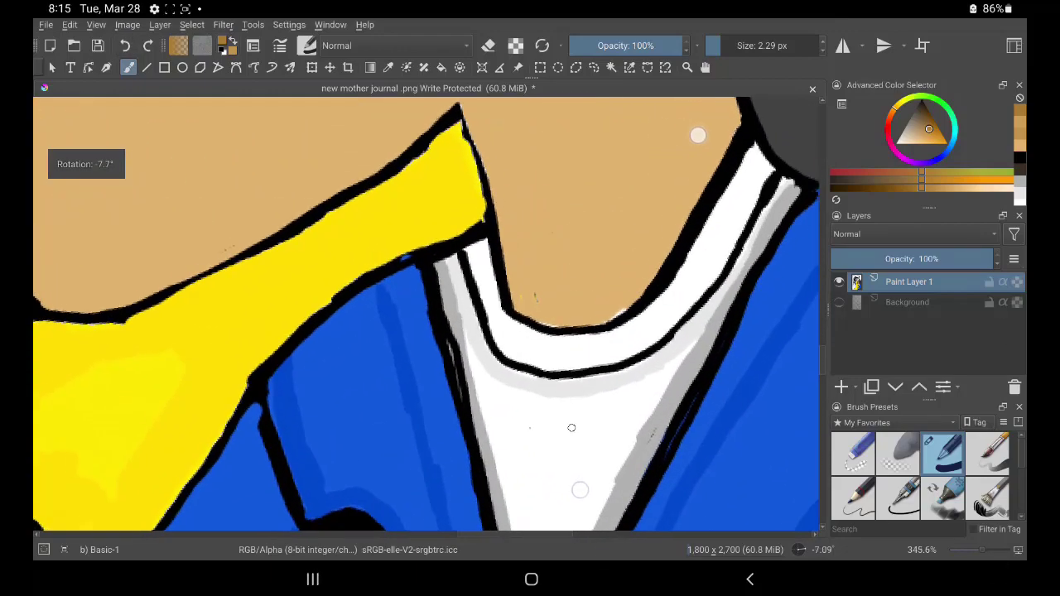
{"action": "scroll", "coordinate": [570, 428], "scroll_direction": "up", "scroll_amount": 1}
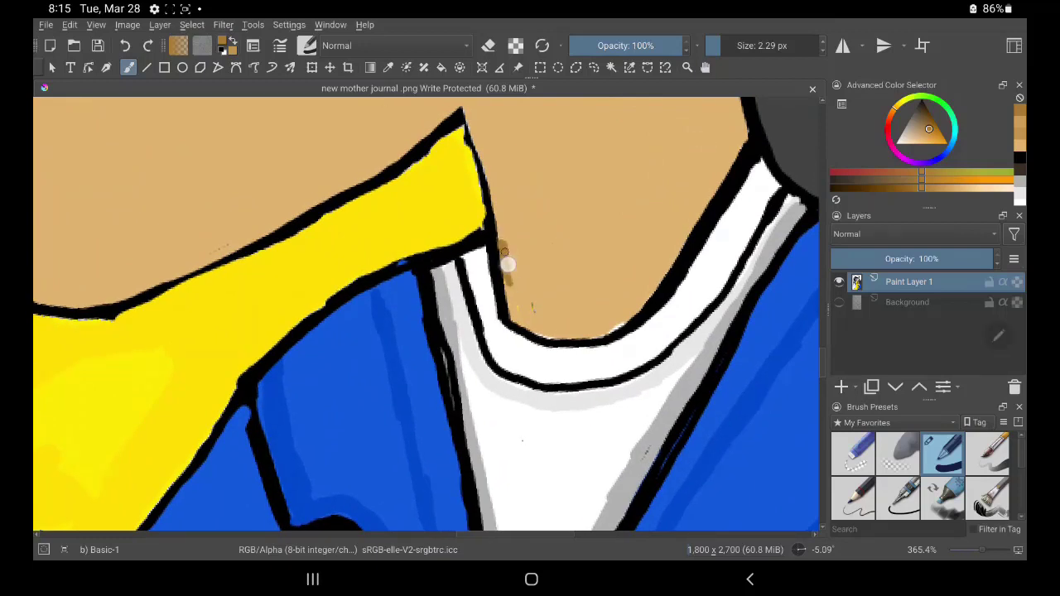
{"action": "left_click_drag", "start_coordinate": [499, 241], "coordinate": [545, 323]}
{"action": "mouse_move", "coordinate": [509, 281]}
{"action": "left_mouse_down"}
{"action": "mouse_move", "coordinate": [511, 301]}
{"action": "mouse_move", "coordinate": [499, 267]}
{"action": "mouse_move", "coordinate": [540, 331]}
{"action": "mouse_move", "coordinate": [516, 315]}
{"action": "mouse_move", "coordinate": [568, 329]}
{"action": "mouse_move", "coordinate": [660, 277]}
{"action": "mouse_move", "coordinate": [604, 324]}
{"action": "mouse_move", "coordinate": [566, 334]}
{"action": "mouse_move", "coordinate": [651, 284]}
{"action": "mouse_move", "coordinate": [588, 334]}
{"action": "left_mouse_up"}
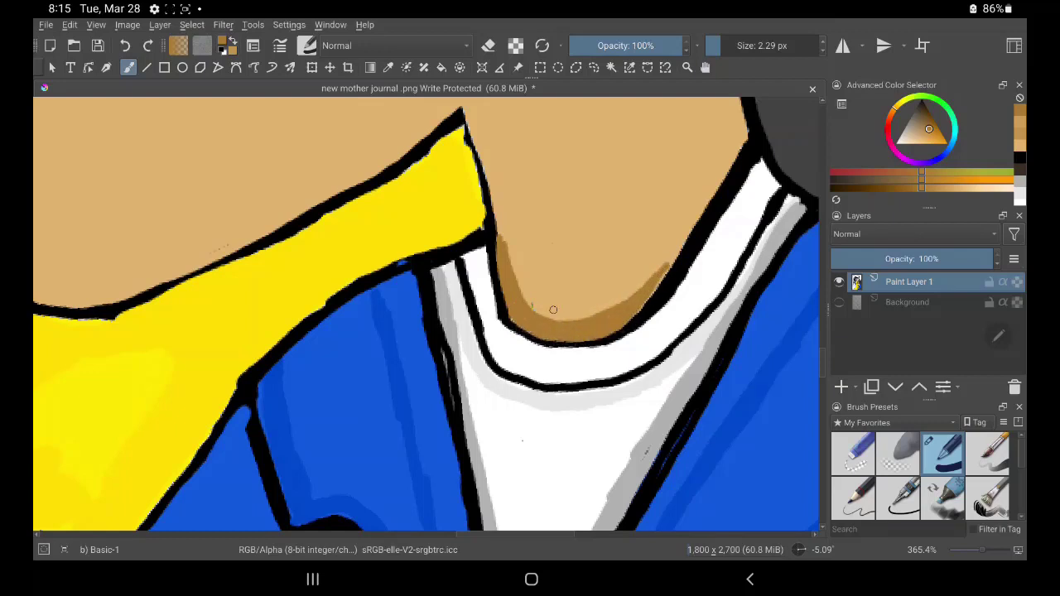
{"action": "mouse_move", "coordinate": [733, 152]}
{"action": "left_mouse_down"}
{"action": "mouse_move", "coordinate": [743, 135]}
{"action": "mouse_move", "coordinate": [632, 302]}
{"action": "mouse_move", "coordinate": [751, 133]}
{"action": "mouse_move", "coordinate": [632, 310]}
{"action": "mouse_move", "coordinate": [736, 154]}
{"action": "left_mouse_up"}
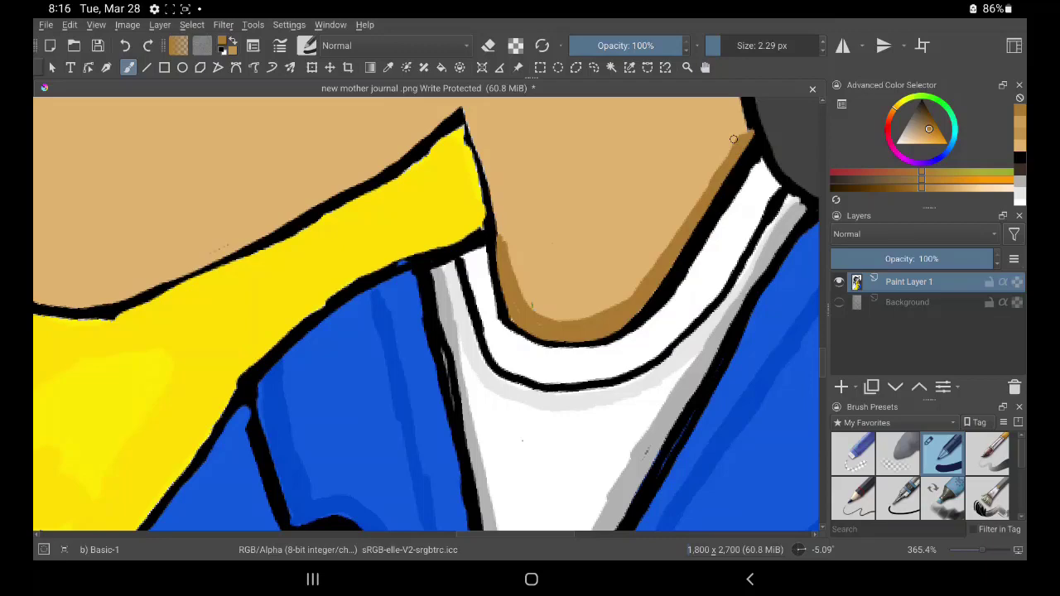
{"action": "scroll", "coordinate": [427, 314], "scroll_direction": "down", "scroll_amount": 5}
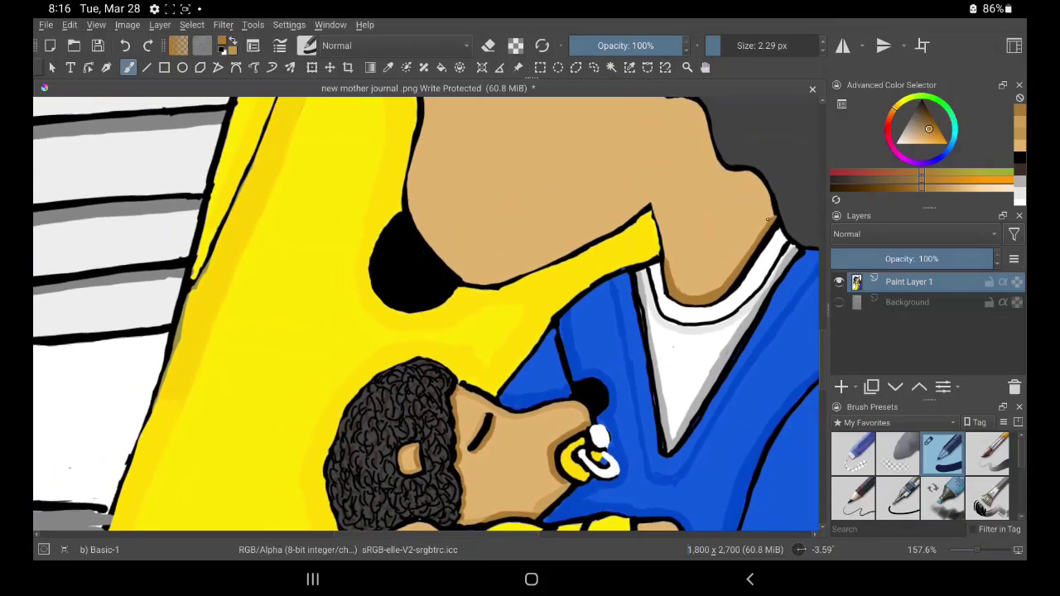
{"action": "scroll", "coordinate": [427, 315], "scroll_direction": "down", "scroll_amount": 3}
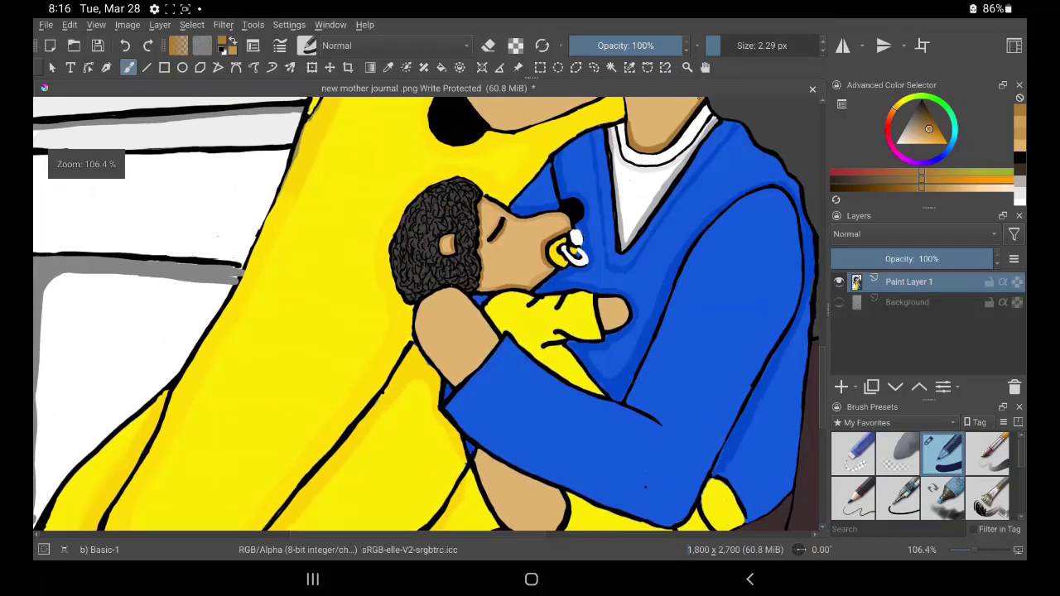
{"action": "scroll", "coordinate": [580, 373], "scroll_direction": "down", "scroll_amount": 2}
{"action": "scroll", "coordinate": [580, 373], "scroll_direction": "down", "scroll_amount": 2}
{"action": "scroll", "coordinate": [580, 348], "scroll_direction": "down", "scroll_amount": 2}
{"action": "scroll", "coordinate": [596, 317], "scroll_direction": "down", "scroll_amount": 1}
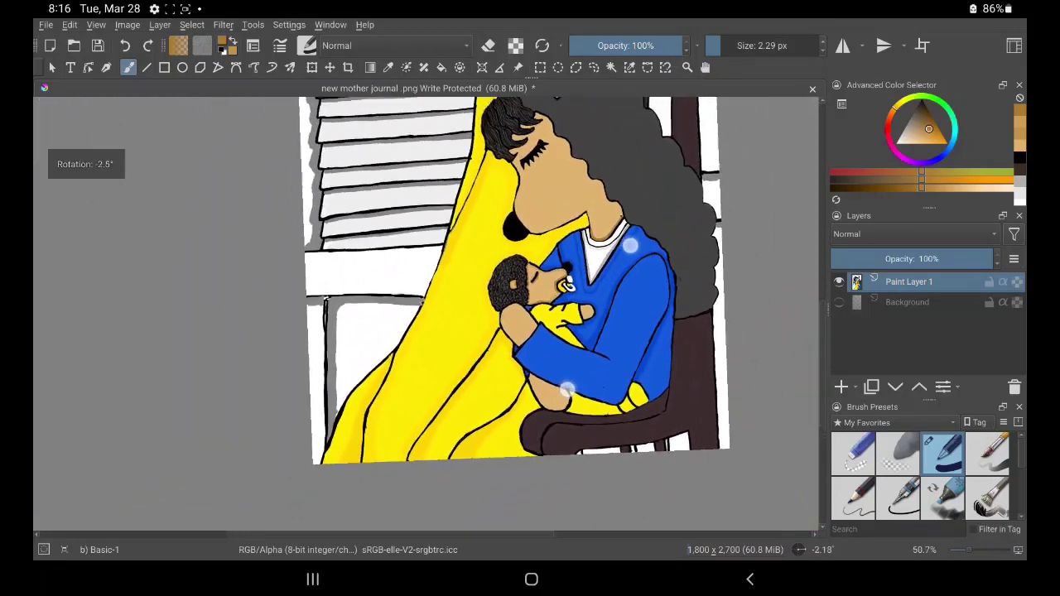
{"action": "scroll", "coordinate": [598, 318], "scroll_direction": "down", "scroll_amount": 1}
{"action": "scroll", "coordinate": [598, 317], "scroll_direction": "down", "scroll_amount": 1}
{"action": "scroll", "coordinate": [598, 317], "scroll_direction": "down", "scroll_amount": 1}
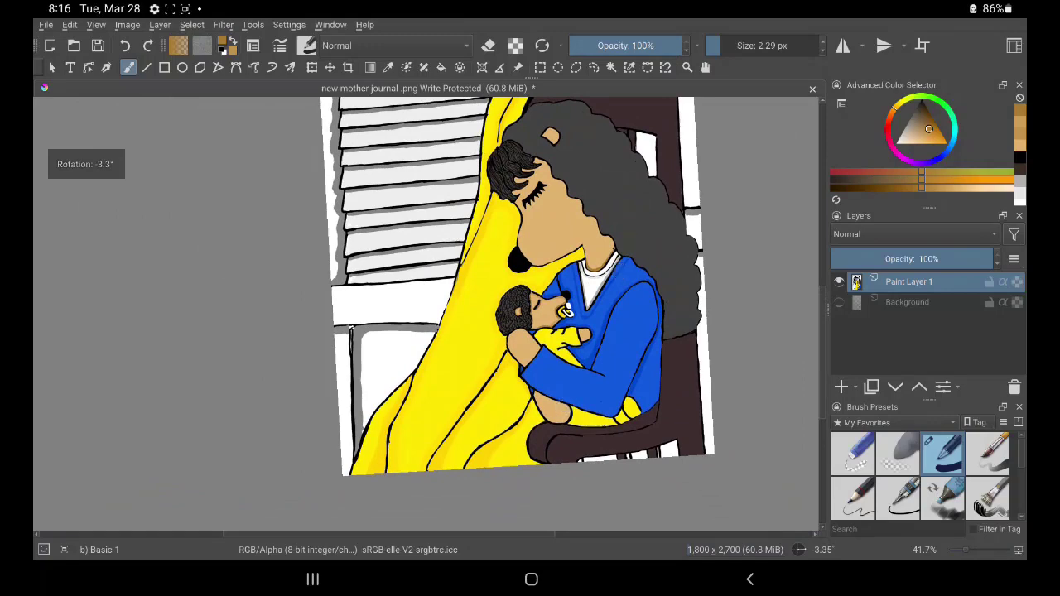
{"action": "scroll", "coordinate": [578, 185], "scroll_direction": "down", "scroll_amount": 1}
{"action": "scroll", "coordinate": [571, 188], "scroll_direction": "down", "scroll_amount": 1}
{"action": "scroll", "coordinate": [565, 192], "scroll_direction": "down", "scroll_amount": 1}
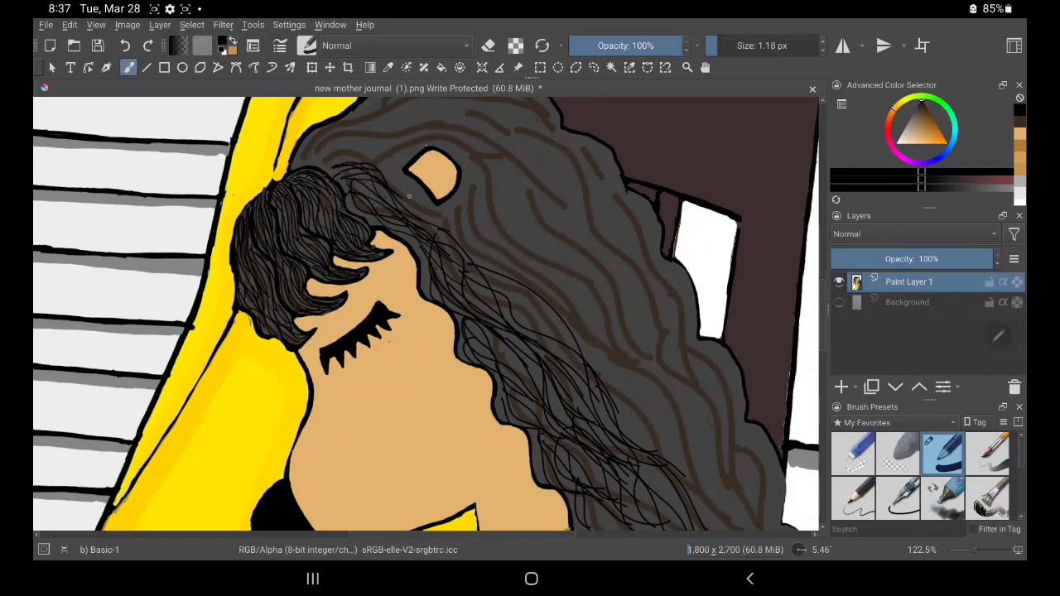
Step: Scribble thin black strands below the ear and down the hair's lower right
{"action": "mouse_move", "coordinate": [331, 159]}
{"action": "left_mouse_down"}
{"action": "mouse_move", "coordinate": [419, 207]}
{"action": "mouse_move", "coordinate": [437, 184]}
{"action": "mouse_move", "coordinate": [588, 331]}
{"action": "left_mouse_up"}
{"action": "left_click_drag", "start_coordinate": [474, 220], "coordinate": [552, 337]}
{"action": "left_click_drag", "start_coordinate": [503, 273], "coordinate": [563, 352]}
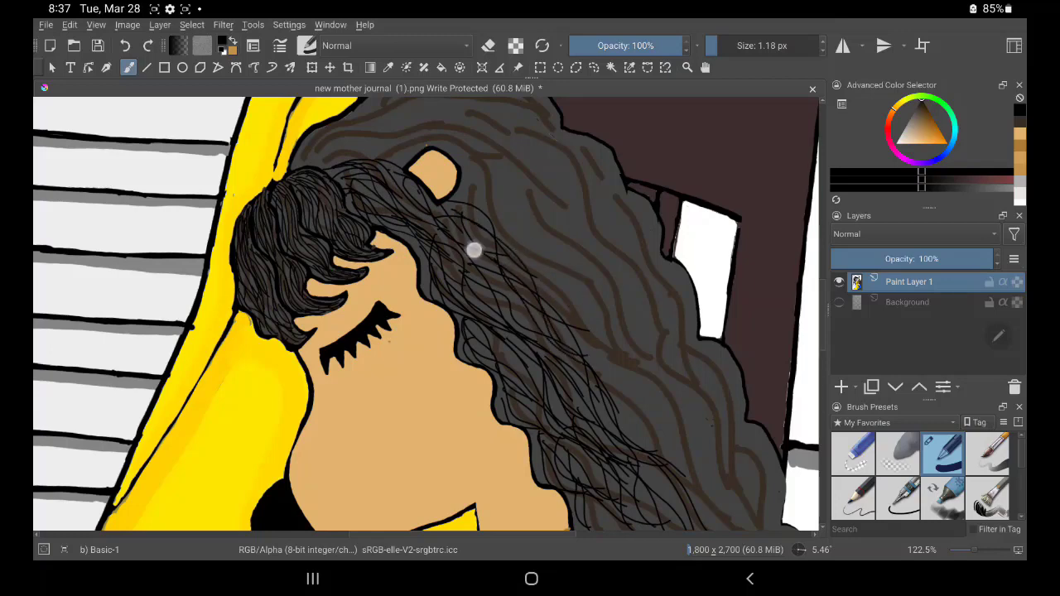
{"action": "mouse_move", "coordinate": [473, 246]}
{"action": "left_mouse_down"}
{"action": "mouse_move", "coordinate": [567, 354]}
{"action": "mouse_move", "coordinate": [476, 283]}
{"action": "left_mouse_up"}
{"action": "left_click_drag", "start_coordinate": [482, 197], "coordinate": [576, 286]}
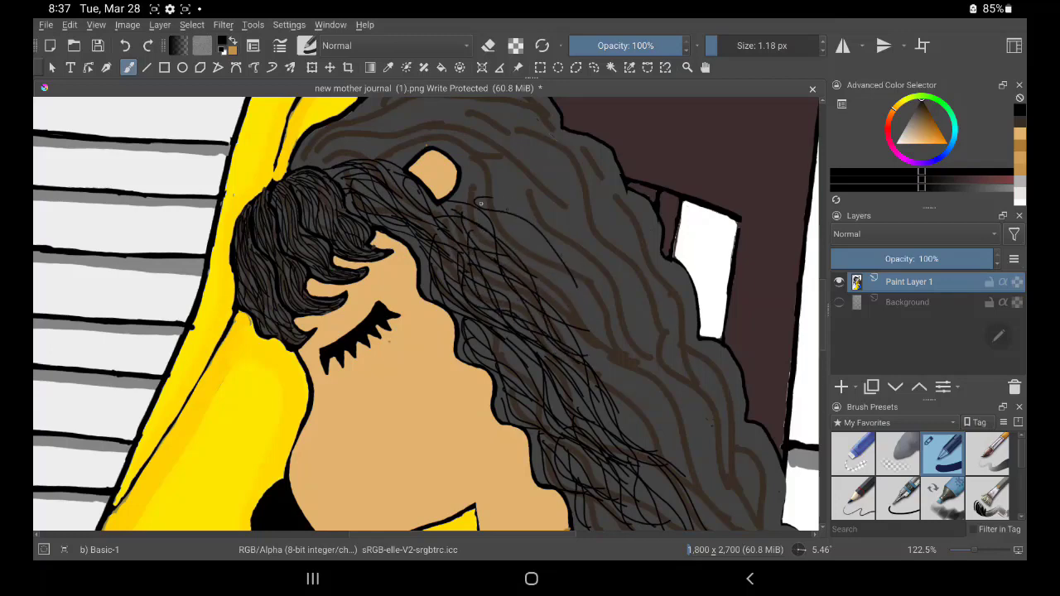
{"action": "mouse_move", "coordinate": [456, 182]}
{"action": "left_mouse_down"}
{"action": "mouse_move", "coordinate": [516, 243]}
{"action": "mouse_move", "coordinate": [600, 365]}
{"action": "left_mouse_up"}
{"action": "mouse_move", "coordinate": [509, 220]}
{"action": "left_mouse_down"}
{"action": "mouse_move", "coordinate": [658, 391]}
{"action": "mouse_move", "coordinate": [570, 273]}
{"action": "left_mouse_up"}
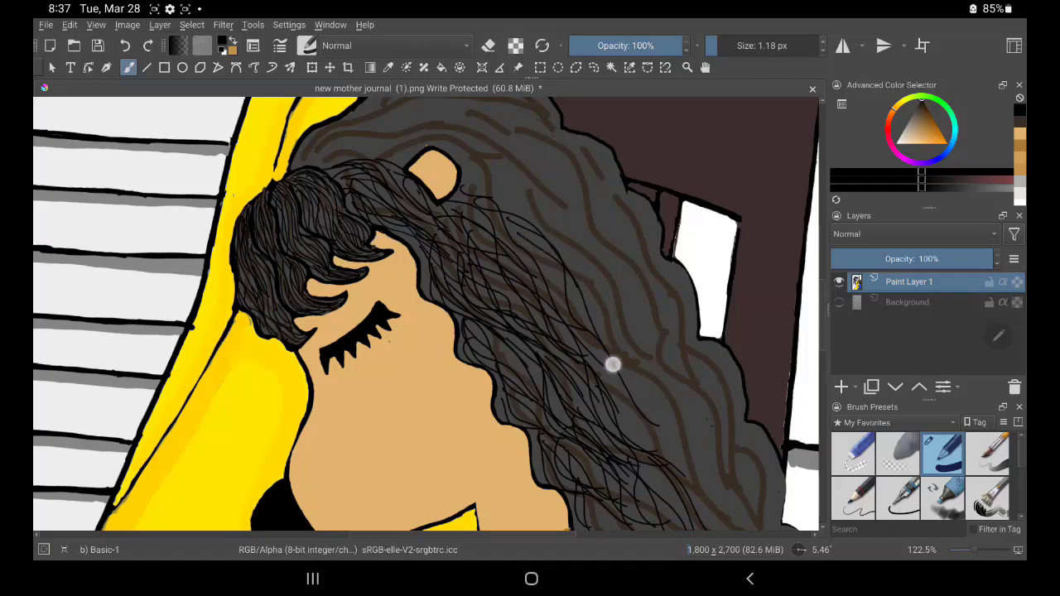
{"action": "left_click_drag", "start_coordinate": [613, 356], "coordinate": [691, 461]}
{"action": "left_click_drag", "start_coordinate": [588, 333], "coordinate": [691, 496]}
{"action": "left_click_drag", "start_coordinate": [616, 348], "coordinate": [679, 489]}
{"action": "left_click_drag", "start_coordinate": [626, 416], "coordinate": [675, 497]}
{"action": "mouse_move", "coordinate": [555, 252]}
{"action": "left_mouse_down"}
{"action": "mouse_move", "coordinate": [679, 476]}
{"action": "mouse_move", "coordinate": [618, 348]}
{"action": "left_mouse_up"}
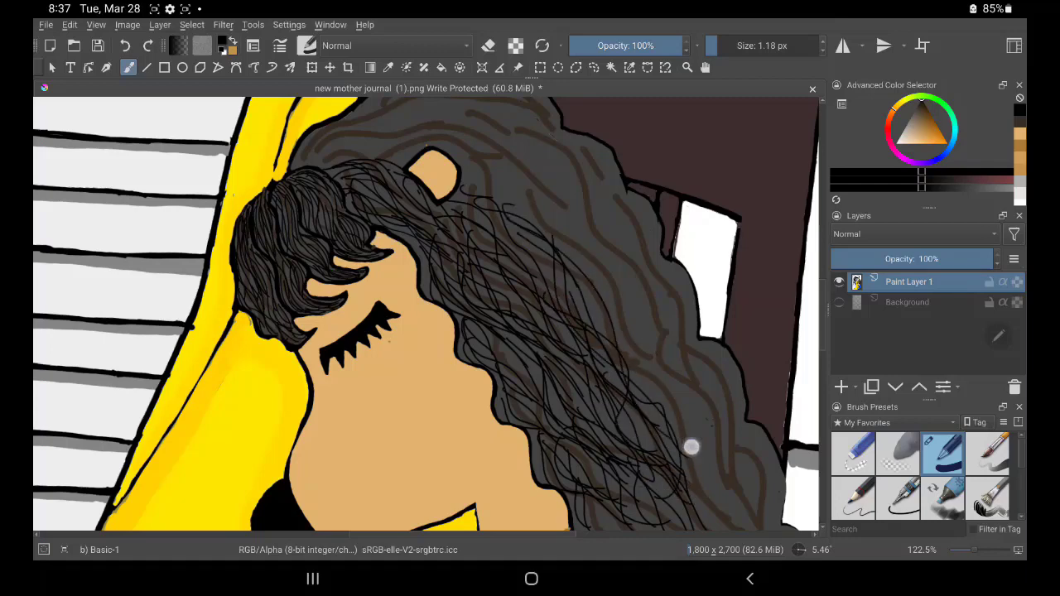
{"action": "left_click_drag", "start_coordinate": [507, 223], "coordinate": [563, 261]}
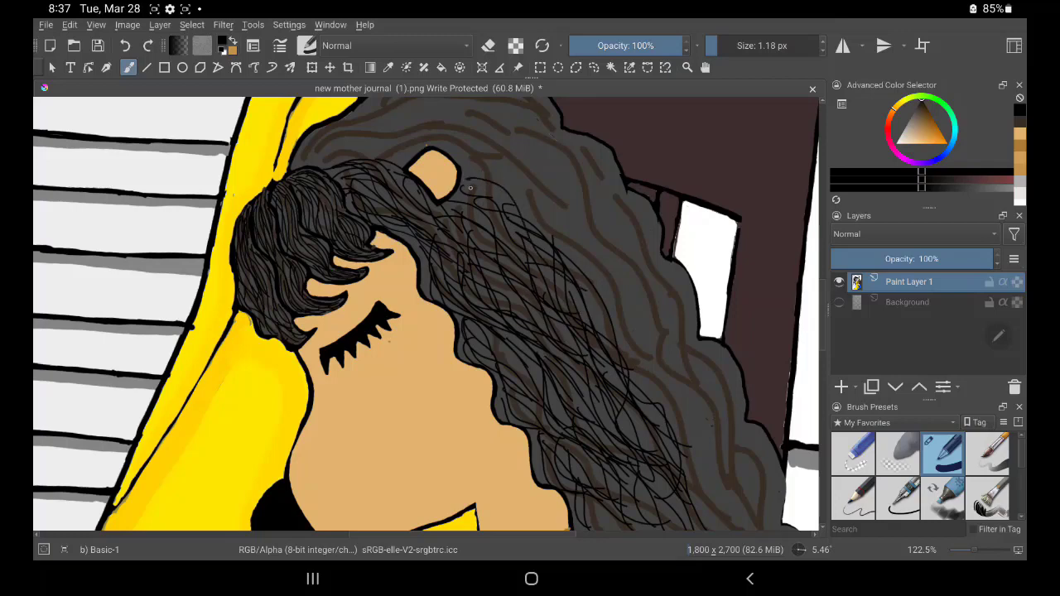
Step: Add black strands across the top of the hair above the ear
{"action": "mouse_move", "coordinate": [333, 161]}
{"action": "left_mouse_down"}
{"action": "mouse_move", "coordinate": [389, 139]}
{"action": "mouse_move", "coordinate": [479, 146]}
{"action": "left_mouse_up"}
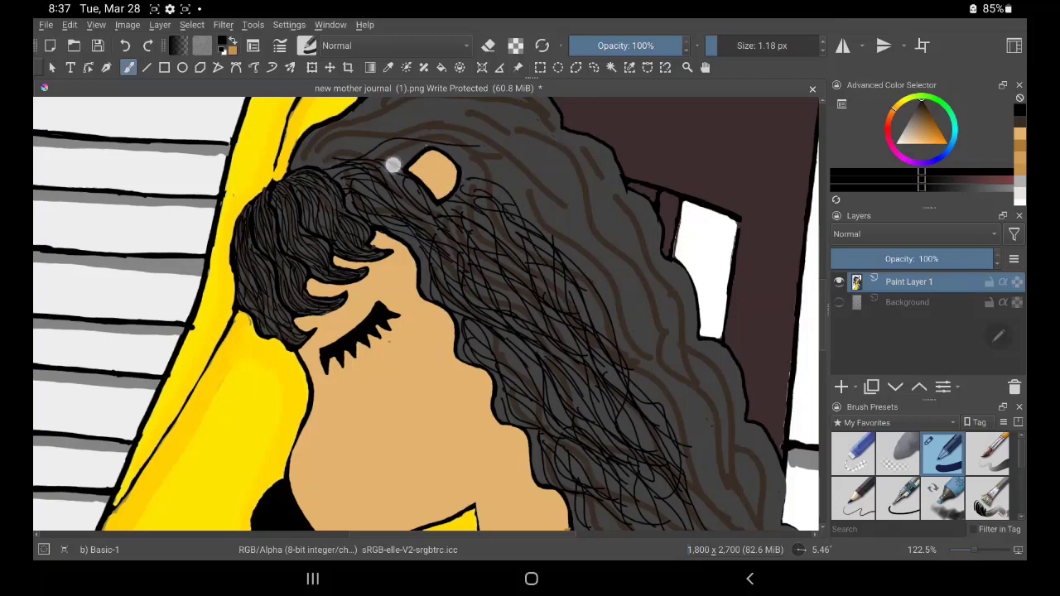
{"action": "mouse_move", "coordinate": [381, 170]}
{"action": "left_mouse_down"}
{"action": "mouse_move", "coordinate": [452, 148]}
{"action": "mouse_move", "coordinate": [427, 146]}
{"action": "mouse_move", "coordinate": [456, 132]}
{"action": "left_mouse_up"}
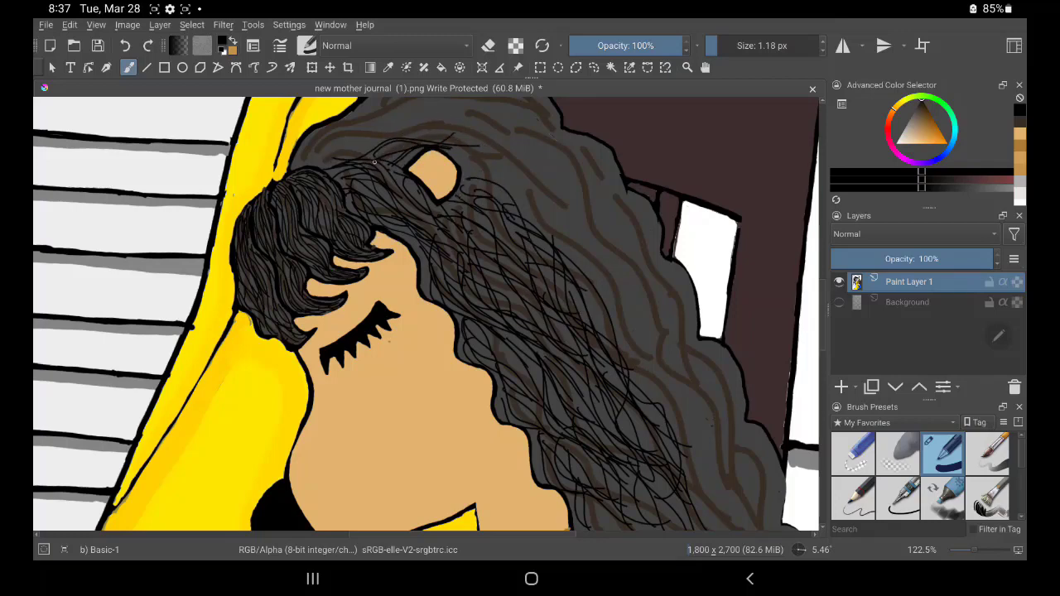
{"action": "mouse_move", "coordinate": [344, 164]}
{"action": "left_mouse_down"}
{"action": "mouse_move", "coordinate": [453, 113]}
{"action": "mouse_move", "coordinate": [388, 132]}
{"action": "left_mouse_up"}
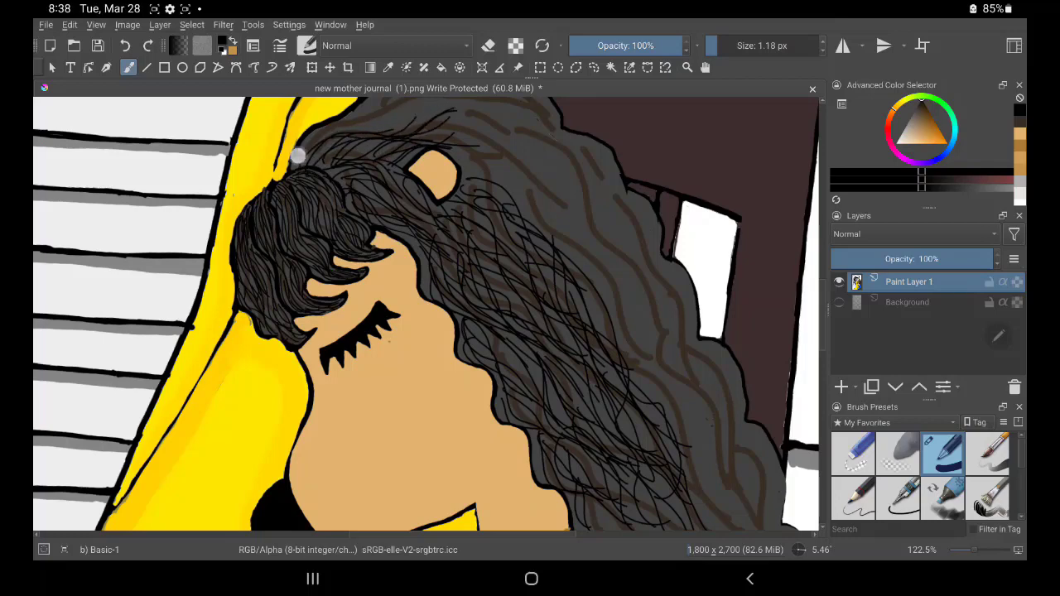
{"action": "left_click_drag", "start_coordinate": [298, 162], "coordinate": [426, 104]}
{"action": "left_click_drag", "start_coordinate": [342, 133], "coordinate": [419, 110]}
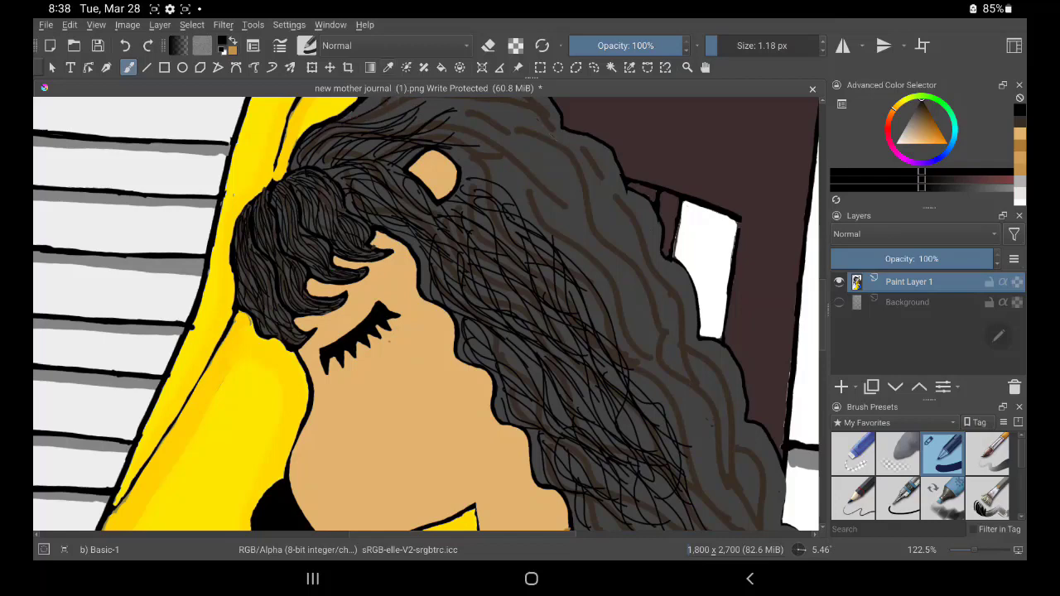
{"action": "left_click_drag", "start_coordinate": [549, 160], "coordinate": [377, 252]}
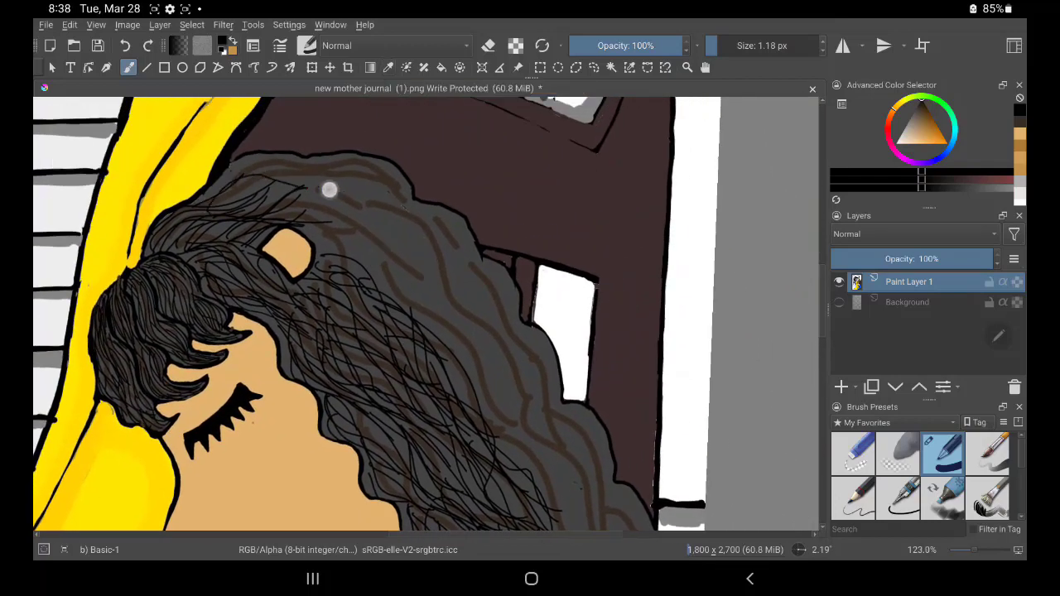
{"action": "left_click_drag", "start_coordinate": [329, 190], "coordinate": [396, 198]}
{"action": "left_click_drag", "start_coordinate": [204, 202], "coordinate": [281, 166]}
{"action": "left_click_drag", "start_coordinate": [286, 165], "coordinate": [405, 207]}
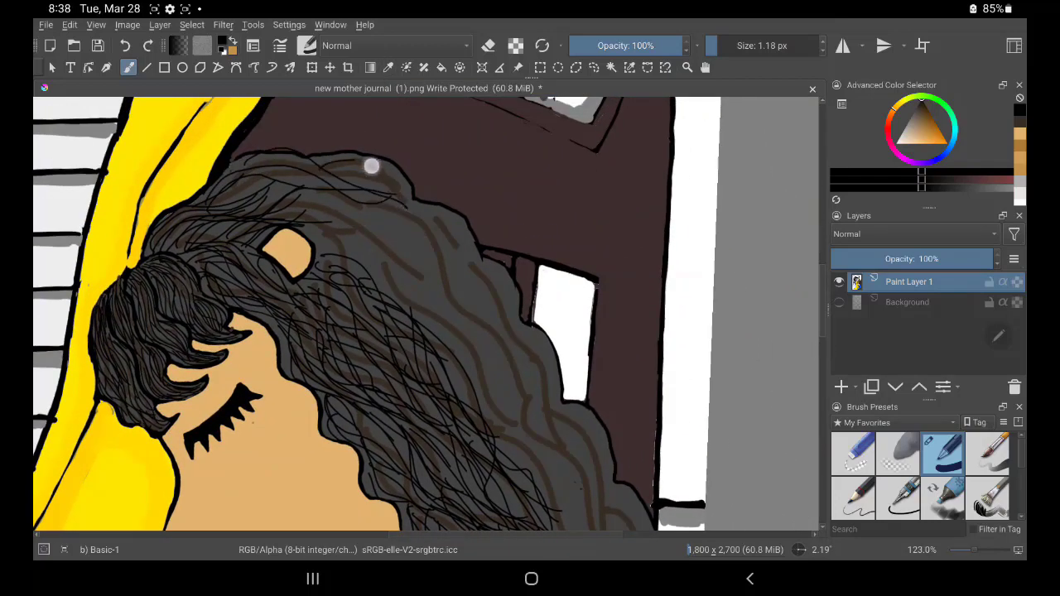
Step: Fill the hair's upper-right and right side with dense curly strands
{"action": "left_click_drag", "start_coordinate": [364, 162], "coordinate": [444, 249]}
{"action": "left_click_drag", "start_coordinate": [407, 180], "coordinate": [473, 264]}
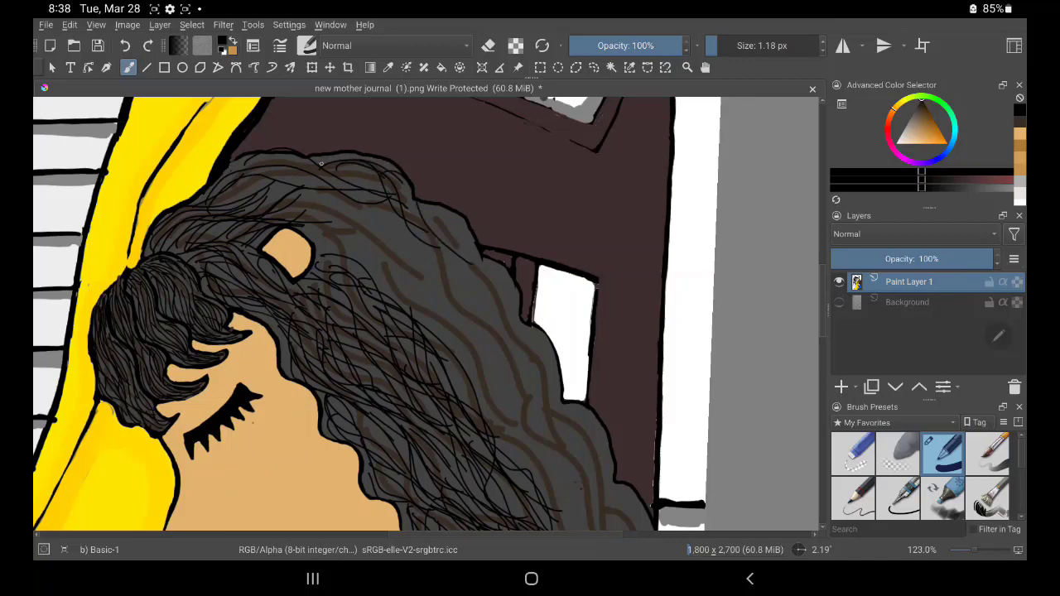
{"action": "left_click_drag", "start_coordinate": [356, 203], "coordinate": [435, 290]}
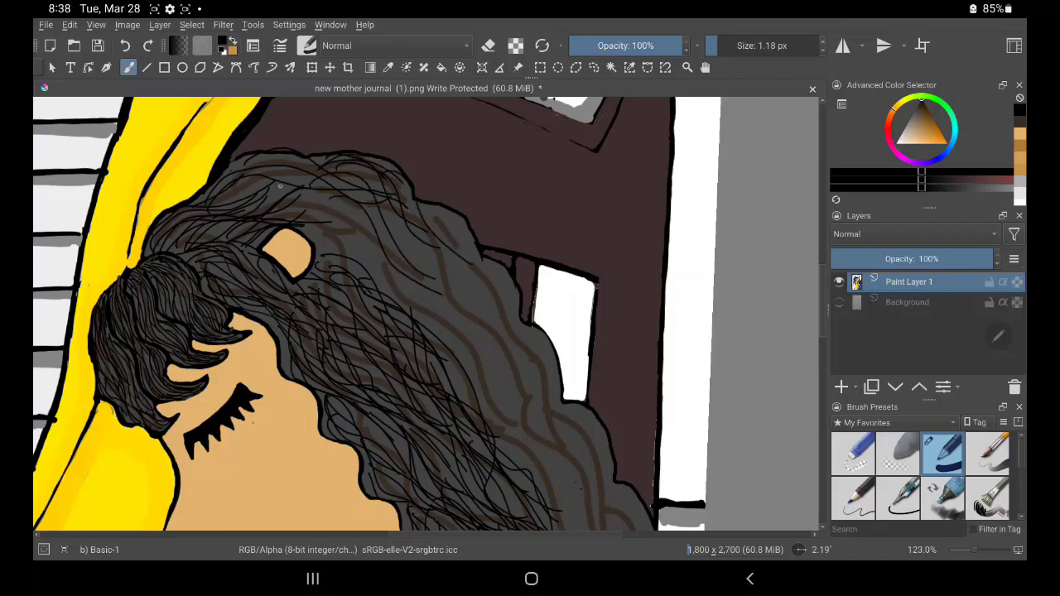
{"action": "mouse_move", "coordinate": [285, 187]}
{"action": "left_mouse_down"}
{"action": "mouse_move", "coordinate": [219, 200]}
{"action": "mouse_move", "coordinate": [308, 214]}
{"action": "mouse_move", "coordinate": [377, 269]}
{"action": "left_mouse_up"}
{"action": "left_click_drag", "start_coordinate": [336, 217], "coordinate": [397, 280]}
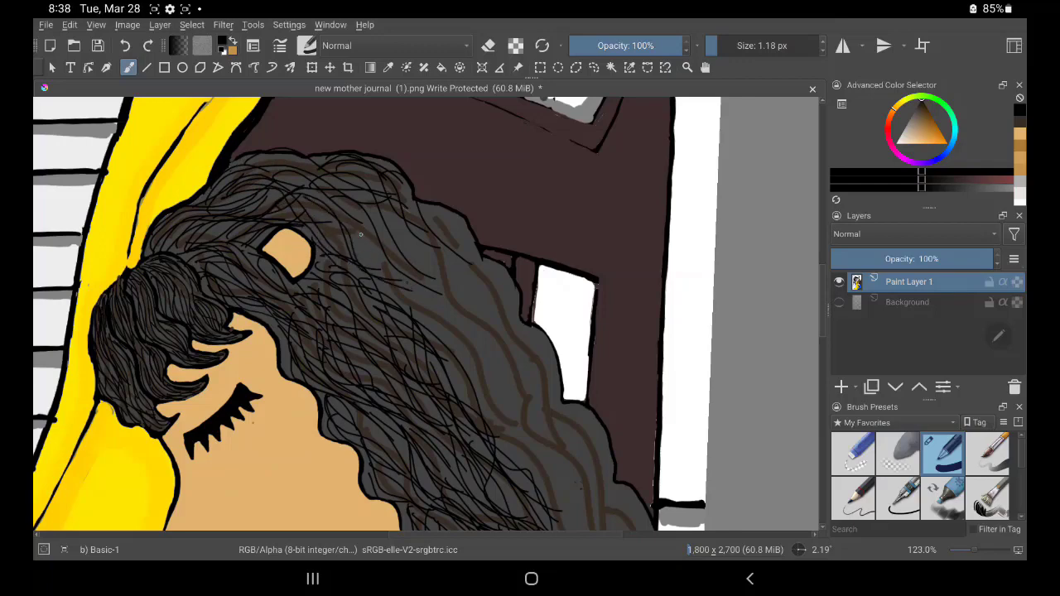
{"action": "left_click_drag", "start_coordinate": [349, 248], "coordinate": [410, 290]}
{"action": "left_click_drag", "start_coordinate": [389, 269], "coordinate": [438, 316]}
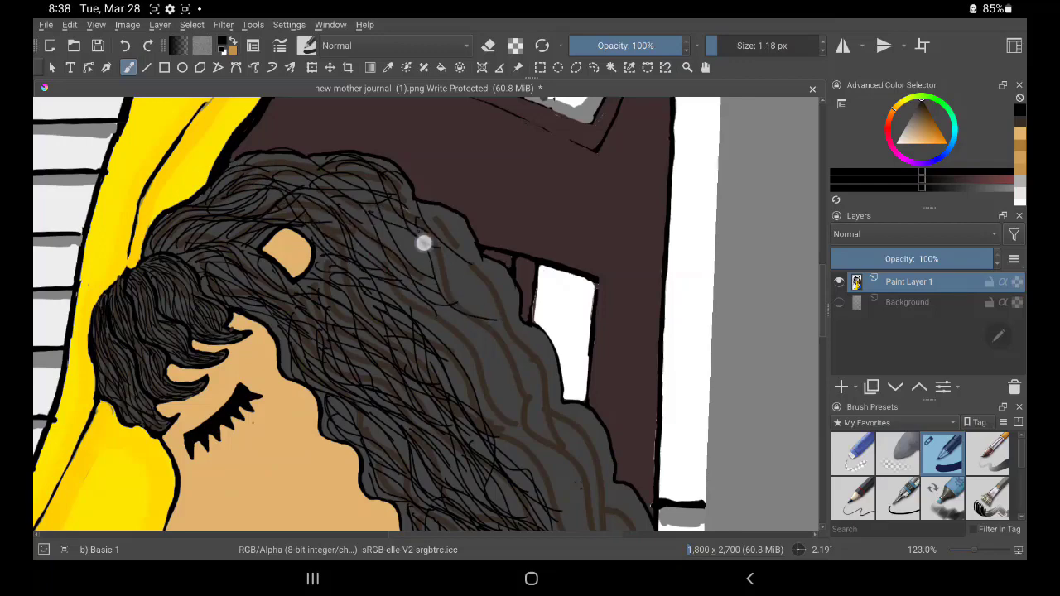
{"action": "left_click_drag", "start_coordinate": [423, 241], "coordinate": [447, 291]}
{"action": "mouse_move", "coordinate": [371, 224]}
{"action": "left_mouse_down"}
{"action": "mouse_move", "coordinate": [419, 272]}
{"action": "mouse_move", "coordinate": [452, 281]}
{"action": "left_mouse_up"}
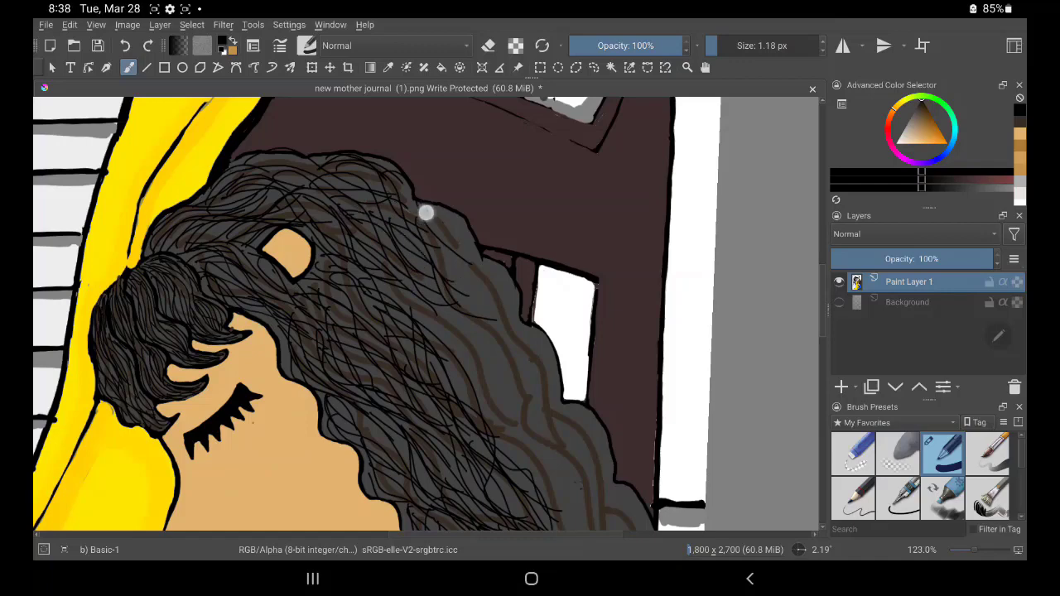
{"action": "left_click_drag", "start_coordinate": [427, 211], "coordinate": [507, 341]}
{"action": "left_click_drag", "start_coordinate": [421, 207], "coordinate": [501, 318]}
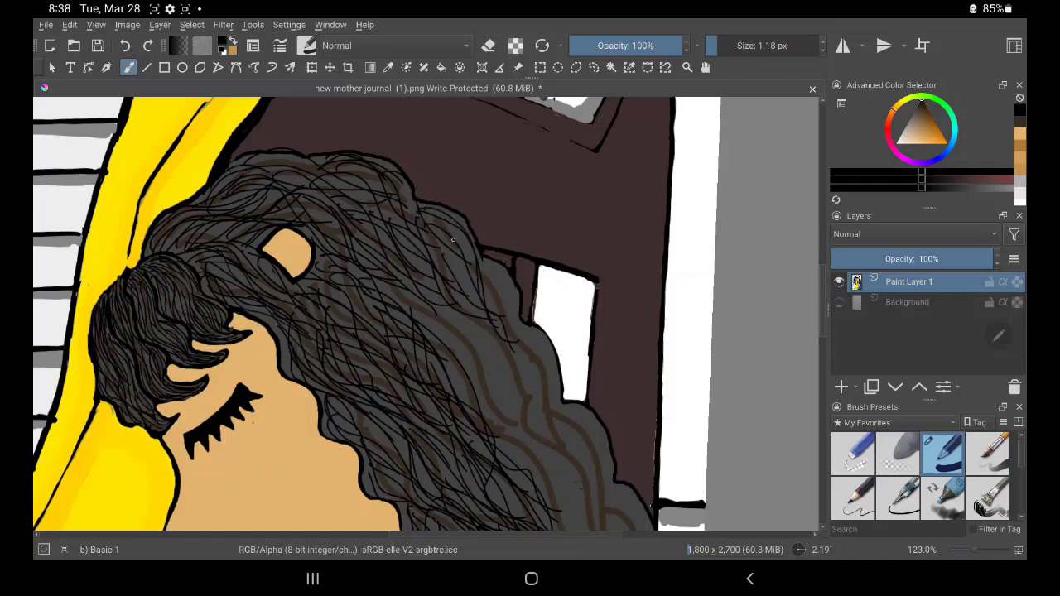
{"action": "left_click_drag", "start_coordinate": [454, 253], "coordinate": [507, 346]}
Step: Add curls along the hair edge by the window and into the middle hair
{"action": "left_click_drag", "start_coordinate": [502, 285], "coordinate": [546, 381]}
{"action": "left_click_drag", "start_coordinate": [505, 316], "coordinate": [543, 377]}
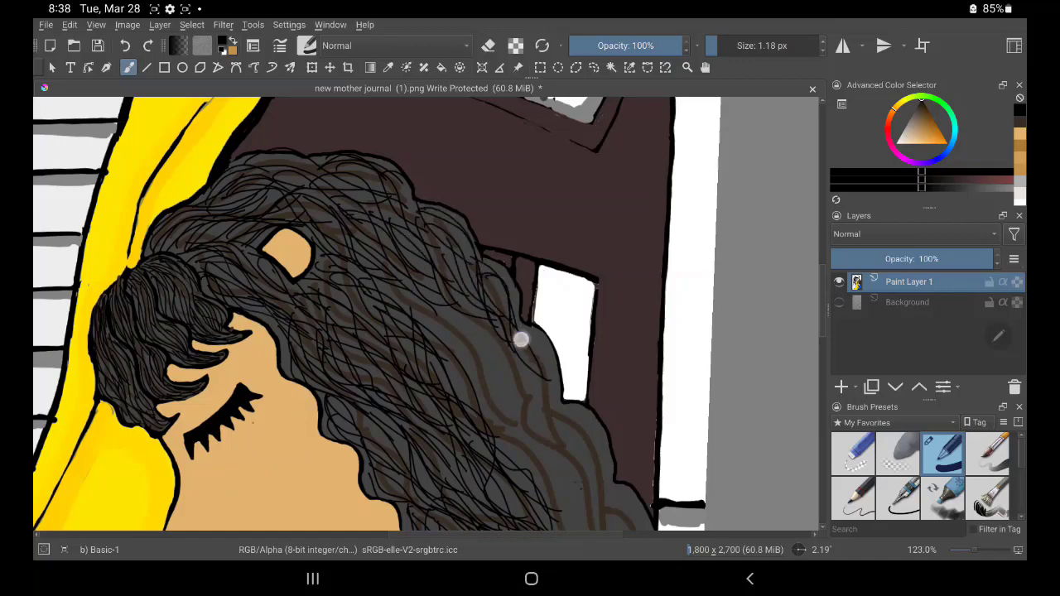
{"action": "mouse_move", "coordinate": [489, 285]}
{"action": "left_mouse_down"}
{"action": "mouse_move", "coordinate": [543, 347]}
{"action": "mouse_move", "coordinate": [518, 307]}
{"action": "left_mouse_up"}
{"action": "left_click_drag", "start_coordinate": [551, 364], "coordinate": [584, 460]}
{"action": "left_click_drag", "start_coordinate": [497, 336], "coordinate": [580, 485]}
{"action": "mouse_move", "coordinate": [469, 362]}
{"action": "left_mouse_down"}
{"action": "mouse_move", "coordinate": [508, 395]}
{"action": "mouse_move", "coordinate": [532, 445]}
{"action": "left_mouse_up"}
{"action": "left_click_drag", "start_coordinate": [422, 299], "coordinate": [489, 389]}
{"action": "left_click_drag", "start_coordinate": [447, 325], "coordinate": [570, 512]}
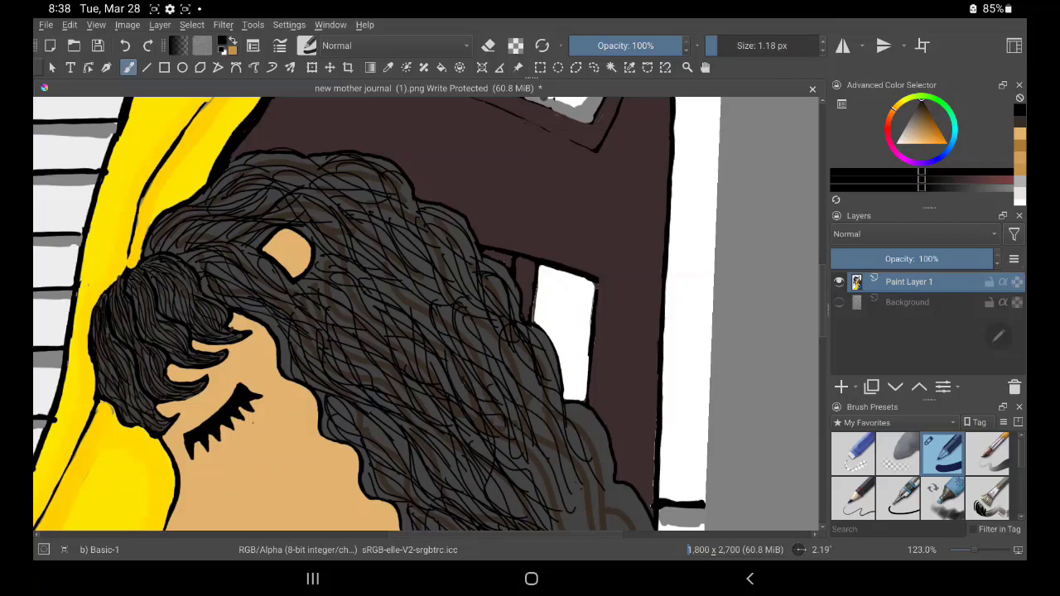
Step: Scribble black curls over the right side and lower part of the hair
{"action": "left_click_drag", "start_coordinate": [469, 422], "coordinate": [377, 248]}
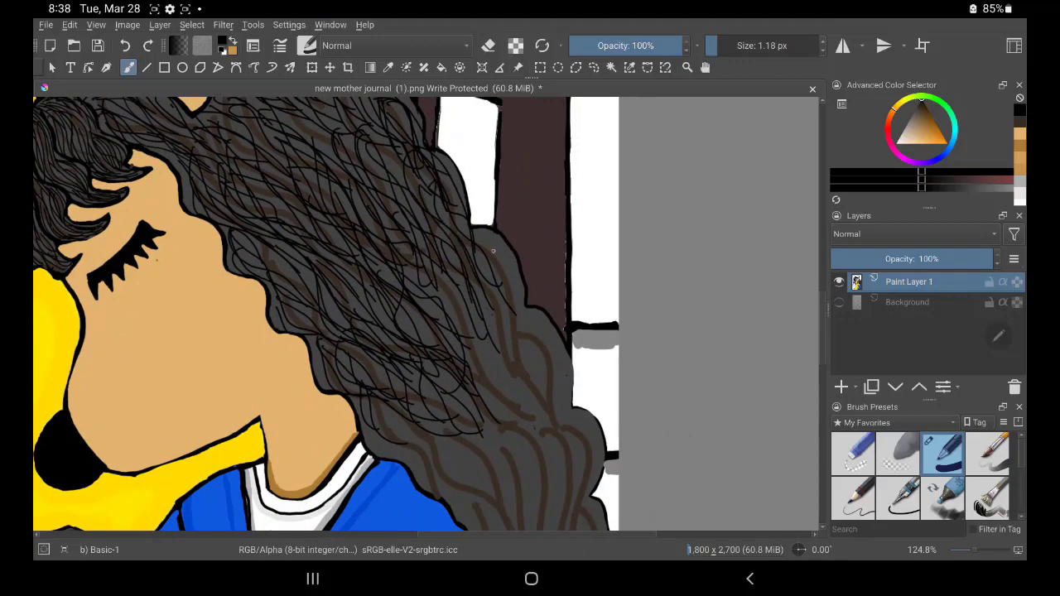
{"action": "mouse_move", "coordinate": [474, 253]}
{"action": "left_mouse_down"}
{"action": "mouse_move", "coordinate": [516, 333]}
{"action": "mouse_move", "coordinate": [553, 448]}
{"action": "mouse_move", "coordinate": [473, 339]}
{"action": "mouse_move", "coordinate": [538, 511]}
{"action": "mouse_move", "coordinate": [439, 389]}
{"action": "mouse_move", "coordinate": [497, 501]}
{"action": "mouse_move", "coordinate": [415, 464]}
{"action": "mouse_move", "coordinate": [390, 414]}
{"action": "mouse_move", "coordinate": [419, 464]}
{"action": "mouse_move", "coordinate": [457, 492]}
{"action": "mouse_move", "coordinate": [500, 480]}
{"action": "mouse_move", "coordinate": [443, 456]}
{"action": "mouse_move", "coordinate": [381, 407]}
{"action": "mouse_move", "coordinate": [525, 505]}
{"action": "left_mouse_up"}
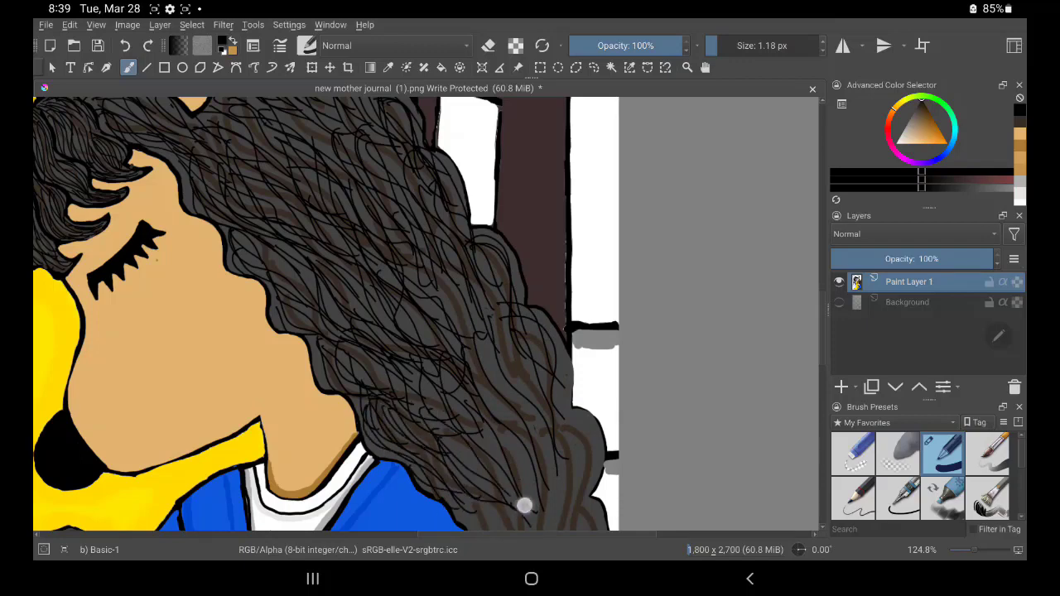
{"action": "left_click_drag", "start_coordinate": [510, 465], "coordinate": [538, 493]}
{"action": "left_click_drag", "start_coordinate": [513, 423], "coordinate": [546, 497]}
{"action": "left_click_drag", "start_coordinate": [445, 400], "coordinate": [530, 472]}
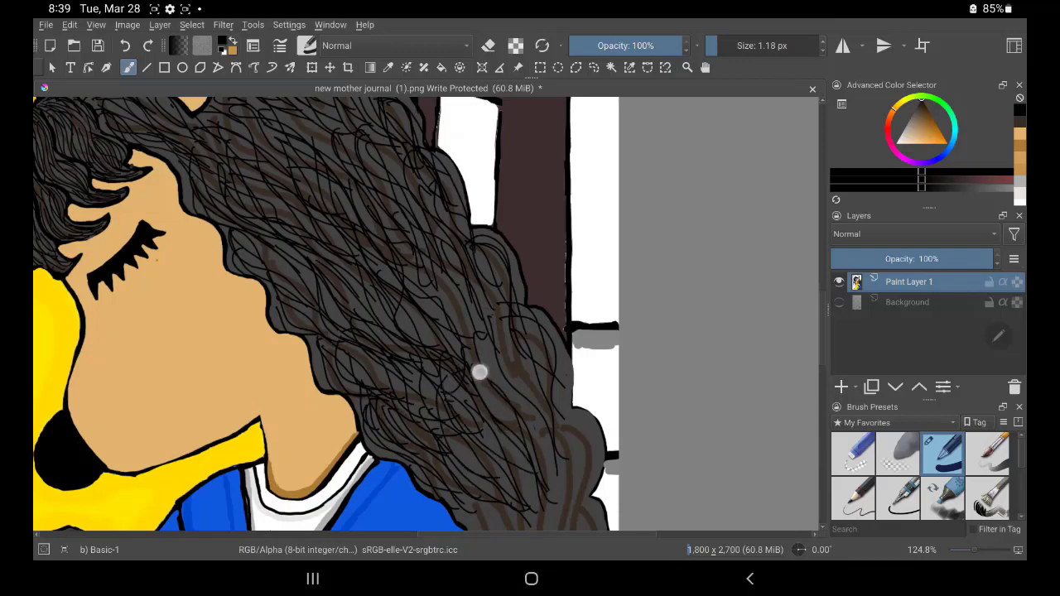
{"action": "mouse_move", "coordinate": [481, 371]}
{"action": "left_mouse_down"}
{"action": "mouse_move", "coordinate": [530, 480]}
{"action": "mouse_move", "coordinate": [501, 414]}
{"action": "mouse_move", "coordinate": [555, 468]}
{"action": "mouse_move", "coordinate": [476, 341]}
{"action": "left_mouse_up"}
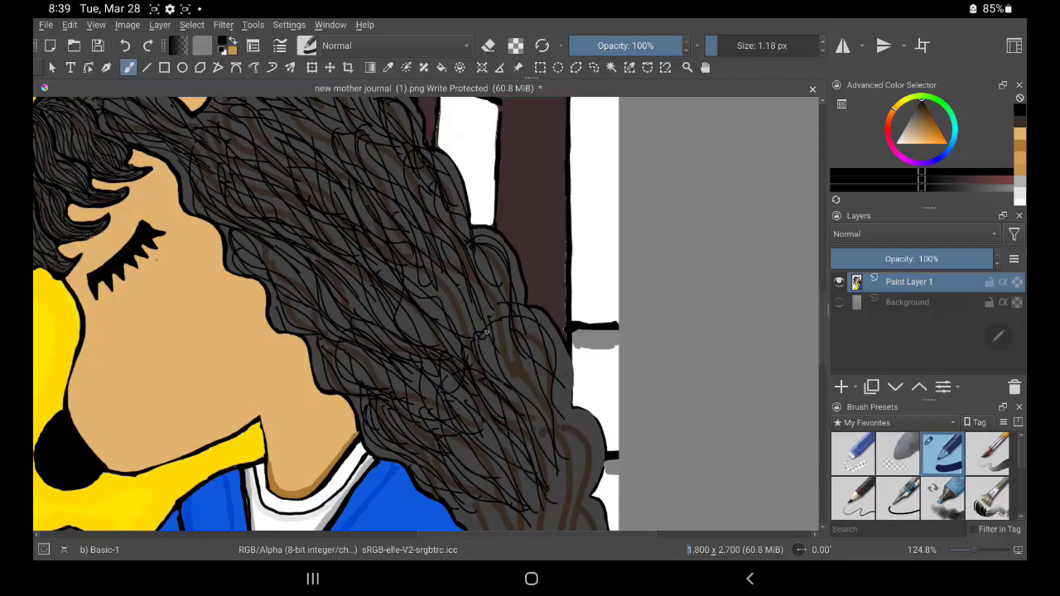
{"action": "mouse_move", "coordinate": [530, 388]}
{"action": "left_mouse_down"}
{"action": "mouse_move", "coordinate": [482, 317]}
{"action": "mouse_move", "coordinate": [530, 389]}
{"action": "left_mouse_up"}
{"action": "mouse_move", "coordinate": [435, 273]}
{"action": "left_mouse_down"}
{"action": "mouse_move", "coordinate": [468, 340]}
{"action": "mouse_move", "coordinate": [452, 319]}
{"action": "mouse_move", "coordinate": [434, 331]}
{"action": "left_mouse_up"}
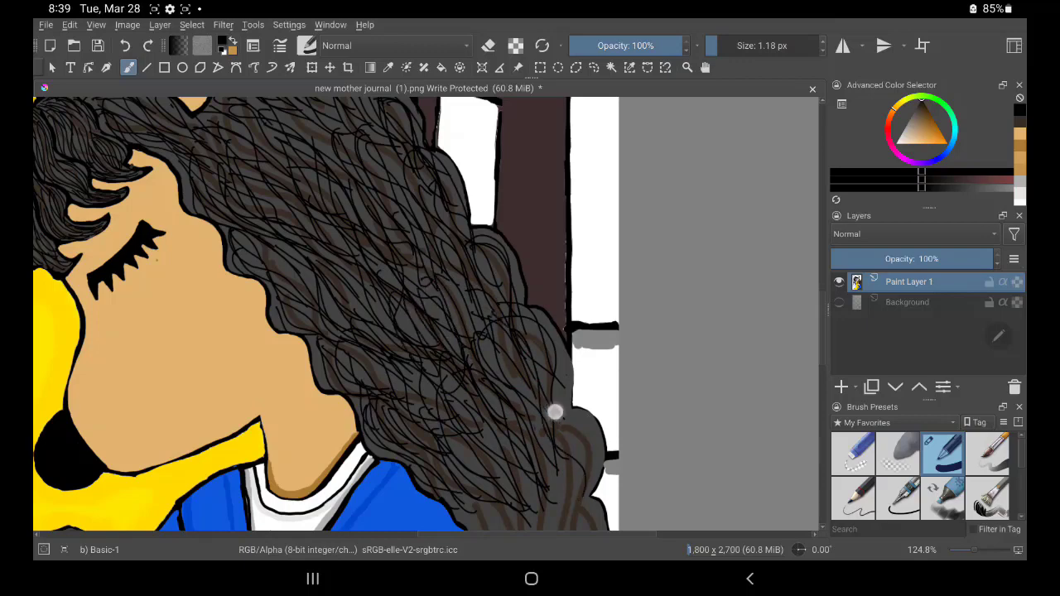
Step: Fill the lower-right hair and its right edge with curly strands
{"action": "left_click_drag", "start_coordinate": [575, 447], "coordinate": [570, 515]}
{"action": "left_click_drag", "start_coordinate": [538, 456], "coordinate": [559, 510]}
{"action": "left_click_drag", "start_coordinate": [597, 443], "coordinate": [590, 488]}
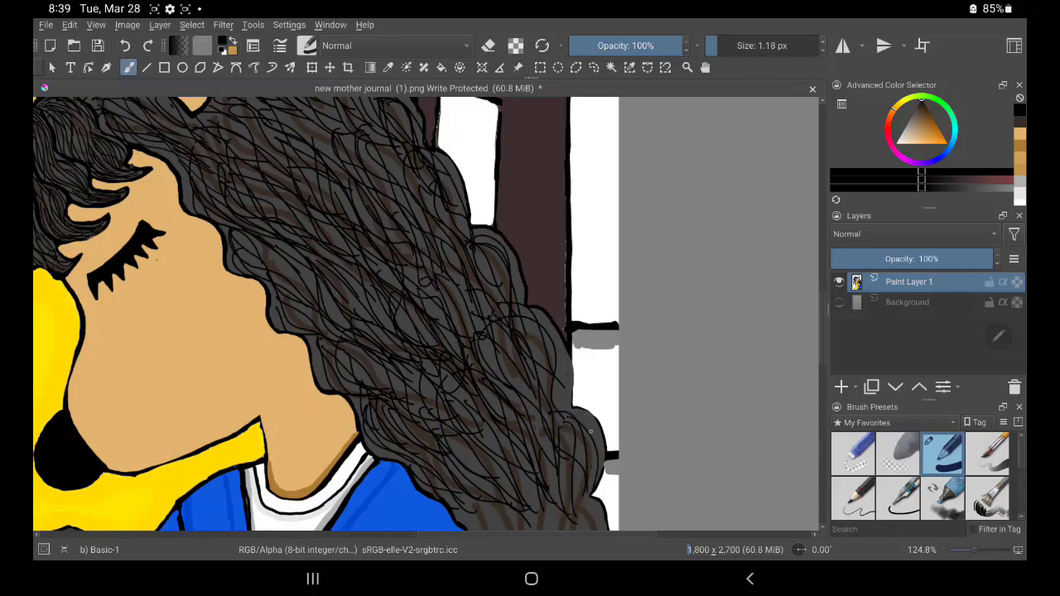
{"action": "left_click_drag", "start_coordinate": [535, 315], "coordinate": [560, 406]}
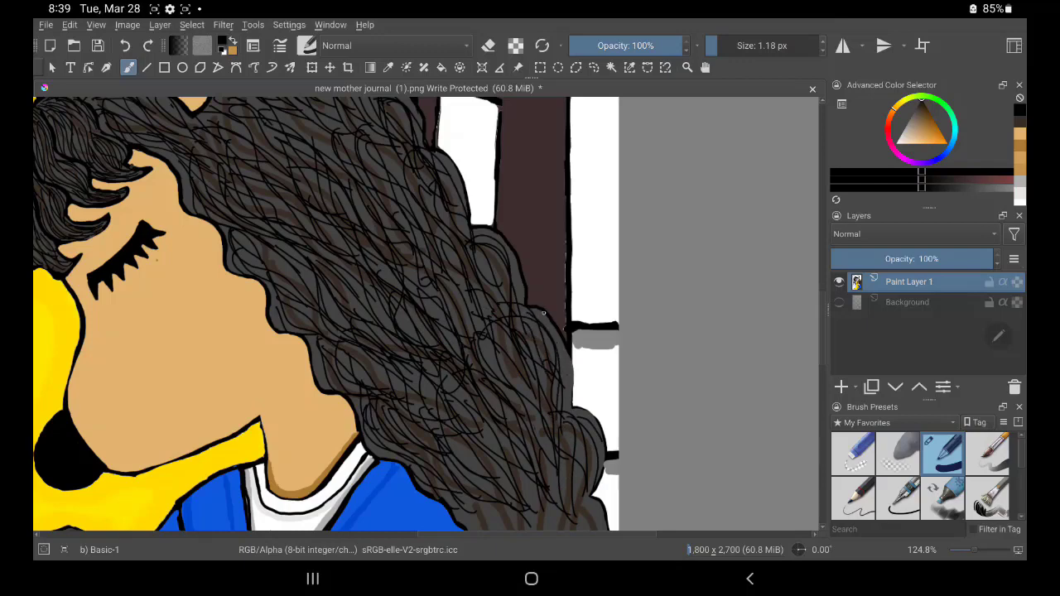
{"action": "left_click_drag", "start_coordinate": [538, 313], "coordinate": [563, 398]}
{"action": "left_click_drag", "start_coordinate": [473, 230], "coordinate": [521, 305]}
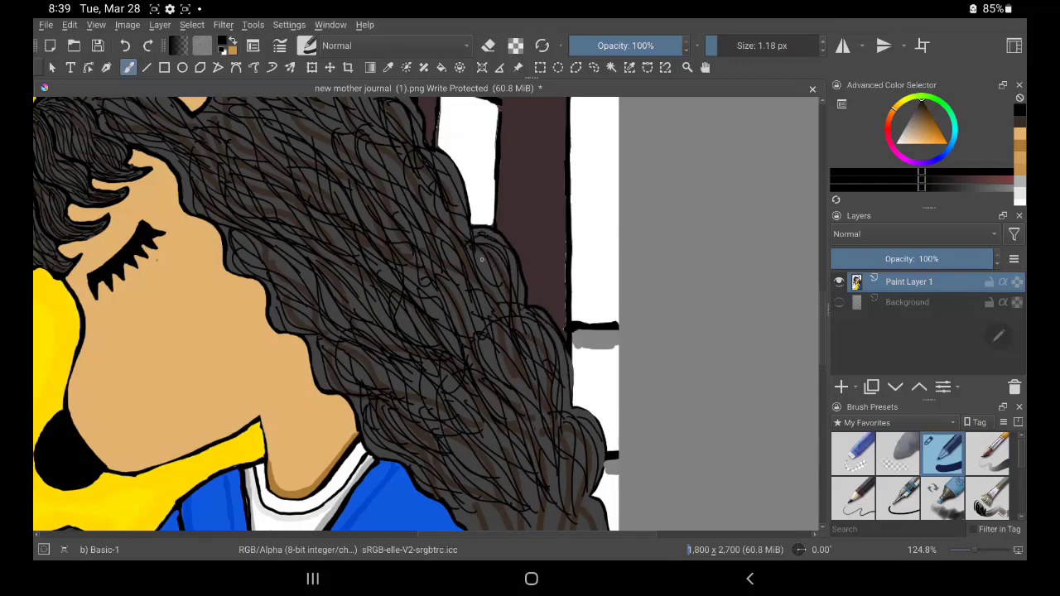
{"action": "left_click_drag", "start_coordinate": [475, 246], "coordinate": [507, 323]}
{"action": "mouse_move", "coordinate": [539, 413]}
{"action": "left_mouse_down"}
{"action": "mouse_move", "coordinate": [553, 464]}
{"action": "mouse_move", "coordinate": [593, 527]}
{"action": "left_mouse_up"}
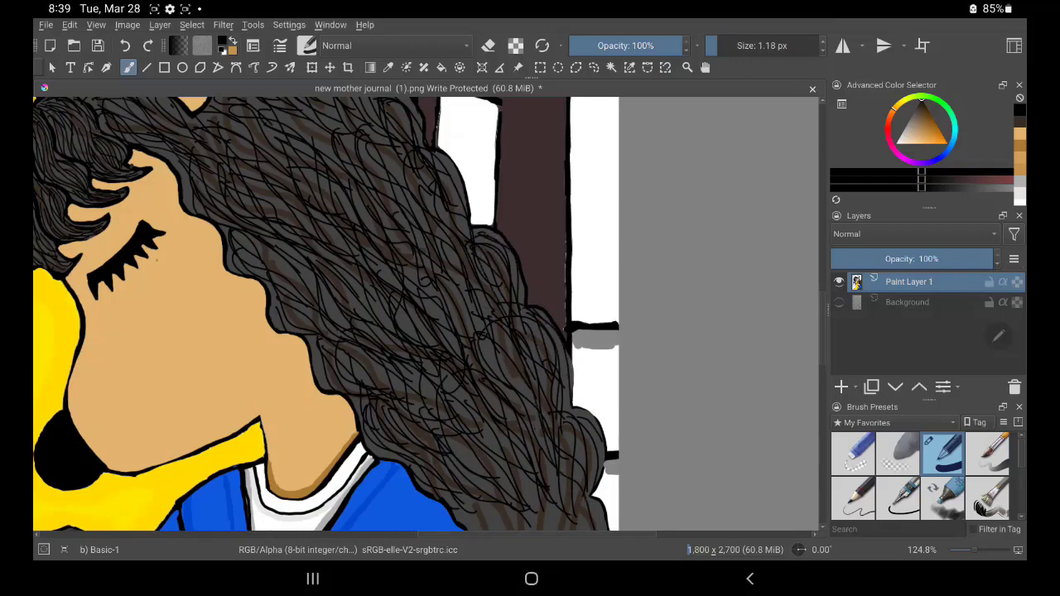
Step: Add more strands to the lower hair beside the blue shirt
{"action": "left_click_drag", "start_coordinate": [473, 354], "coordinate": [415, 197]}
{"action": "mouse_move", "coordinate": [428, 331]}
{"action": "left_mouse_down"}
{"action": "mouse_move", "coordinate": [463, 430]}
{"action": "mouse_move", "coordinate": [440, 374]}
{"action": "mouse_move", "coordinate": [489, 481]}
{"action": "mouse_move", "coordinate": [509, 497]}
{"action": "mouse_move", "coordinate": [503, 443]}
{"action": "left_mouse_up"}
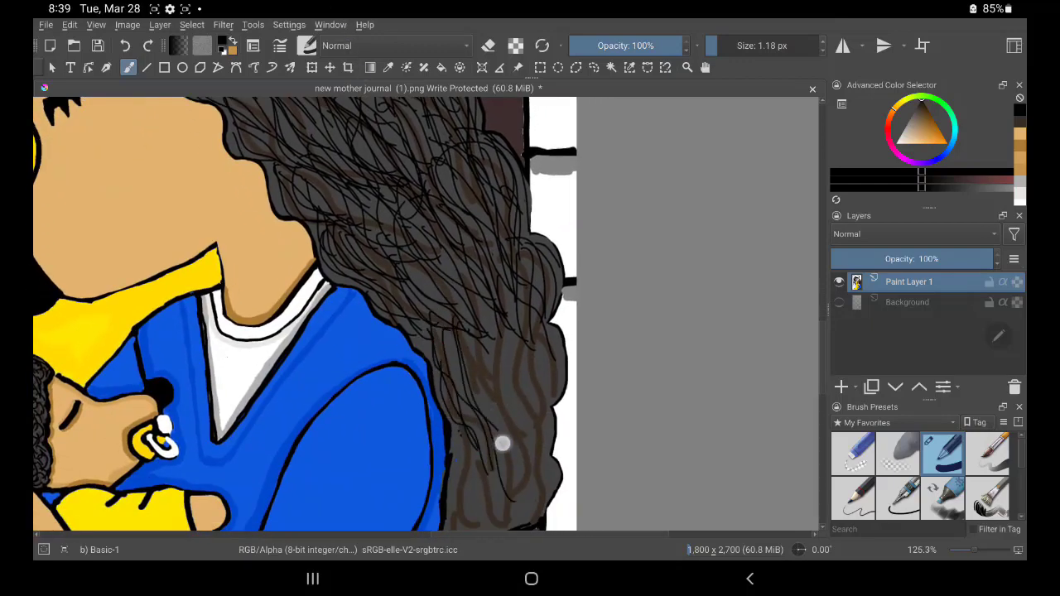
{"action": "left_click_drag", "start_coordinate": [494, 340], "coordinate": [520, 485]}
{"action": "left_click_drag", "start_coordinate": [496, 381], "coordinate": [502, 315]}
{"action": "left_click_drag", "start_coordinate": [522, 423], "coordinate": [534, 464]}
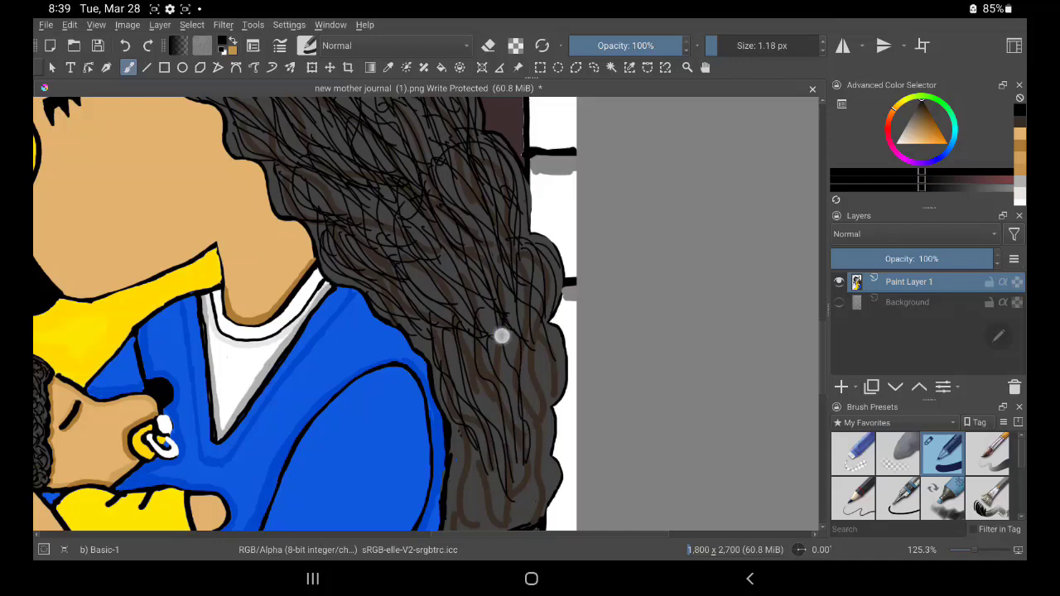
{"action": "mouse_move", "coordinate": [502, 336]}
{"action": "left_mouse_down"}
{"action": "mouse_move", "coordinate": [511, 418]}
{"action": "mouse_move", "coordinate": [530, 440]}
{"action": "left_mouse_up"}
{"action": "left_click_drag", "start_coordinate": [534, 331], "coordinate": [548, 431]}
{"action": "mouse_move", "coordinate": [557, 357]}
{"action": "left_mouse_down"}
{"action": "mouse_move", "coordinate": [553, 474]}
{"action": "mouse_move", "coordinate": [530, 518]}
{"action": "mouse_move", "coordinate": [522, 467]}
{"action": "mouse_move", "coordinate": [528, 514]}
{"action": "left_mouse_up"}
Step: Cover the blue gap at the hair's lower edge and add curls to the middle hair
{"action": "mouse_move", "coordinate": [513, 437]}
{"action": "left_mouse_down"}
{"action": "mouse_move", "coordinate": [505, 517]}
{"action": "mouse_move", "coordinate": [493, 520]}
{"action": "left_mouse_up"}
{"action": "left_click_drag", "start_coordinate": [460, 432], "coordinate": [475, 527]}
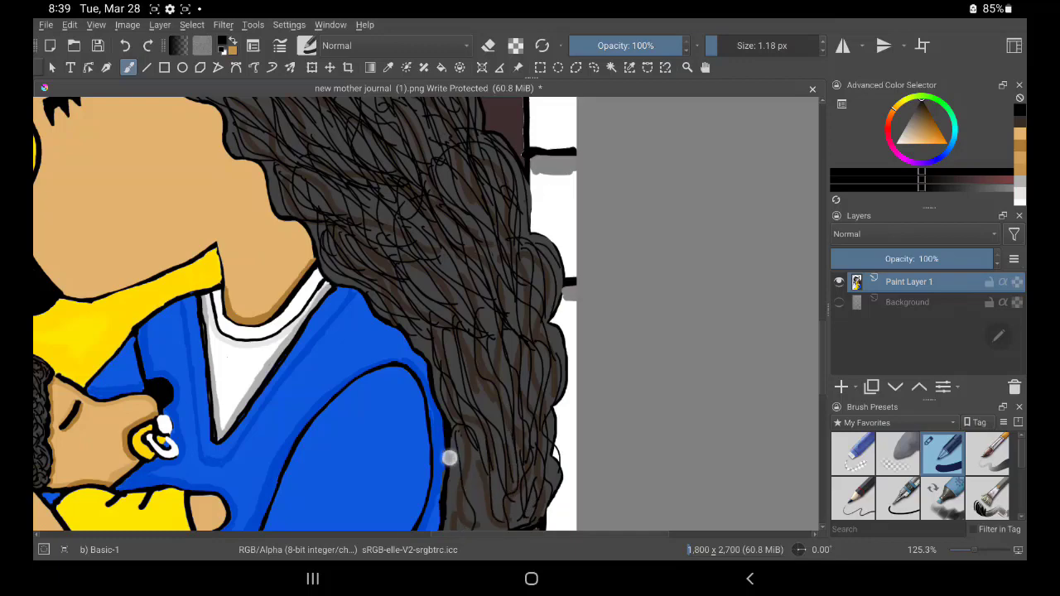
{"action": "left_click_drag", "start_coordinate": [449, 458], "coordinate": [454, 527]}
{"action": "left_click_drag", "start_coordinate": [476, 451], "coordinate": [483, 531]}
{"action": "left_click_drag", "start_coordinate": [482, 395], "coordinate": [500, 447]}
{"action": "mouse_move", "coordinate": [455, 352]}
{"action": "left_mouse_down"}
{"action": "mouse_move", "coordinate": [470, 408]}
{"action": "mouse_move", "coordinate": [458, 386]}
{"action": "left_mouse_up"}
{"action": "left_click_drag", "start_coordinate": [447, 331], "coordinate": [489, 377]}
{"action": "left_click_drag", "start_coordinate": [429, 239], "coordinate": [435, 303]}
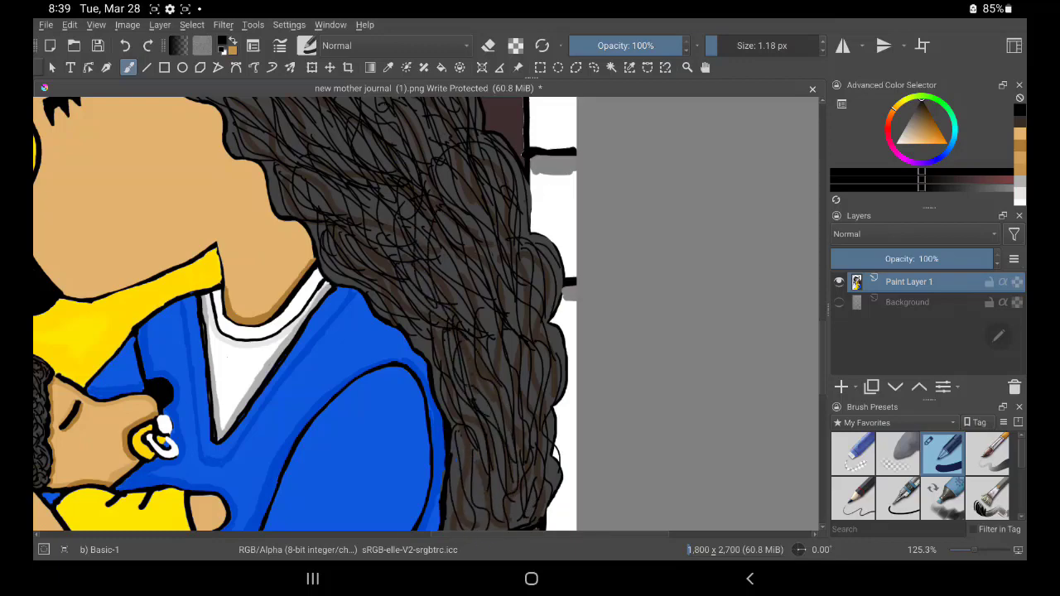
Step: Thicken the hair ends with dense curly black strands
{"action": "scroll", "coordinate": [306, 314], "scroll_direction": "down", "scroll_amount": 5}
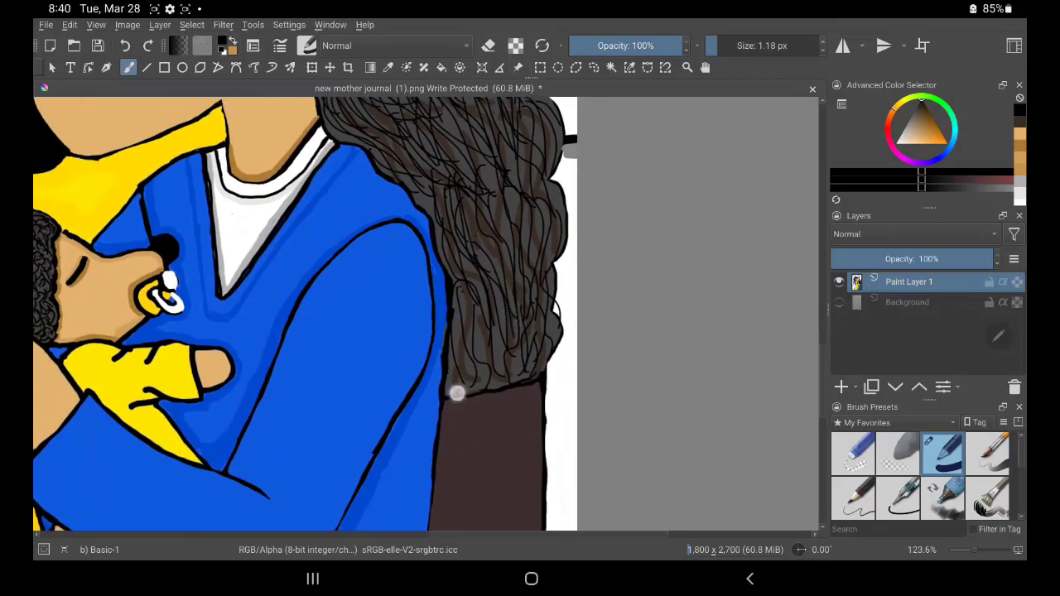
{"action": "left_click_drag", "start_coordinate": [466, 353], "coordinate": [477, 389]}
{"action": "left_click_drag", "start_coordinate": [472, 308], "coordinate": [485, 386]}
{"action": "mouse_move", "coordinate": [489, 331]}
{"action": "left_mouse_down"}
{"action": "mouse_move", "coordinate": [502, 381]}
{"action": "mouse_move", "coordinate": [509, 347]}
{"action": "mouse_move", "coordinate": [447, 396]}
{"action": "left_mouse_up"}
{"action": "left_click_drag", "start_coordinate": [454, 318], "coordinate": [464, 373]}
{"action": "left_click_drag", "start_coordinate": [461, 285], "coordinate": [484, 385]}
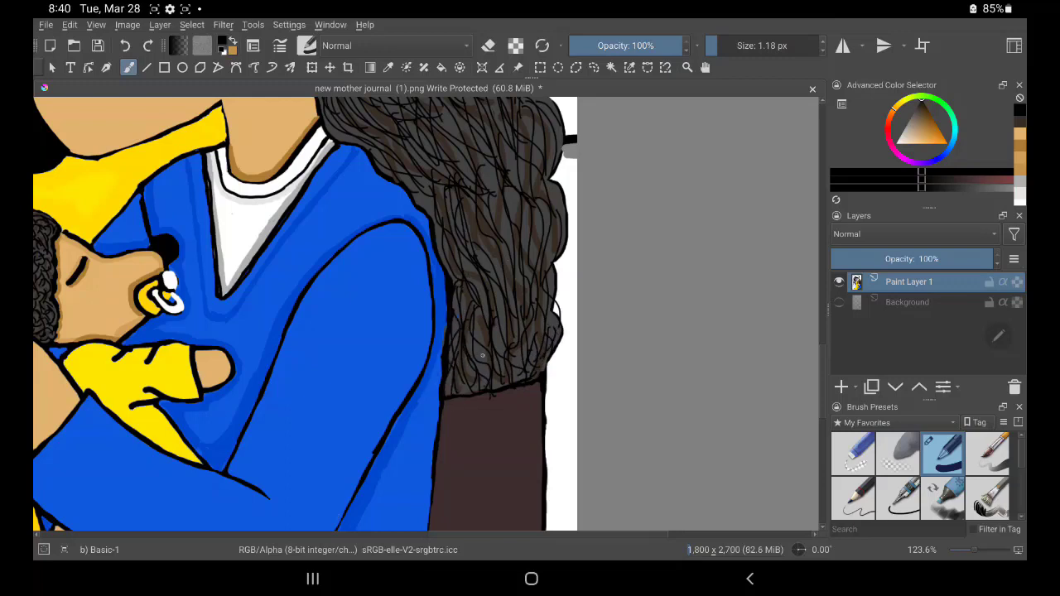
{"action": "left_click_drag", "start_coordinate": [482, 315], "coordinate": [477, 377]}
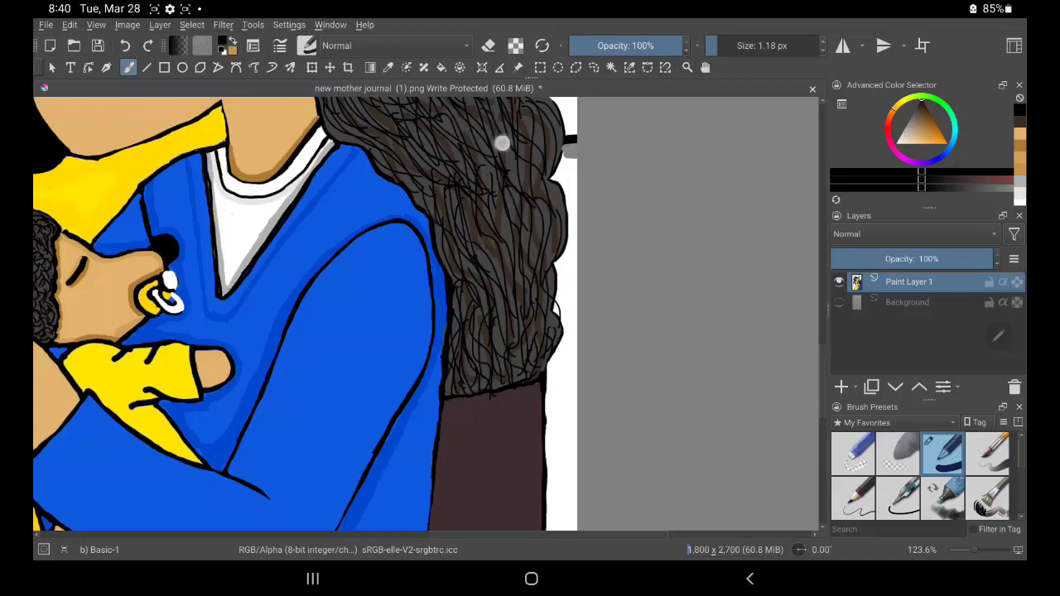
Step: Add a few thin strands higher in the hair and undo the stray stroke outside it
{"action": "left_click_drag", "start_coordinate": [502, 144], "coordinate": [497, 272]}
{"action": "left_click_drag", "start_coordinate": [470, 195], "coordinate": [485, 256]}
{"action": "mouse_move", "coordinate": [511, 196]}
{"action": "left_mouse_down"}
{"action": "mouse_move", "coordinate": [516, 260]}
{"action": "mouse_move", "coordinate": [533, 159]}
{"action": "mouse_move", "coordinate": [573, 270]}
{"action": "left_mouse_up"}
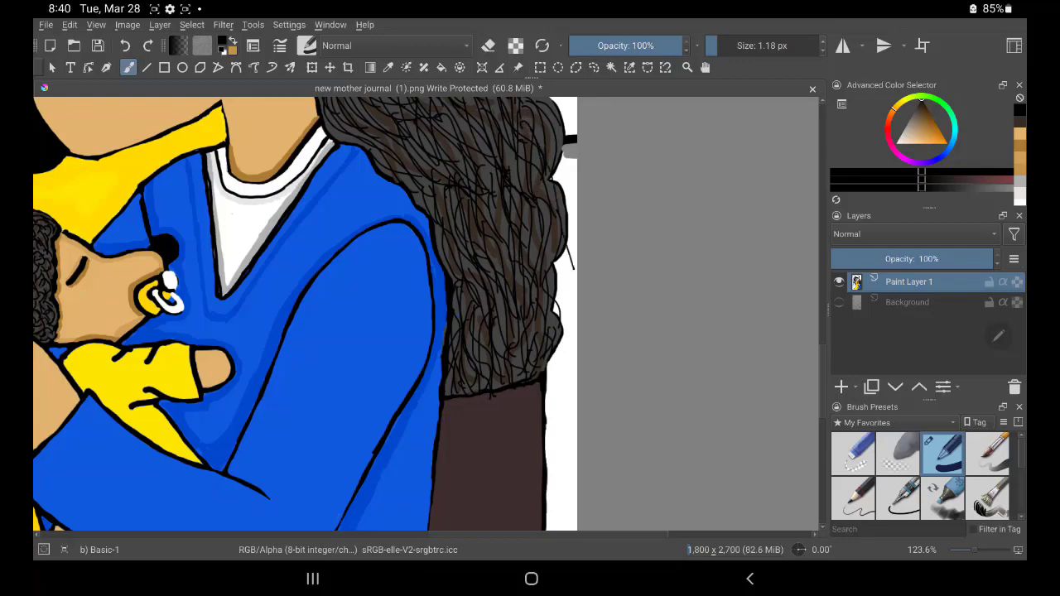
{"action": "left_click", "coordinate": [128, 45]}
{"action": "left_click_drag", "start_coordinate": [530, 232], "coordinate": [580, 414]}
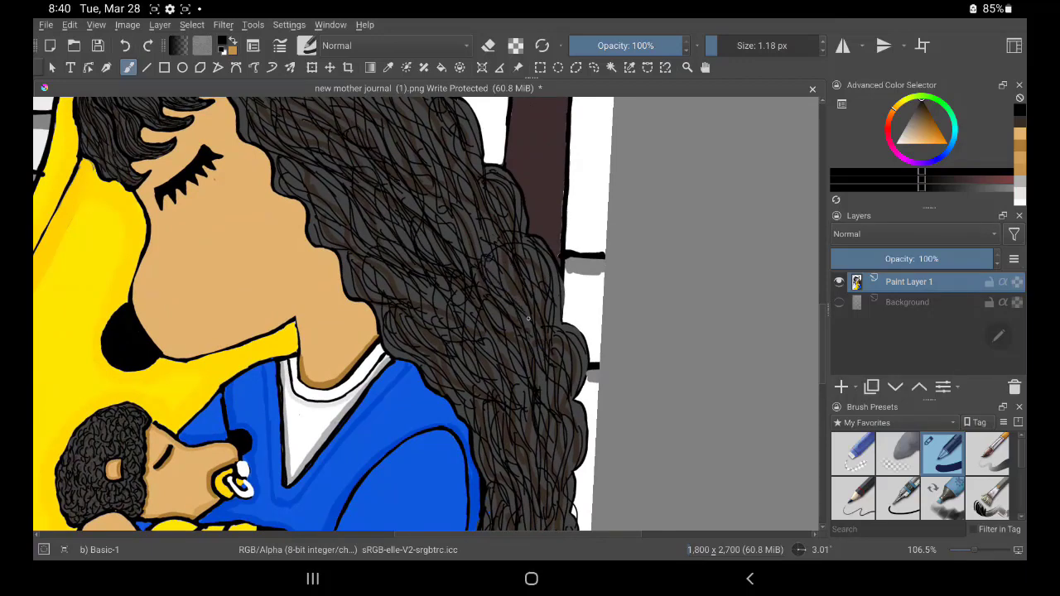
Step: Add two final strands, one reaching the shirt, and zoom out to about 65% to review
{"action": "left_click_drag", "start_coordinate": [457, 215], "coordinate": [466, 232]}
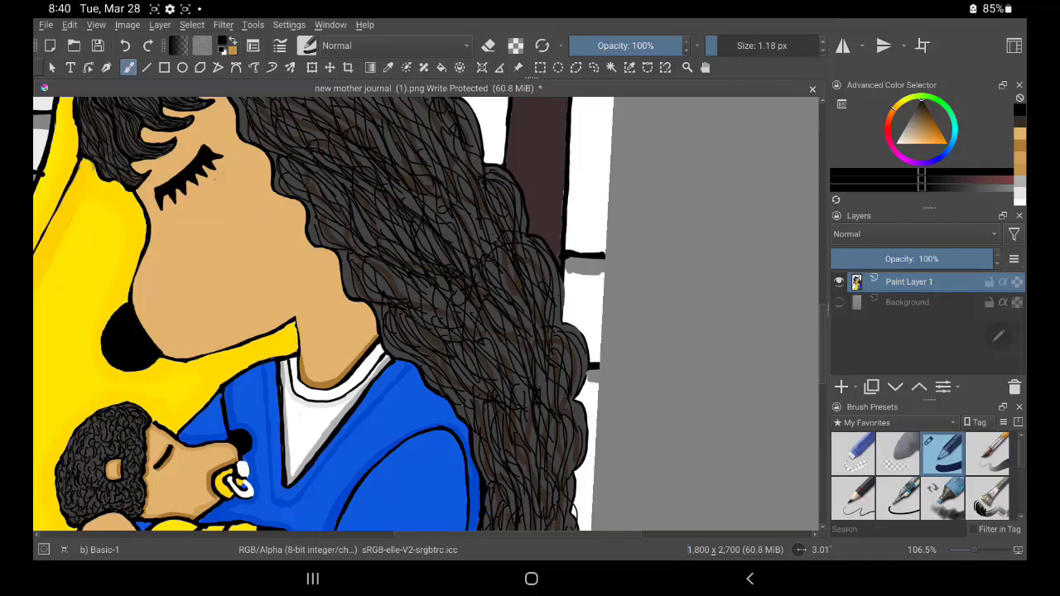
{"action": "left_click_drag", "start_coordinate": [415, 509], "coordinate": [483, 403]}
{"action": "mouse_move", "coordinate": [464, 472]}
{"action": "left_mouse_down"}
{"action": "mouse_move", "coordinate": [532, 404]}
{"action": "mouse_move", "coordinate": [525, 473]}
{"action": "left_mouse_up"}
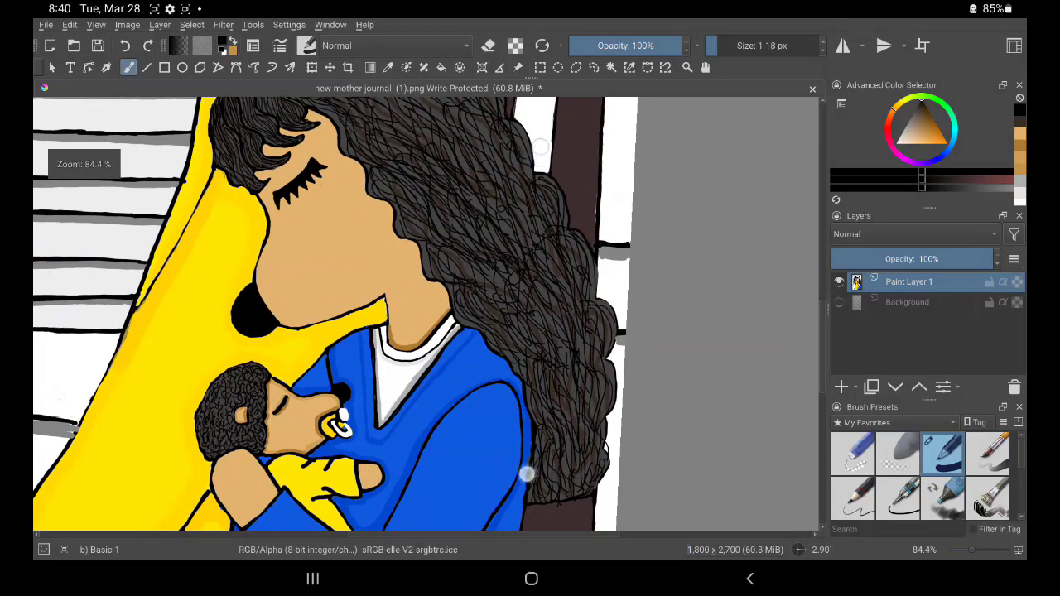